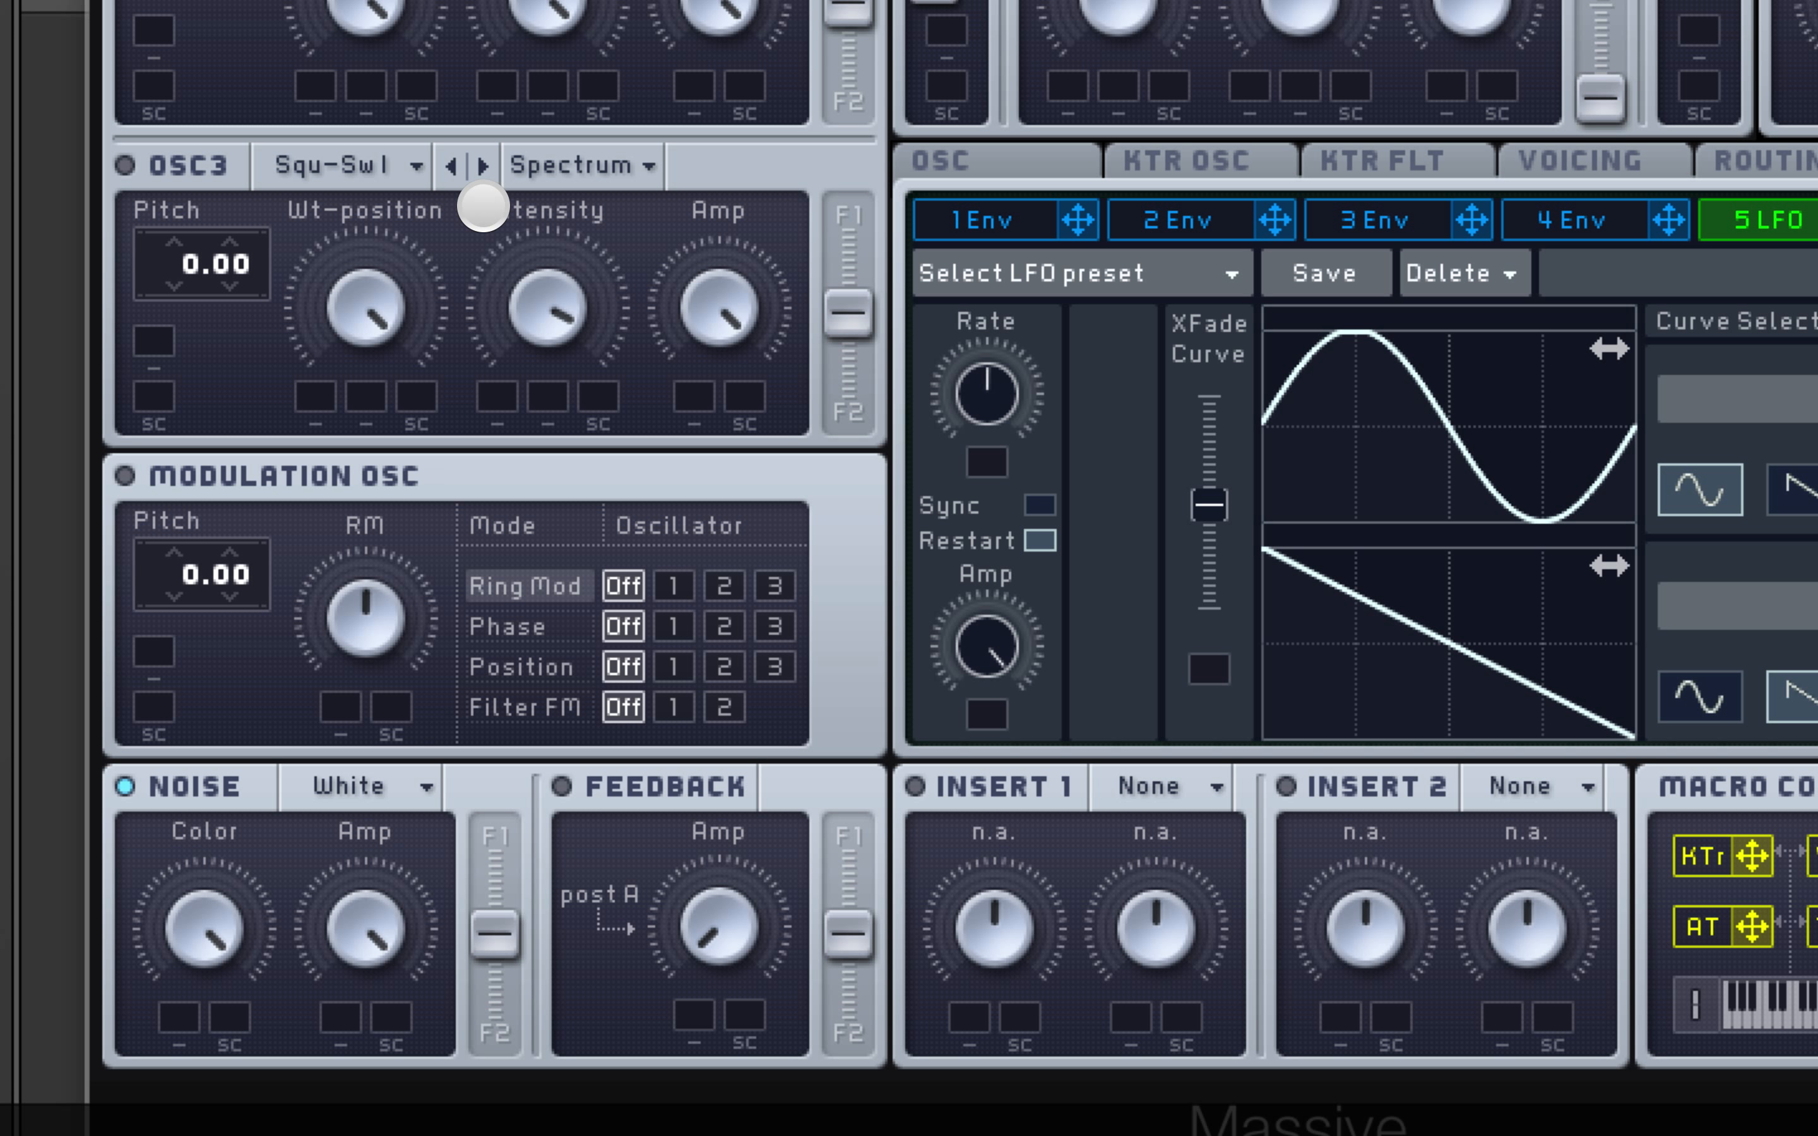
{"action": "left_click", "coordinate": [482, 205]}
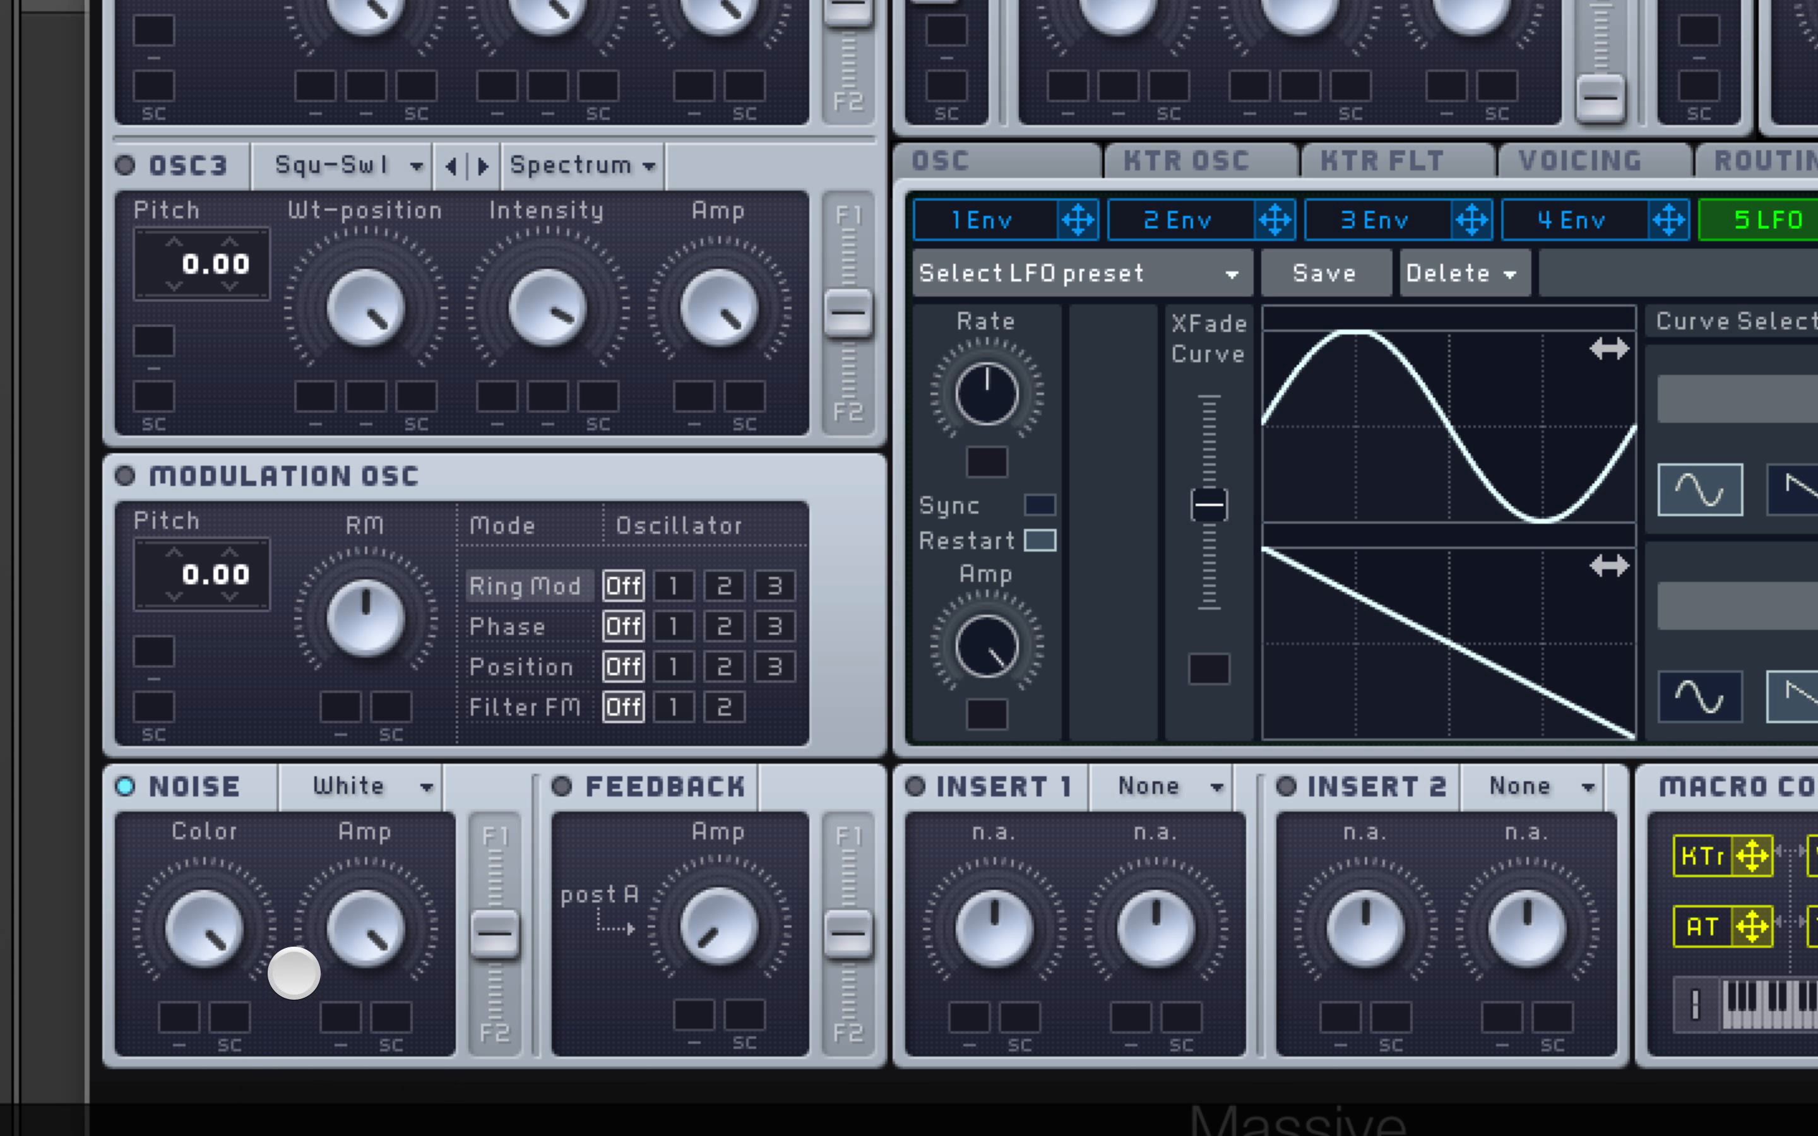
{"action": "left_click_drag", "start_coordinate": [200, 932], "coordinate": [203, 1039]}
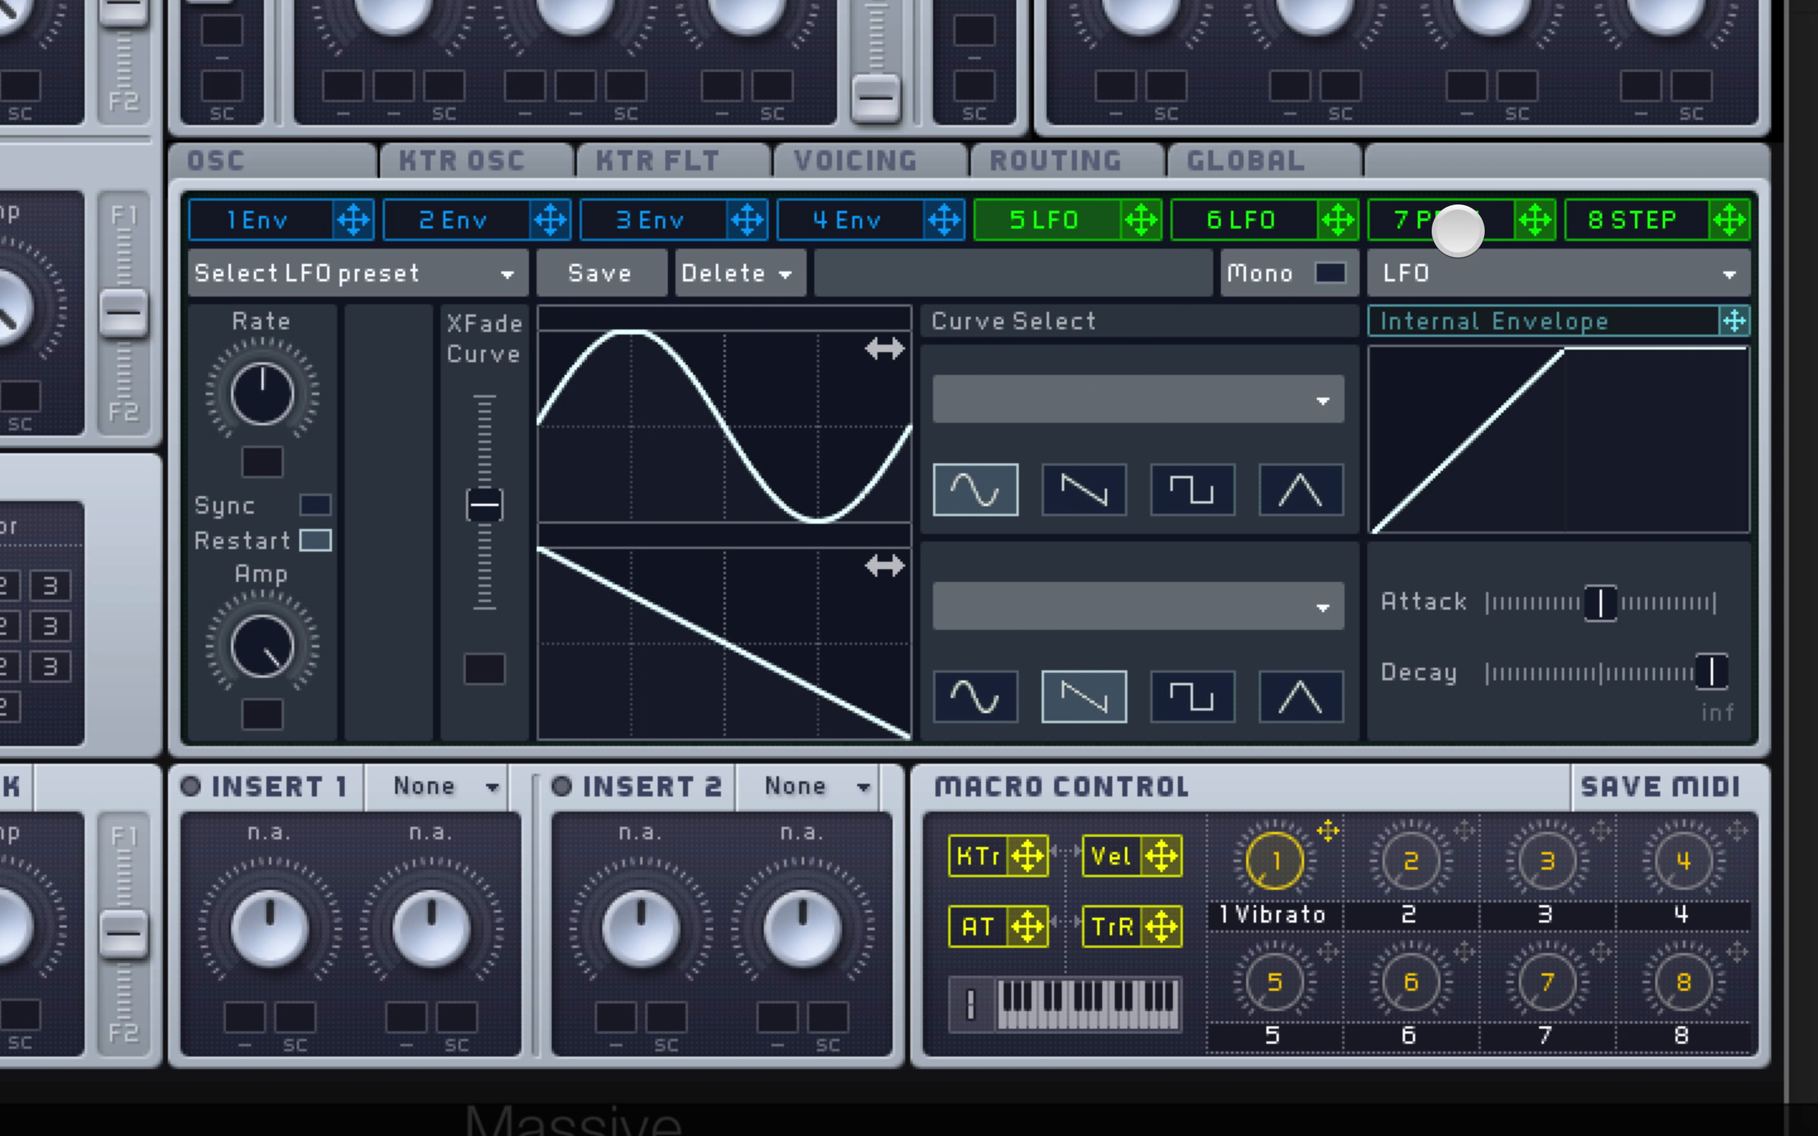
Set the noise Amp to zero, modulated over its full range by 7 Perf, and sync the performer at a 1/8 ratio
{"action": "left_click", "coordinate": [1457, 231]}
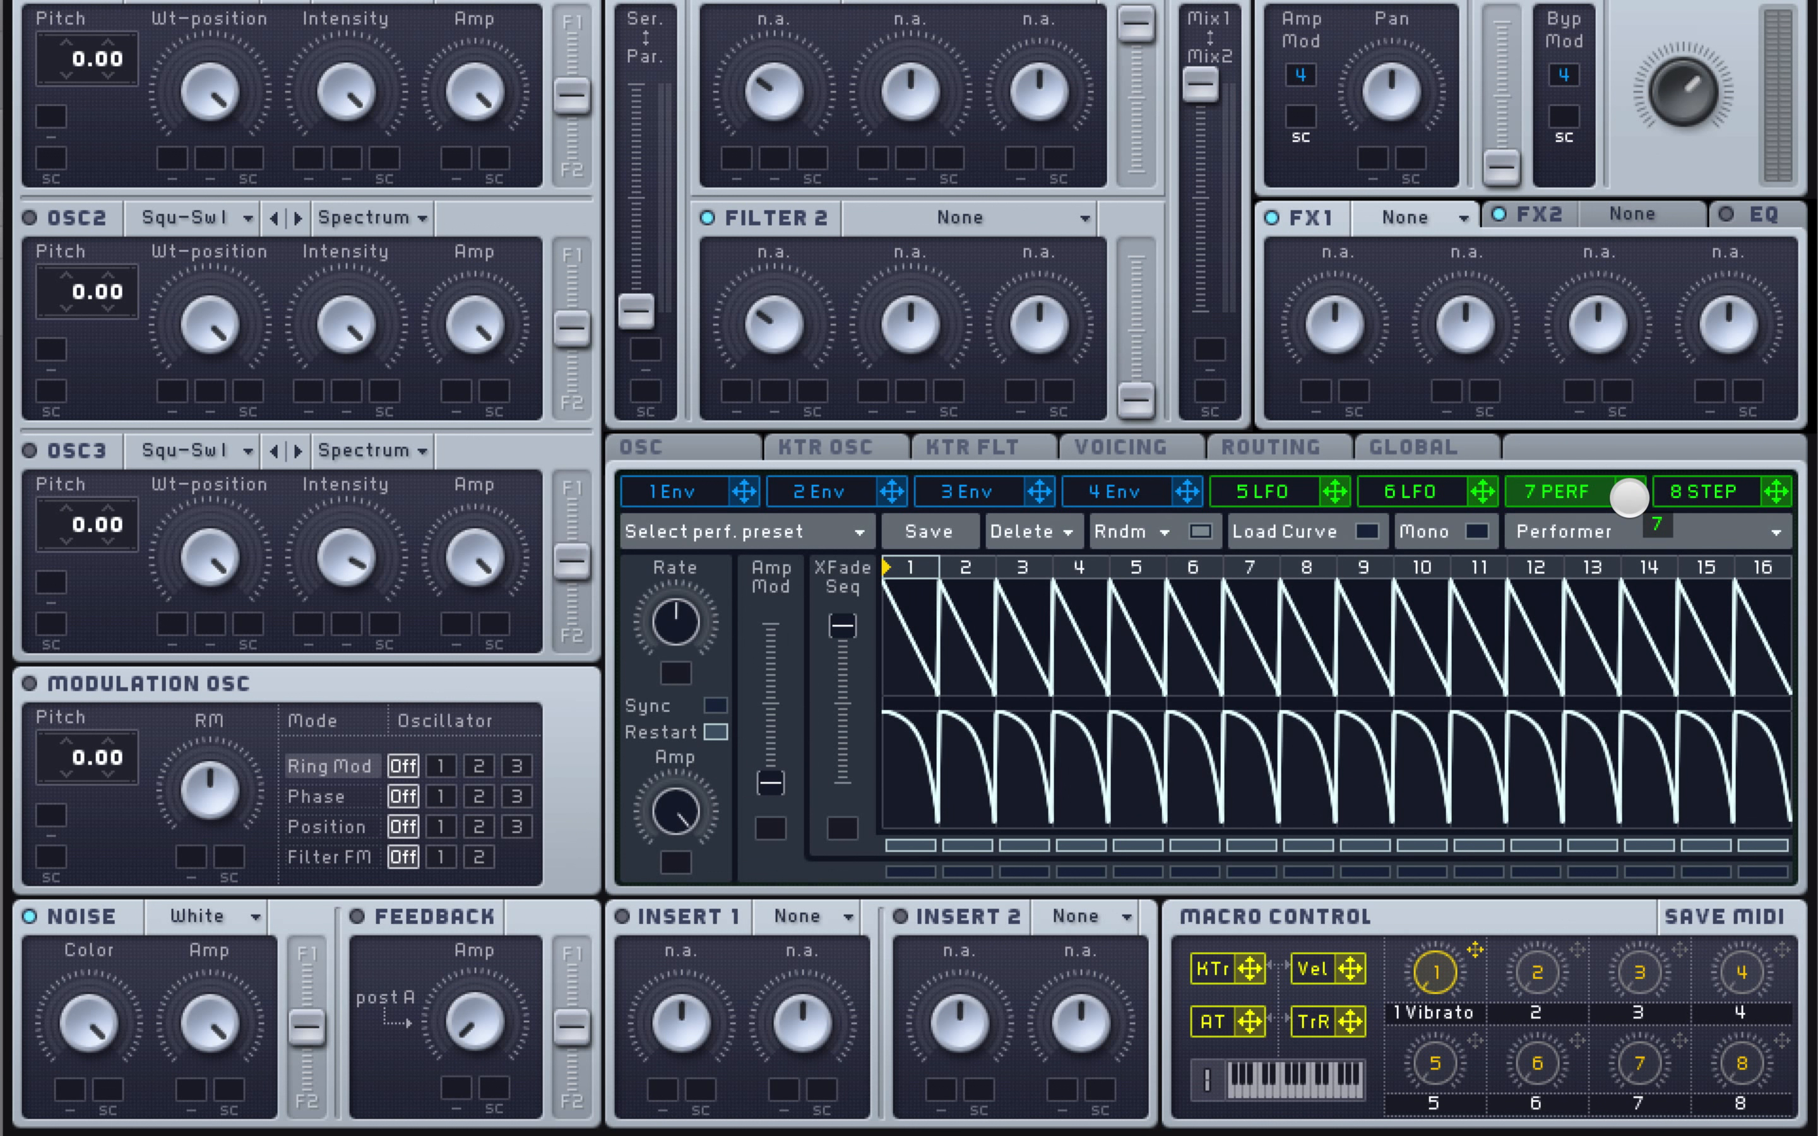
{"action": "left_click_drag", "start_coordinate": [1629, 496], "coordinate": [251, 1060]}
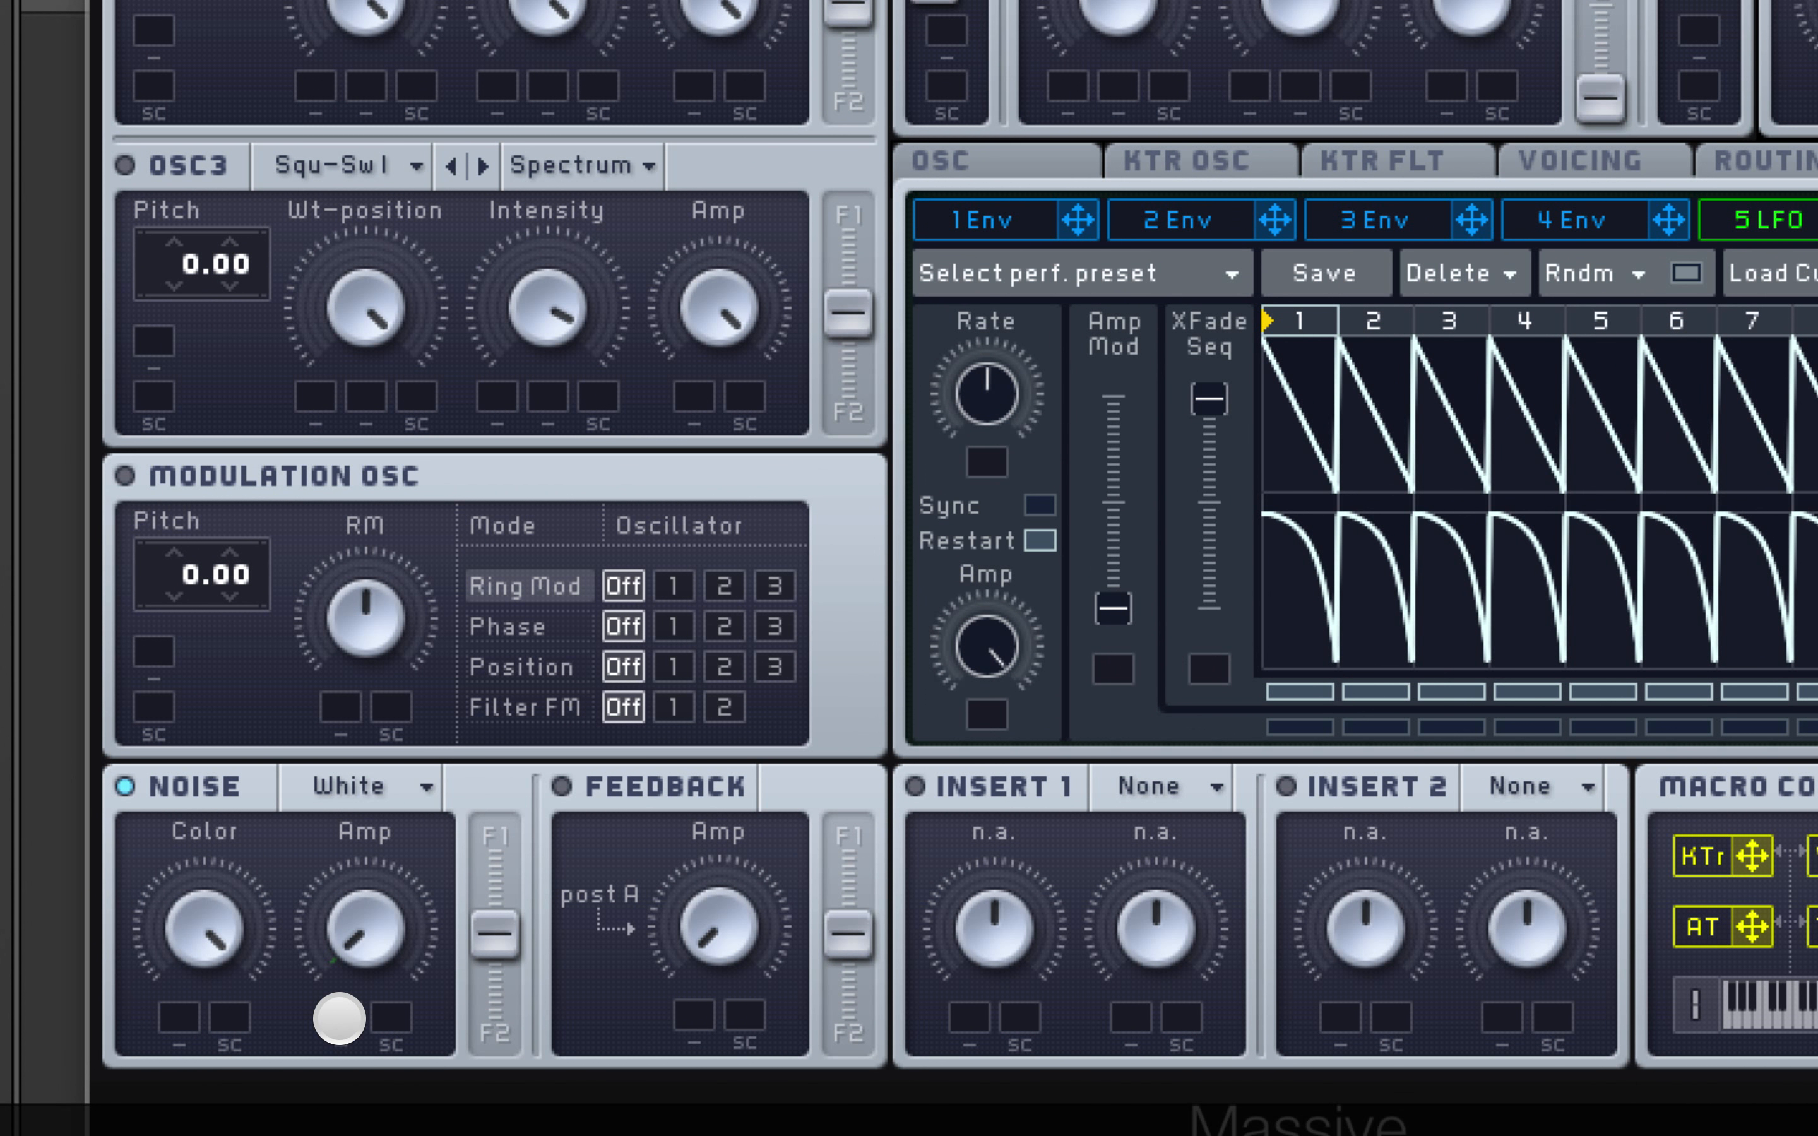
{"action": "left_click_drag", "start_coordinate": [339, 1019], "coordinate": [336, 824]}
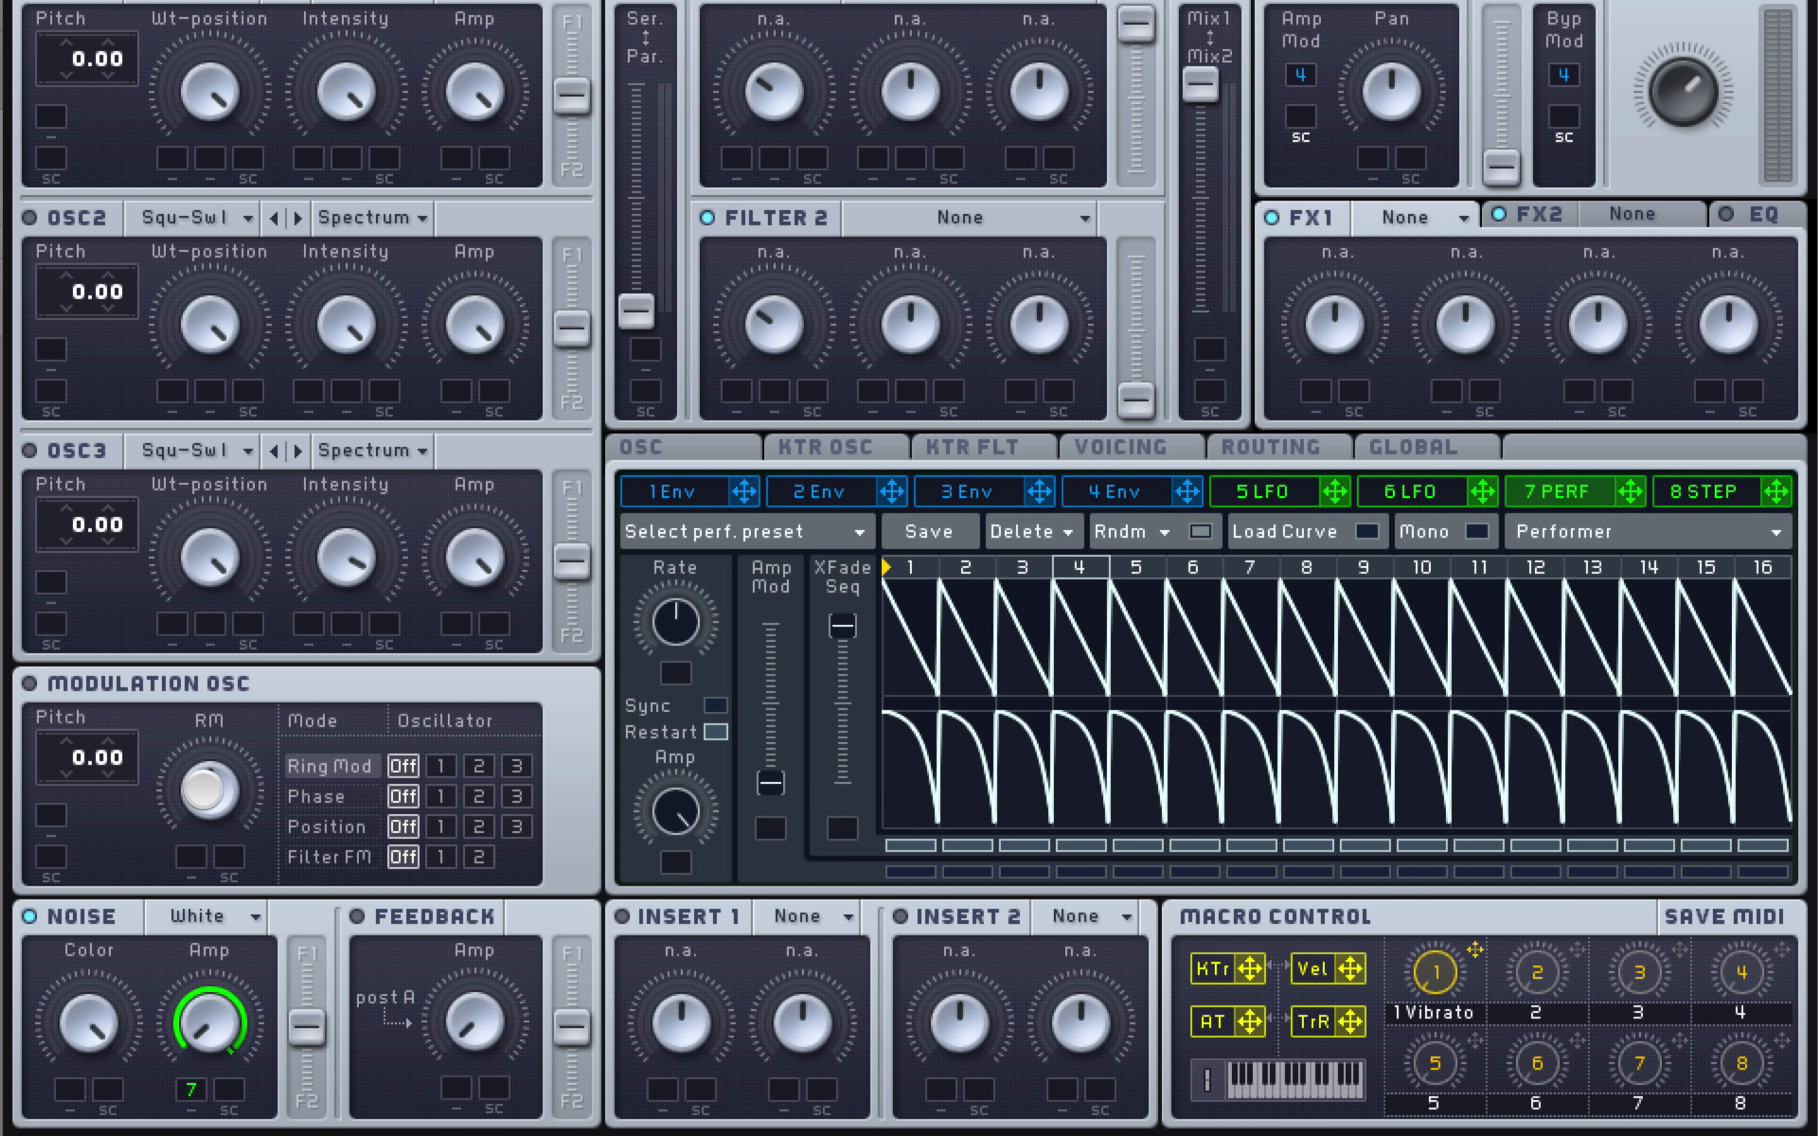
{"action": "left_click", "coordinate": [718, 706]}
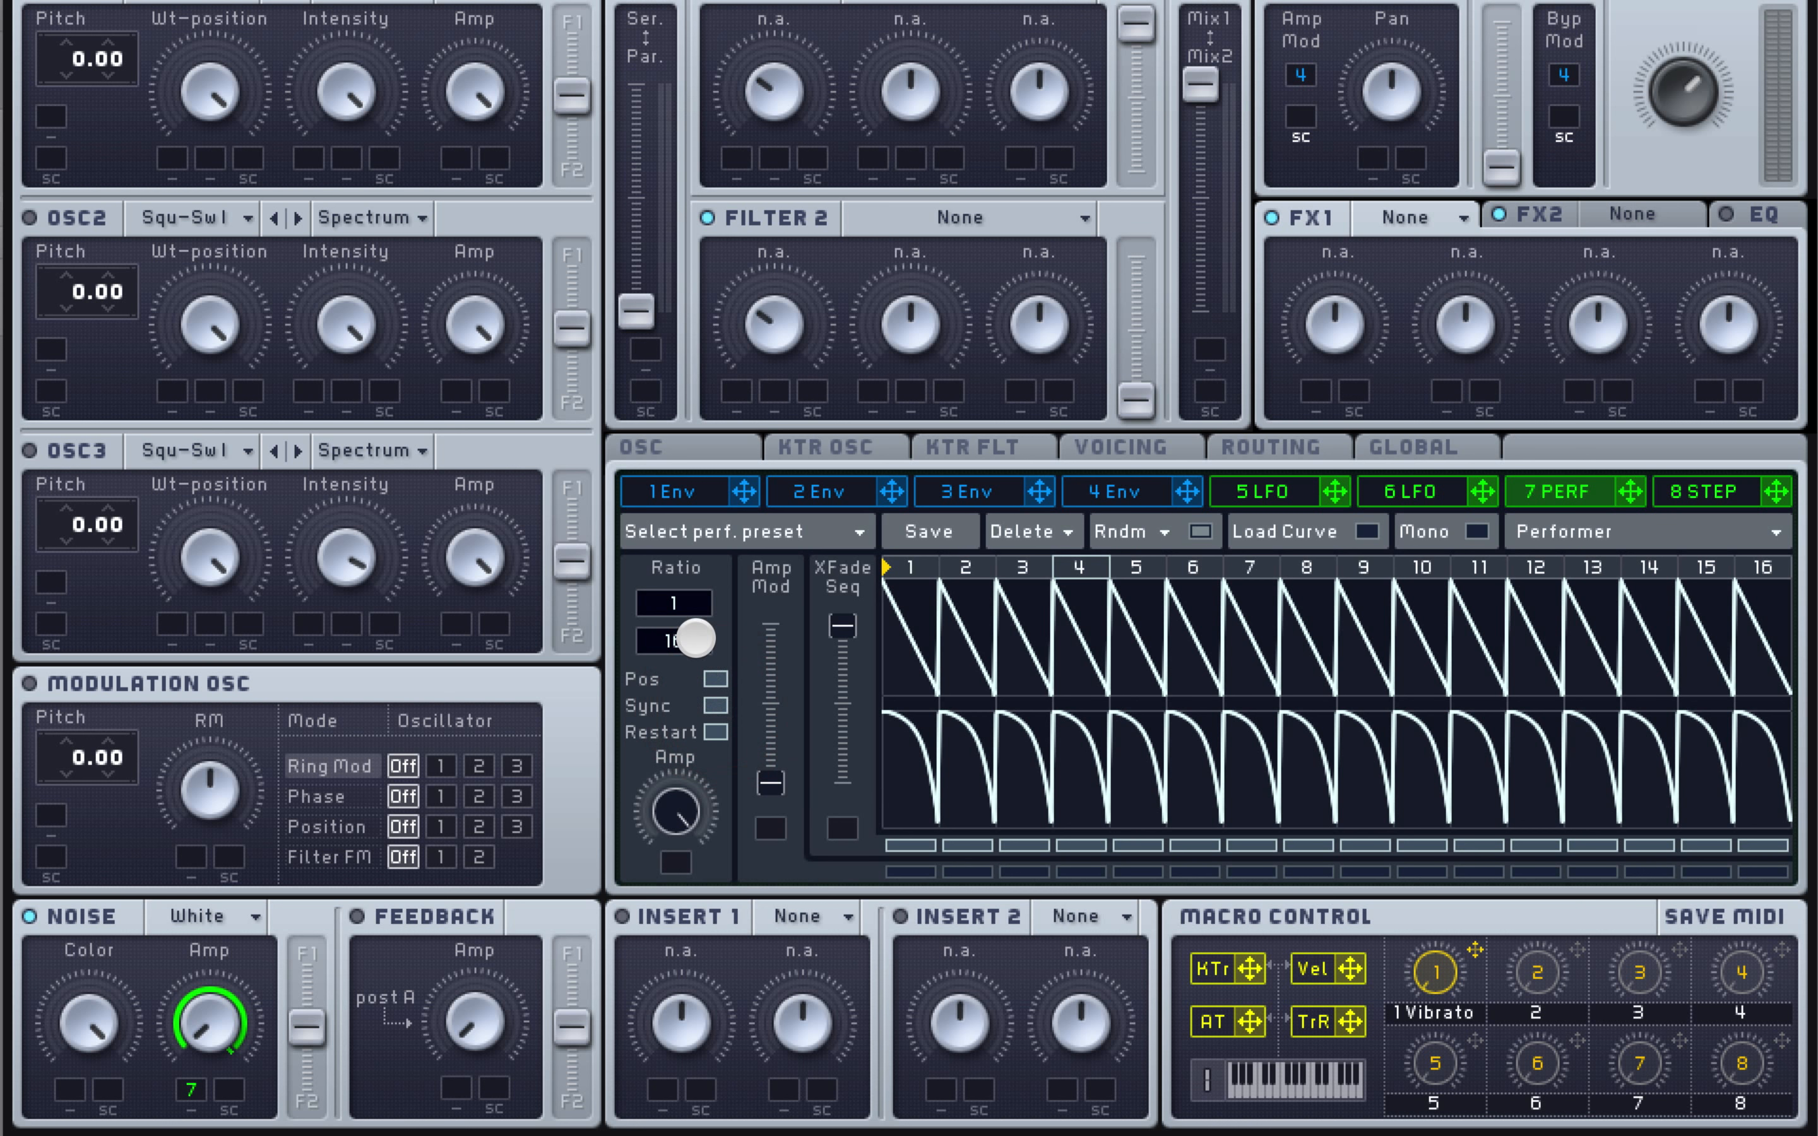
{"action": "left_click_drag", "start_coordinate": [696, 635], "coordinate": [694, 655]}
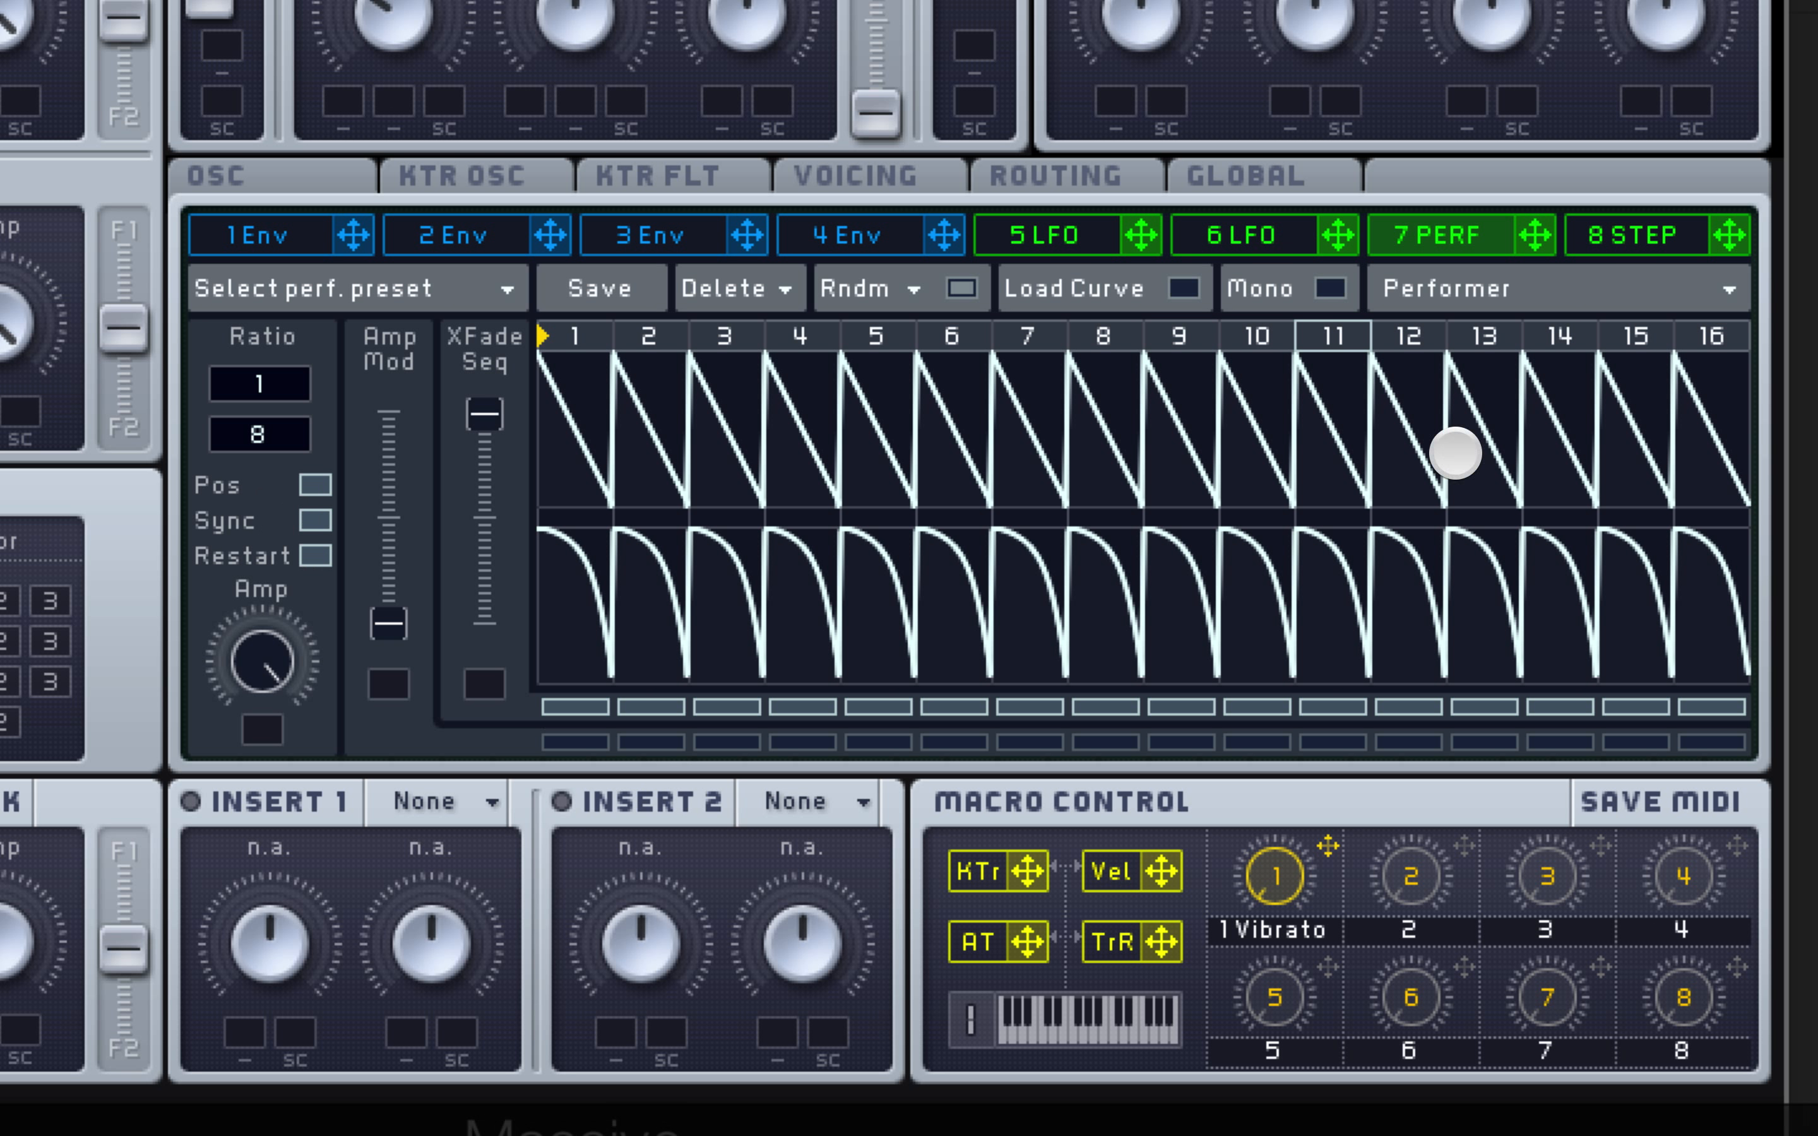
Load the triple-spike curve into step 1 of the upper performer sequence and lower the falling ramps in steps 5 and 6 to about half height
{"action": "left_click", "coordinate": [1185, 293]}
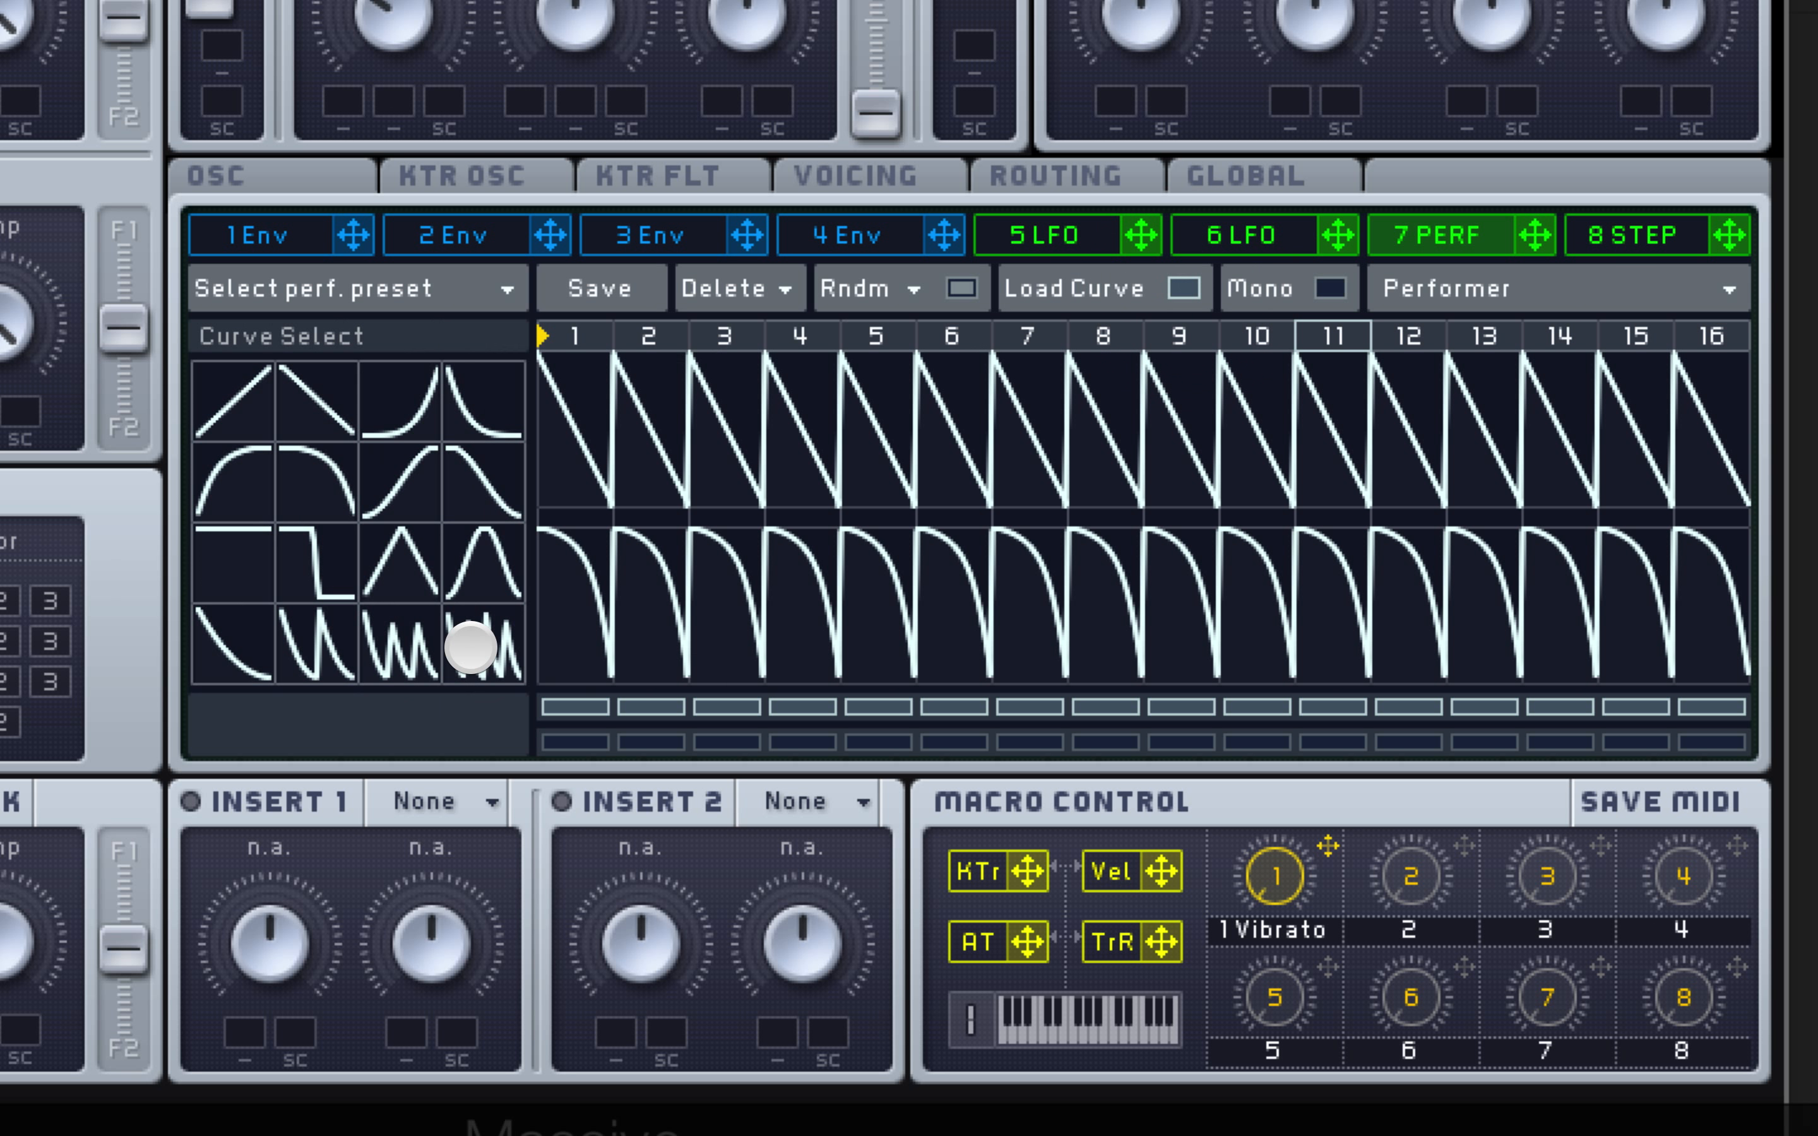
{"action": "left_click_drag", "start_coordinate": [393, 661], "coordinate": [565, 445]}
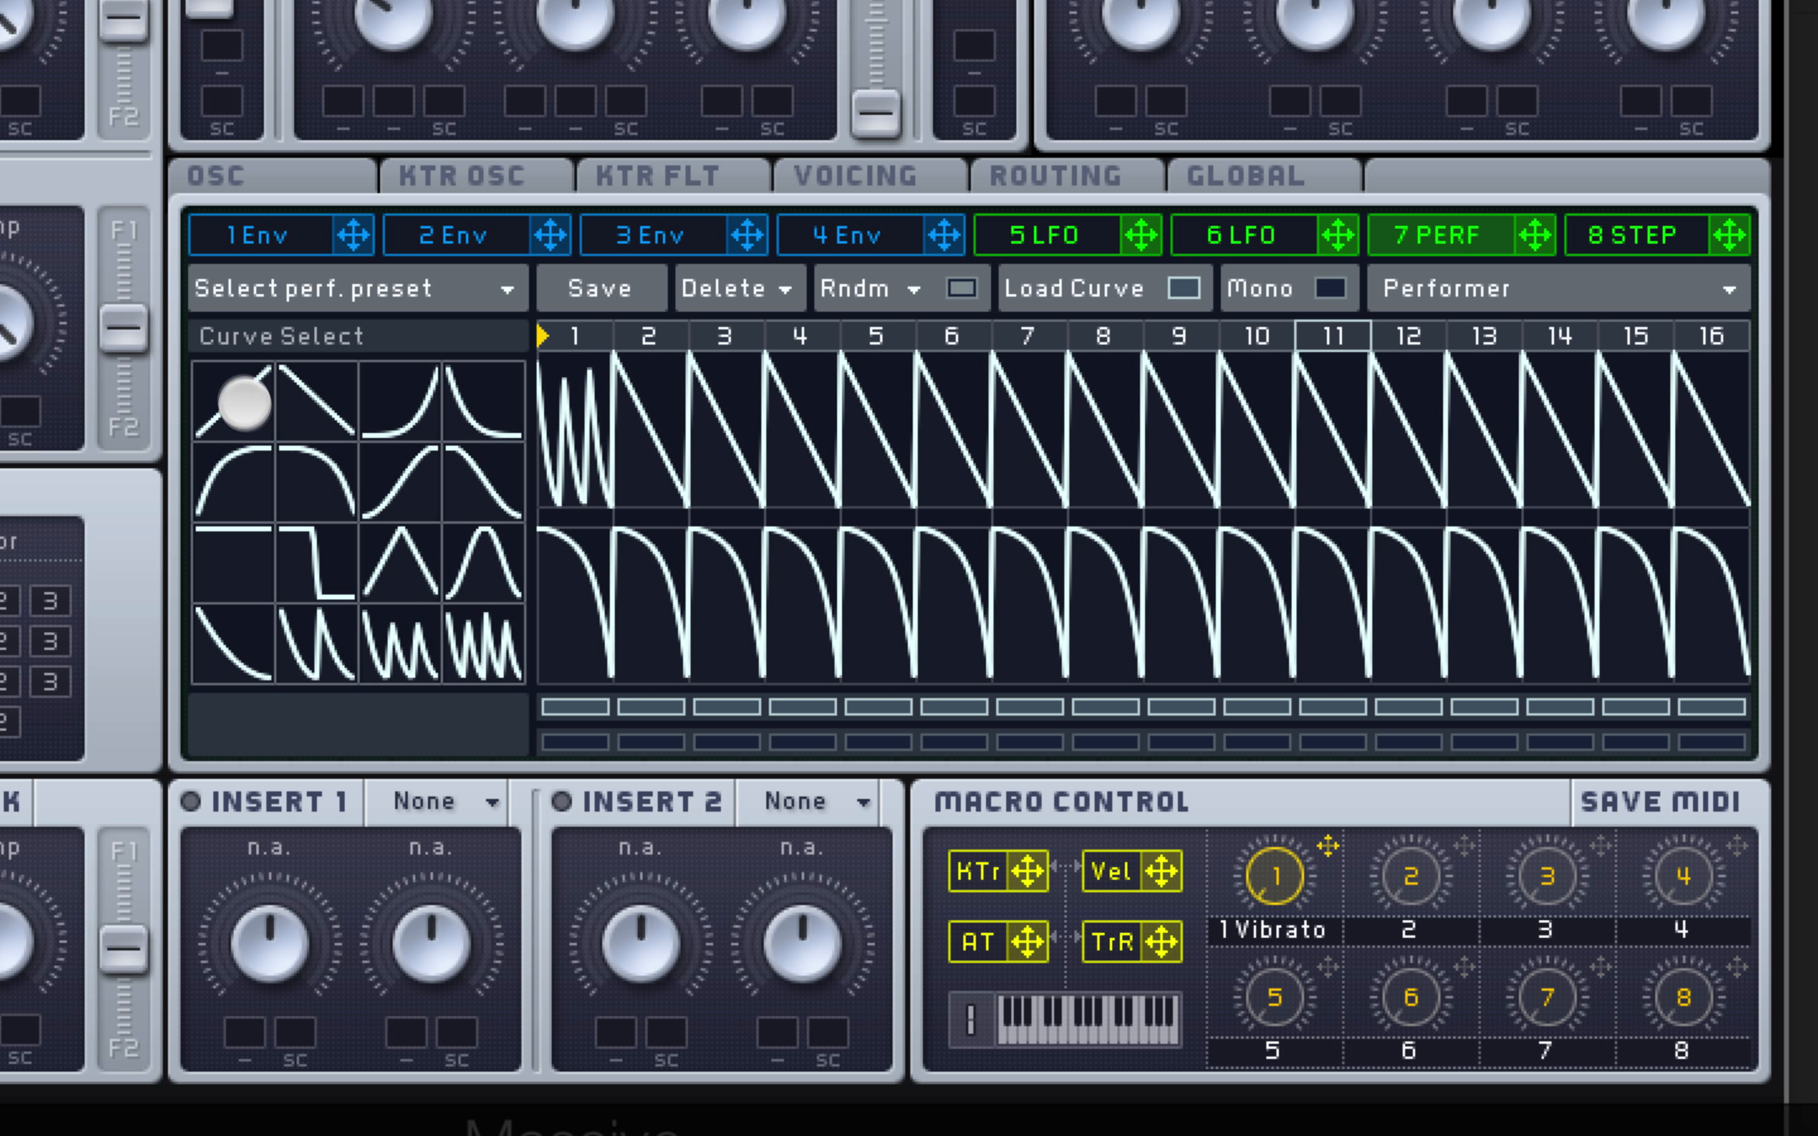
{"action": "mouse_move", "coordinate": [301, 402]}
{"action": "left_mouse_down"}
{"action": "mouse_move", "coordinate": [783, 410]}
{"action": "mouse_move", "coordinate": [930, 433]}
{"action": "mouse_move", "coordinate": [929, 410]}
{"action": "left_mouse_up"}
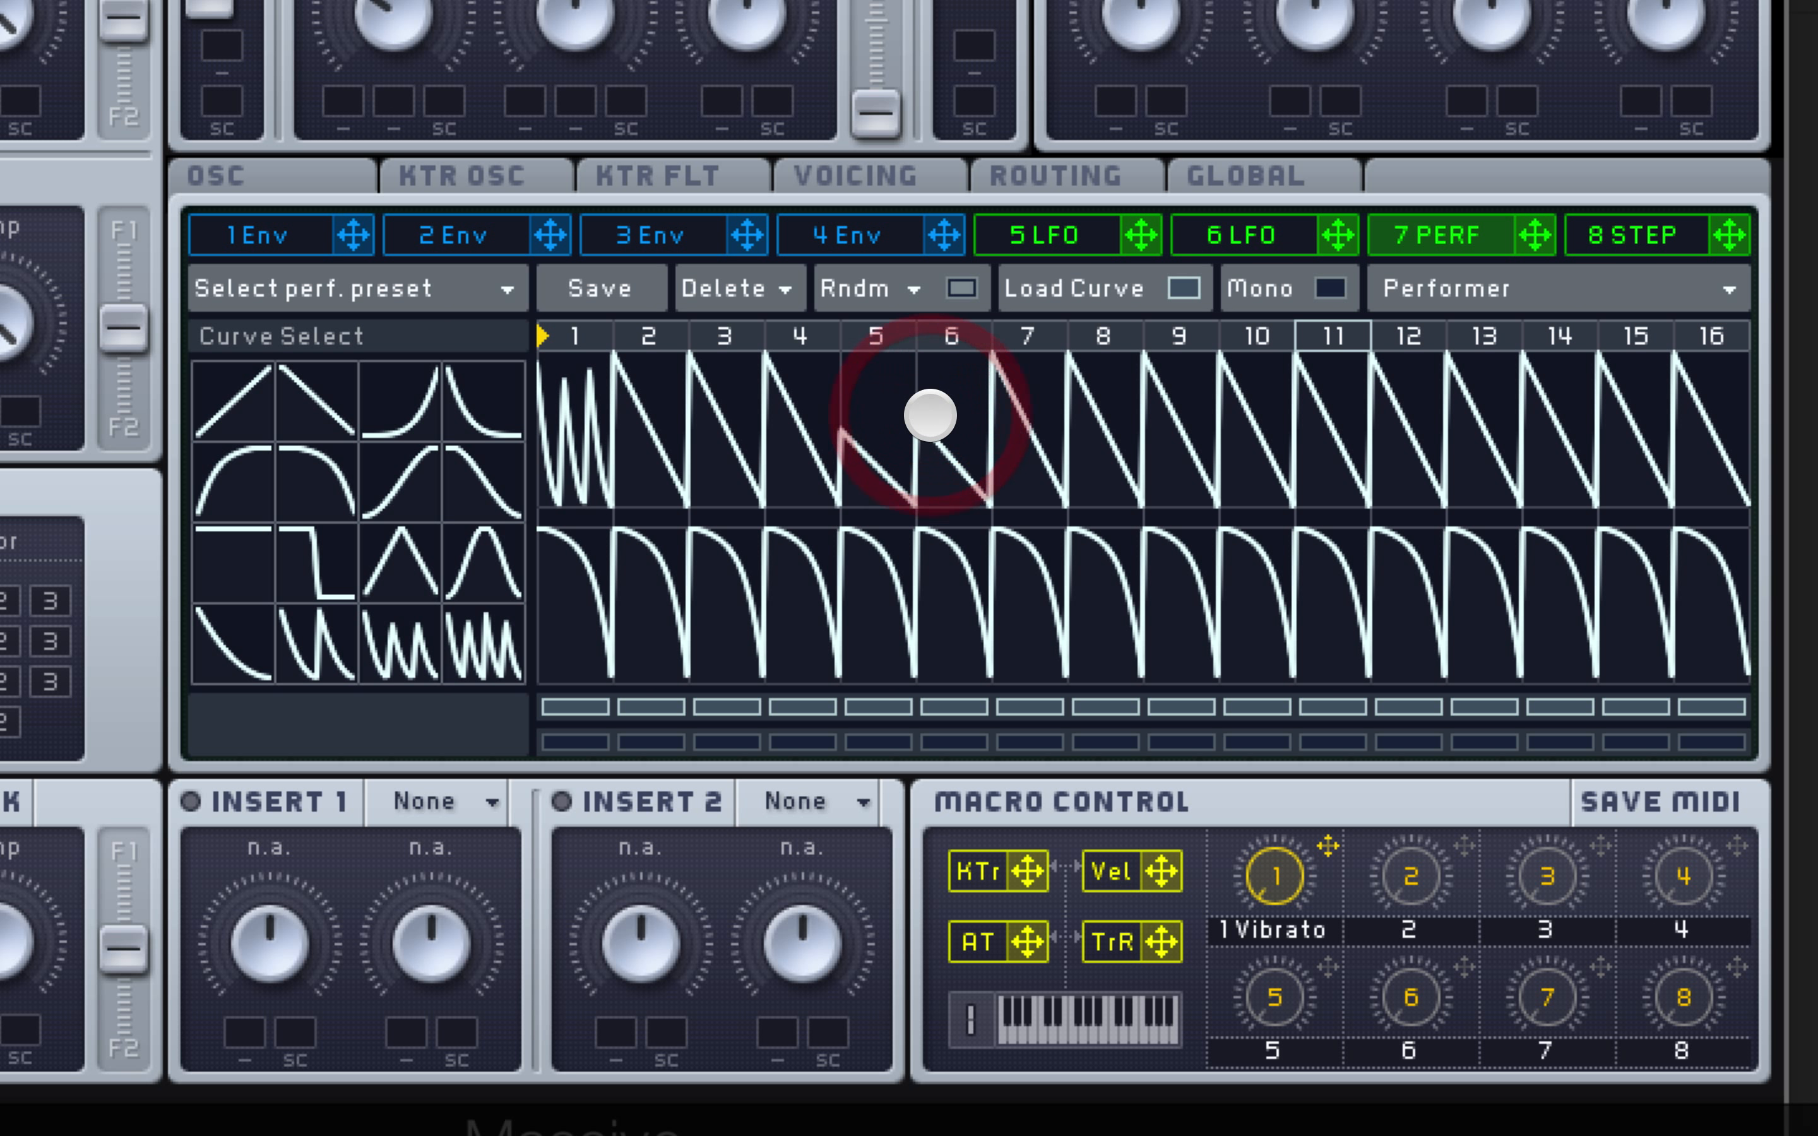
In the upper performer sequence, load the double-decay curve into step 9 at full height and a half-height falling ramp into step 13
{"action": "left_click", "coordinate": [336, 651]}
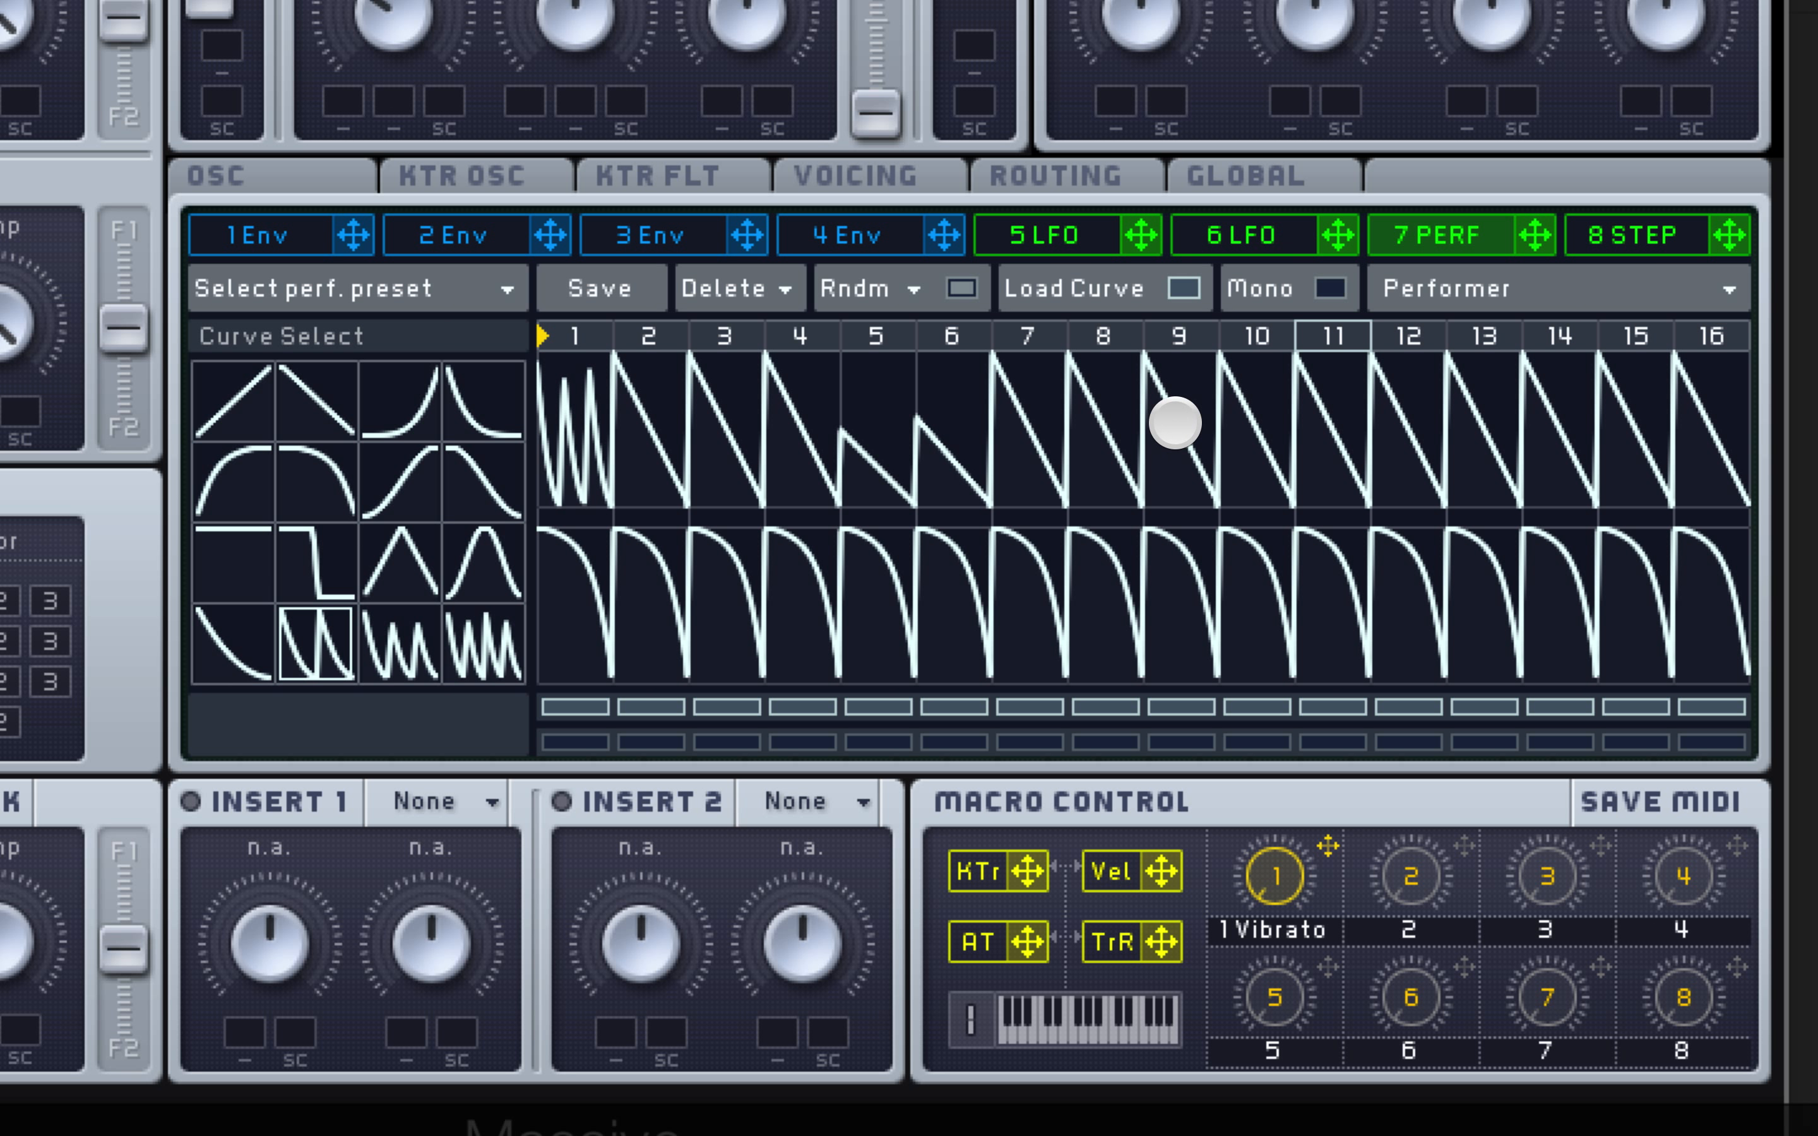
{"action": "left_click", "coordinate": [1174, 422]}
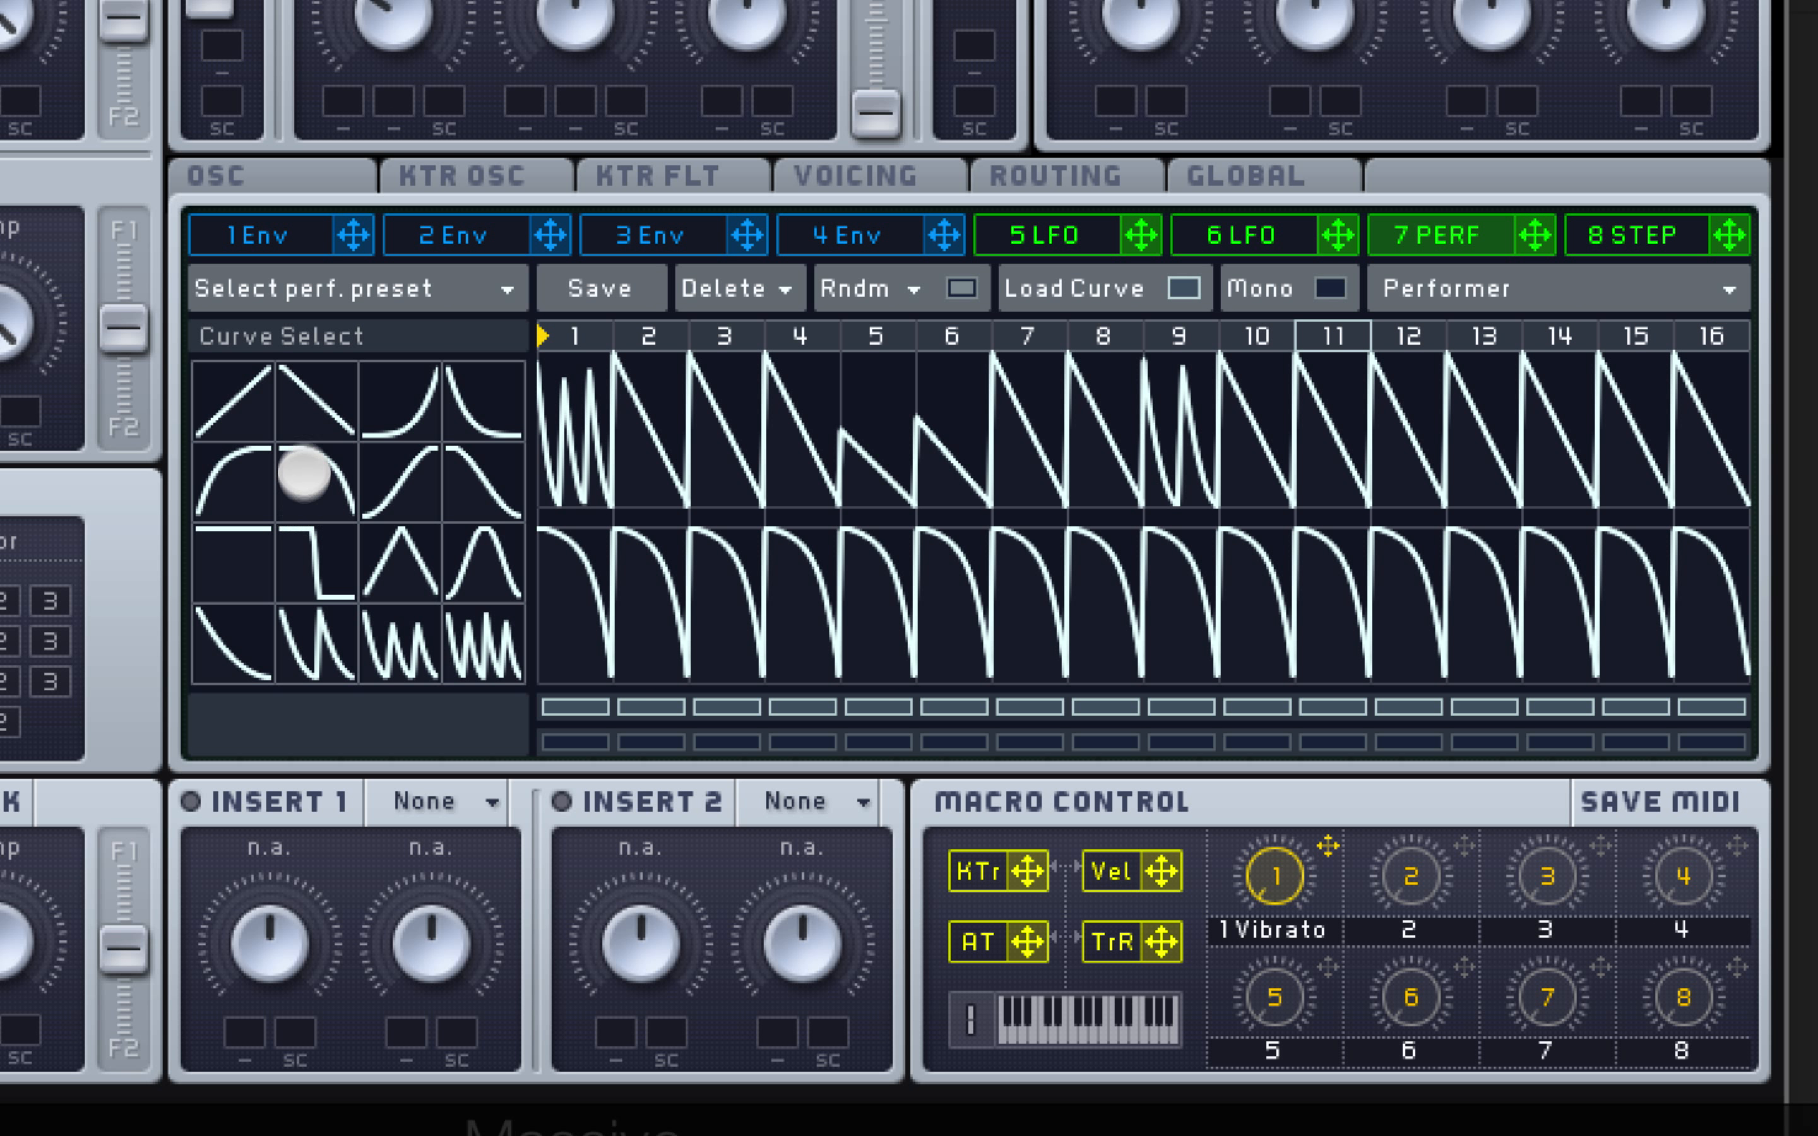
{"action": "left_click", "coordinate": [303, 402]}
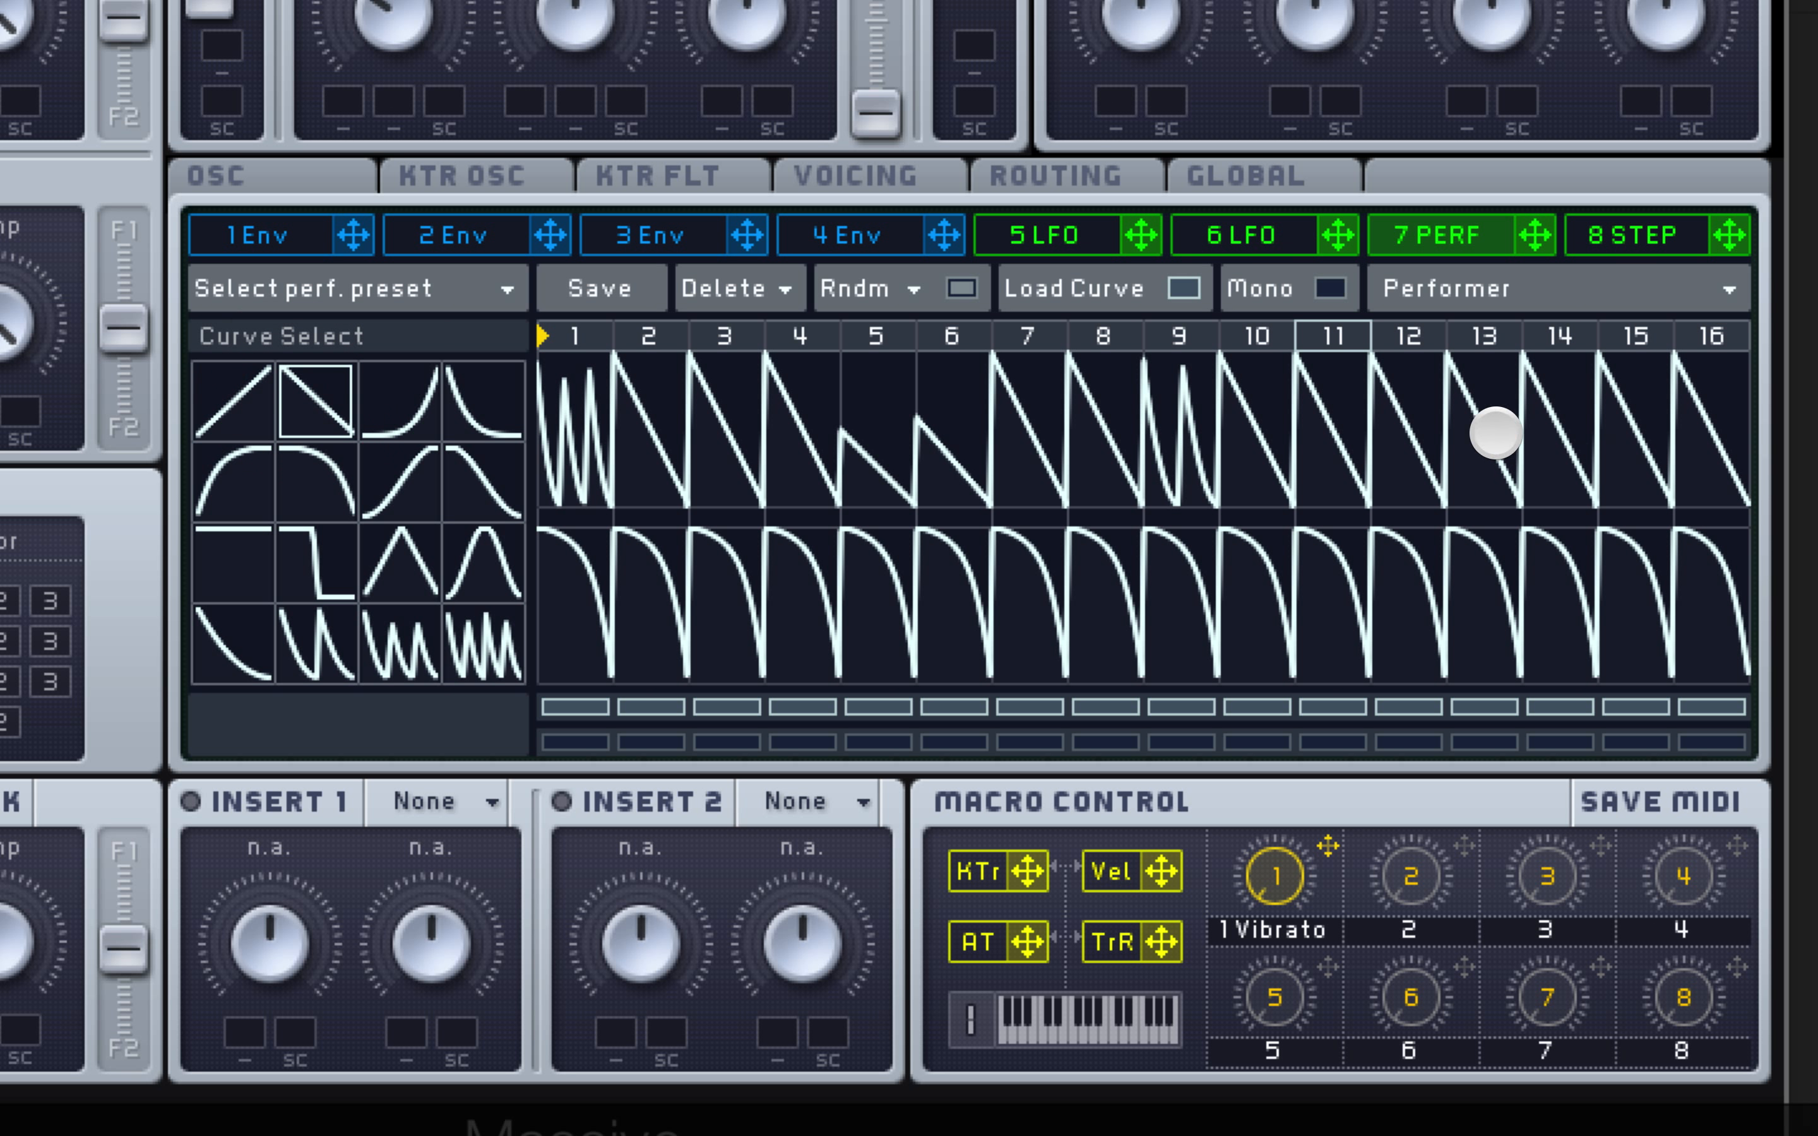
{"action": "left_click", "coordinate": [1495, 431]}
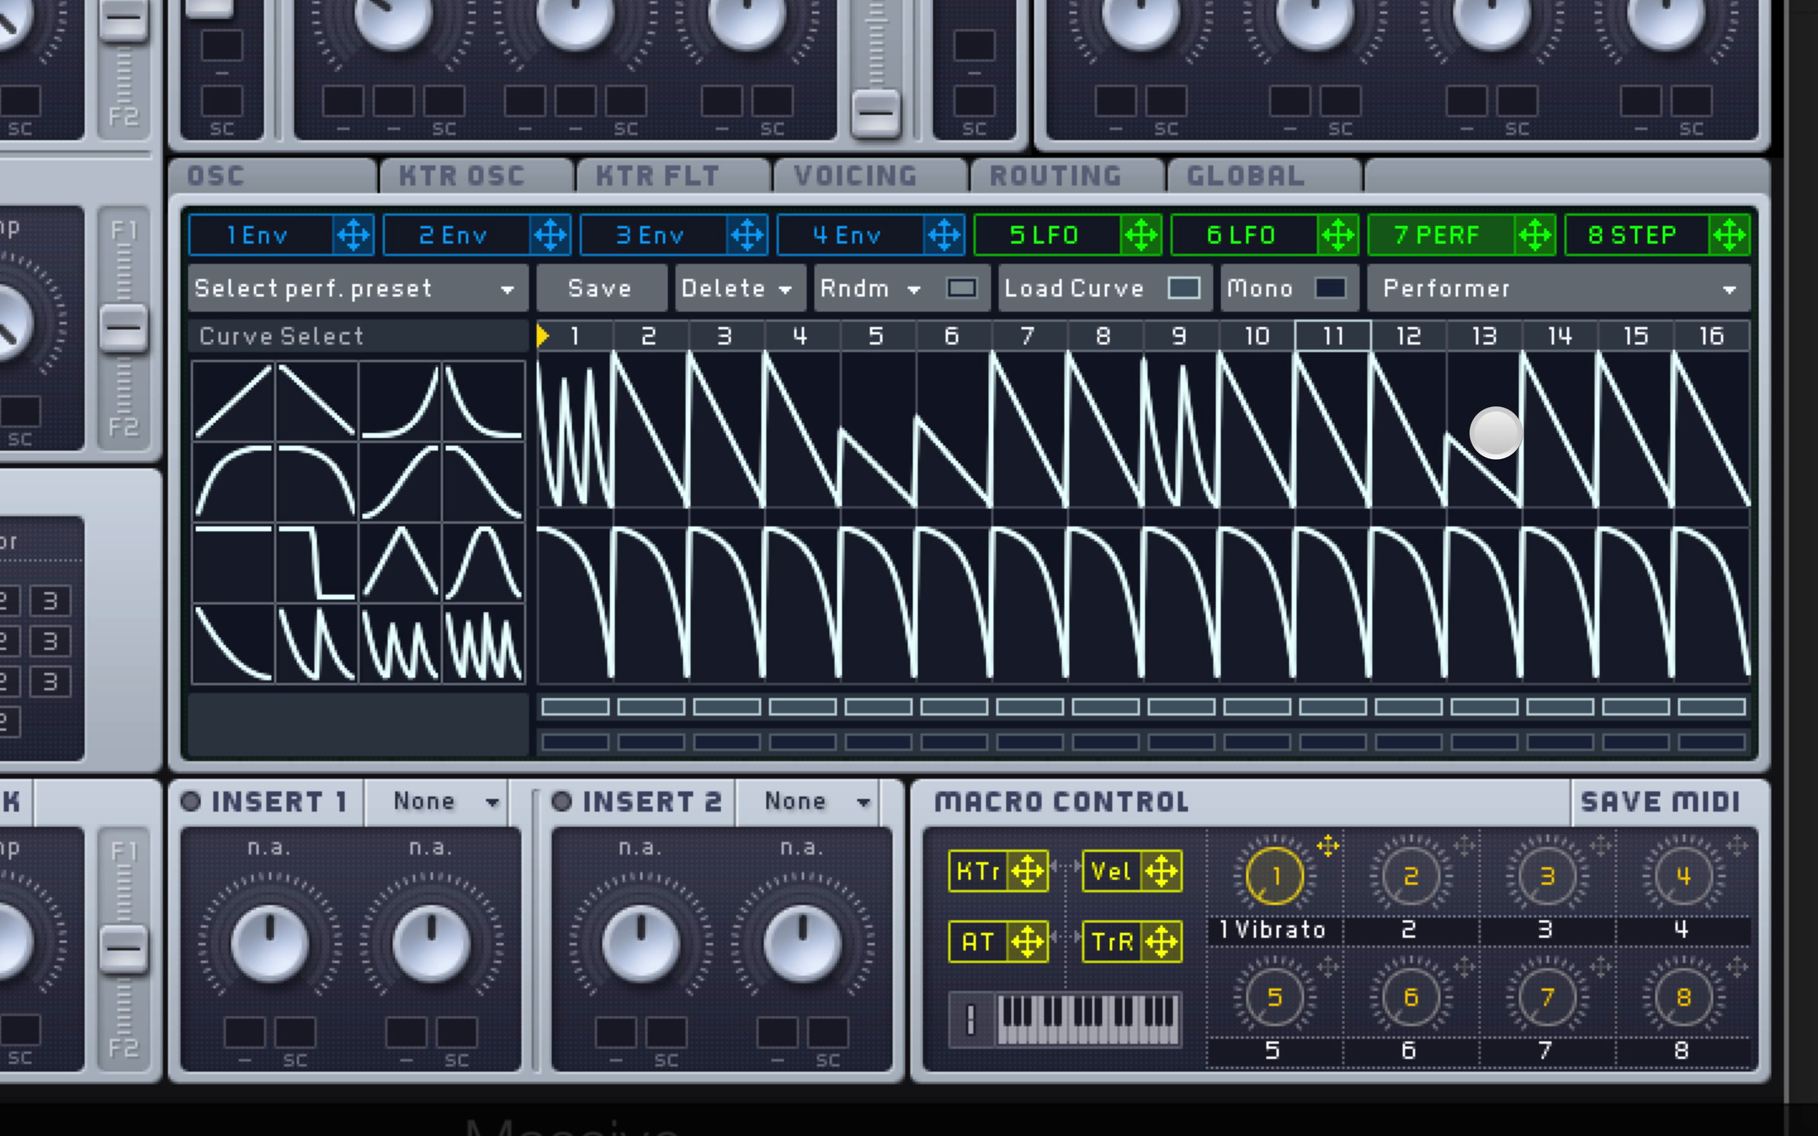
Load the four-spike curve into step 15 of the upper performer sequence at about half height
{"action": "left_click", "coordinate": [511, 647]}
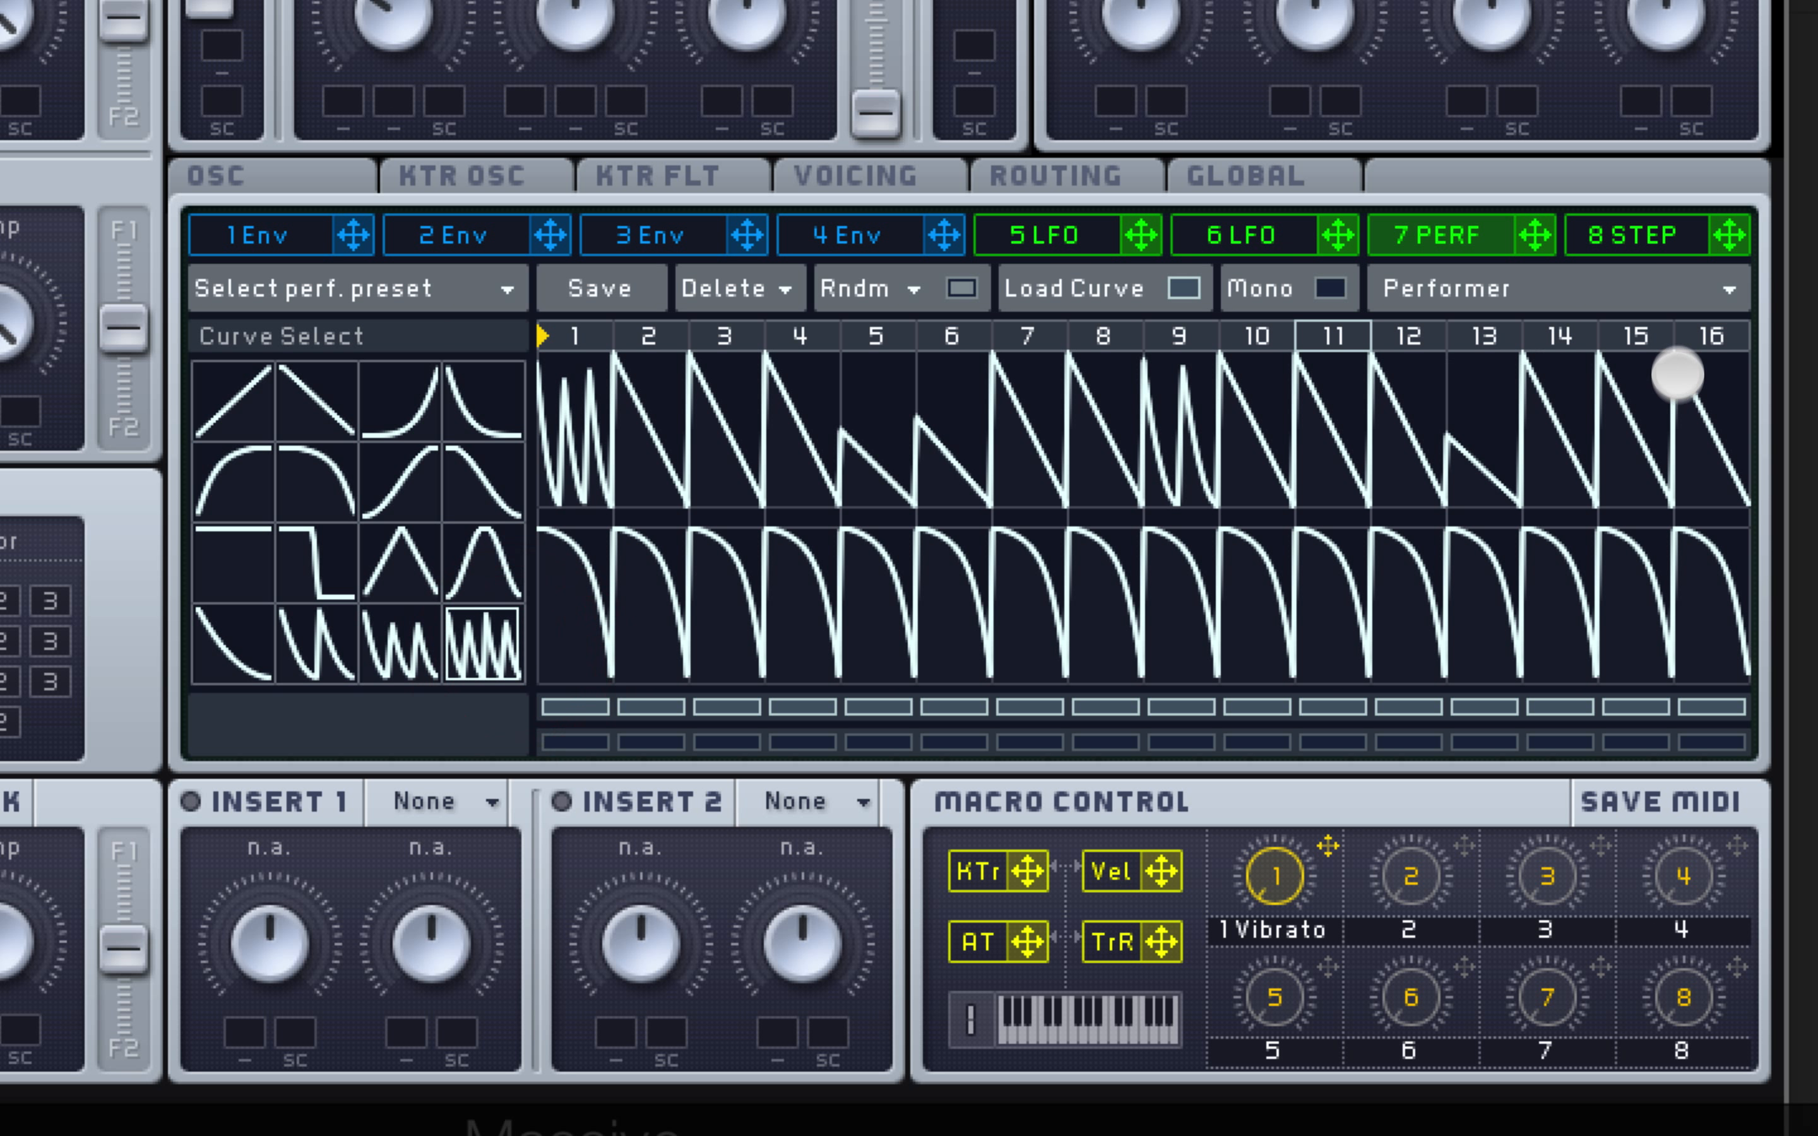
{"action": "left_click", "coordinate": [1624, 451]}
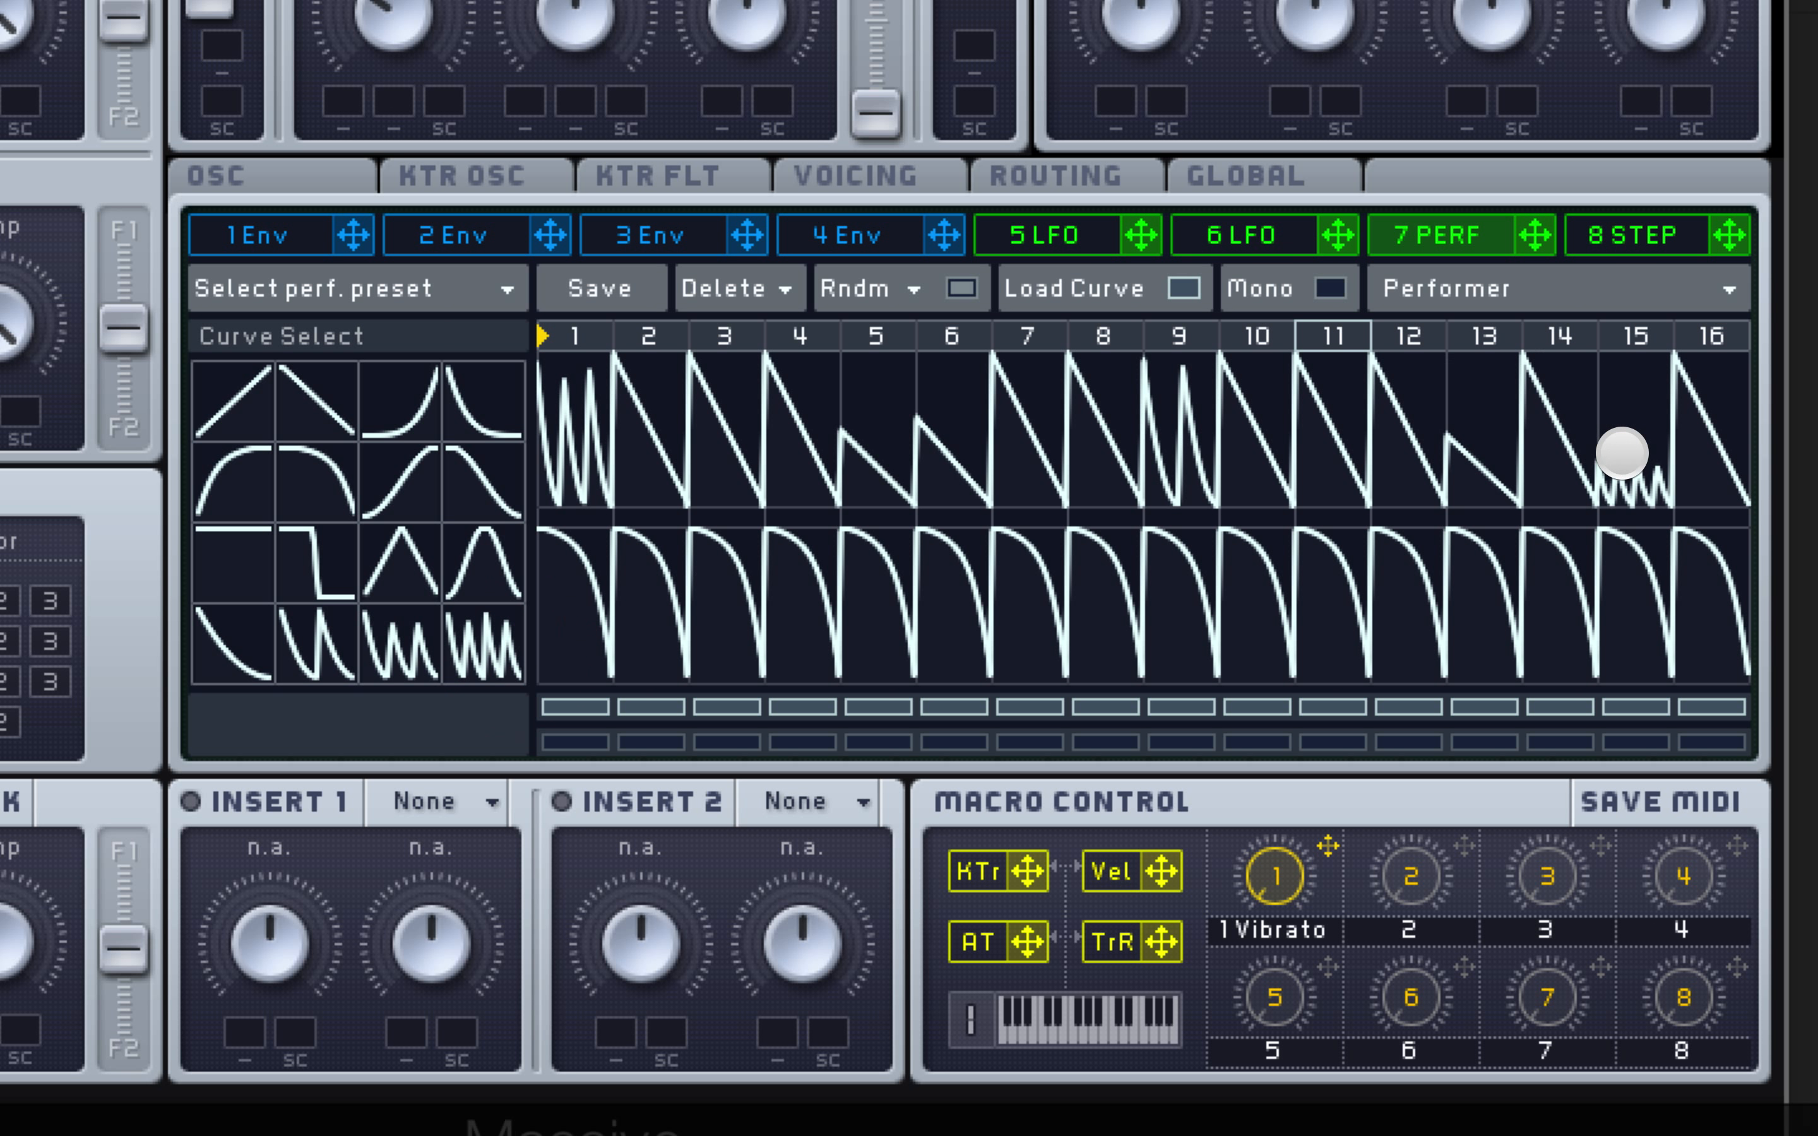
{"action": "left_click", "coordinate": [1640, 414]}
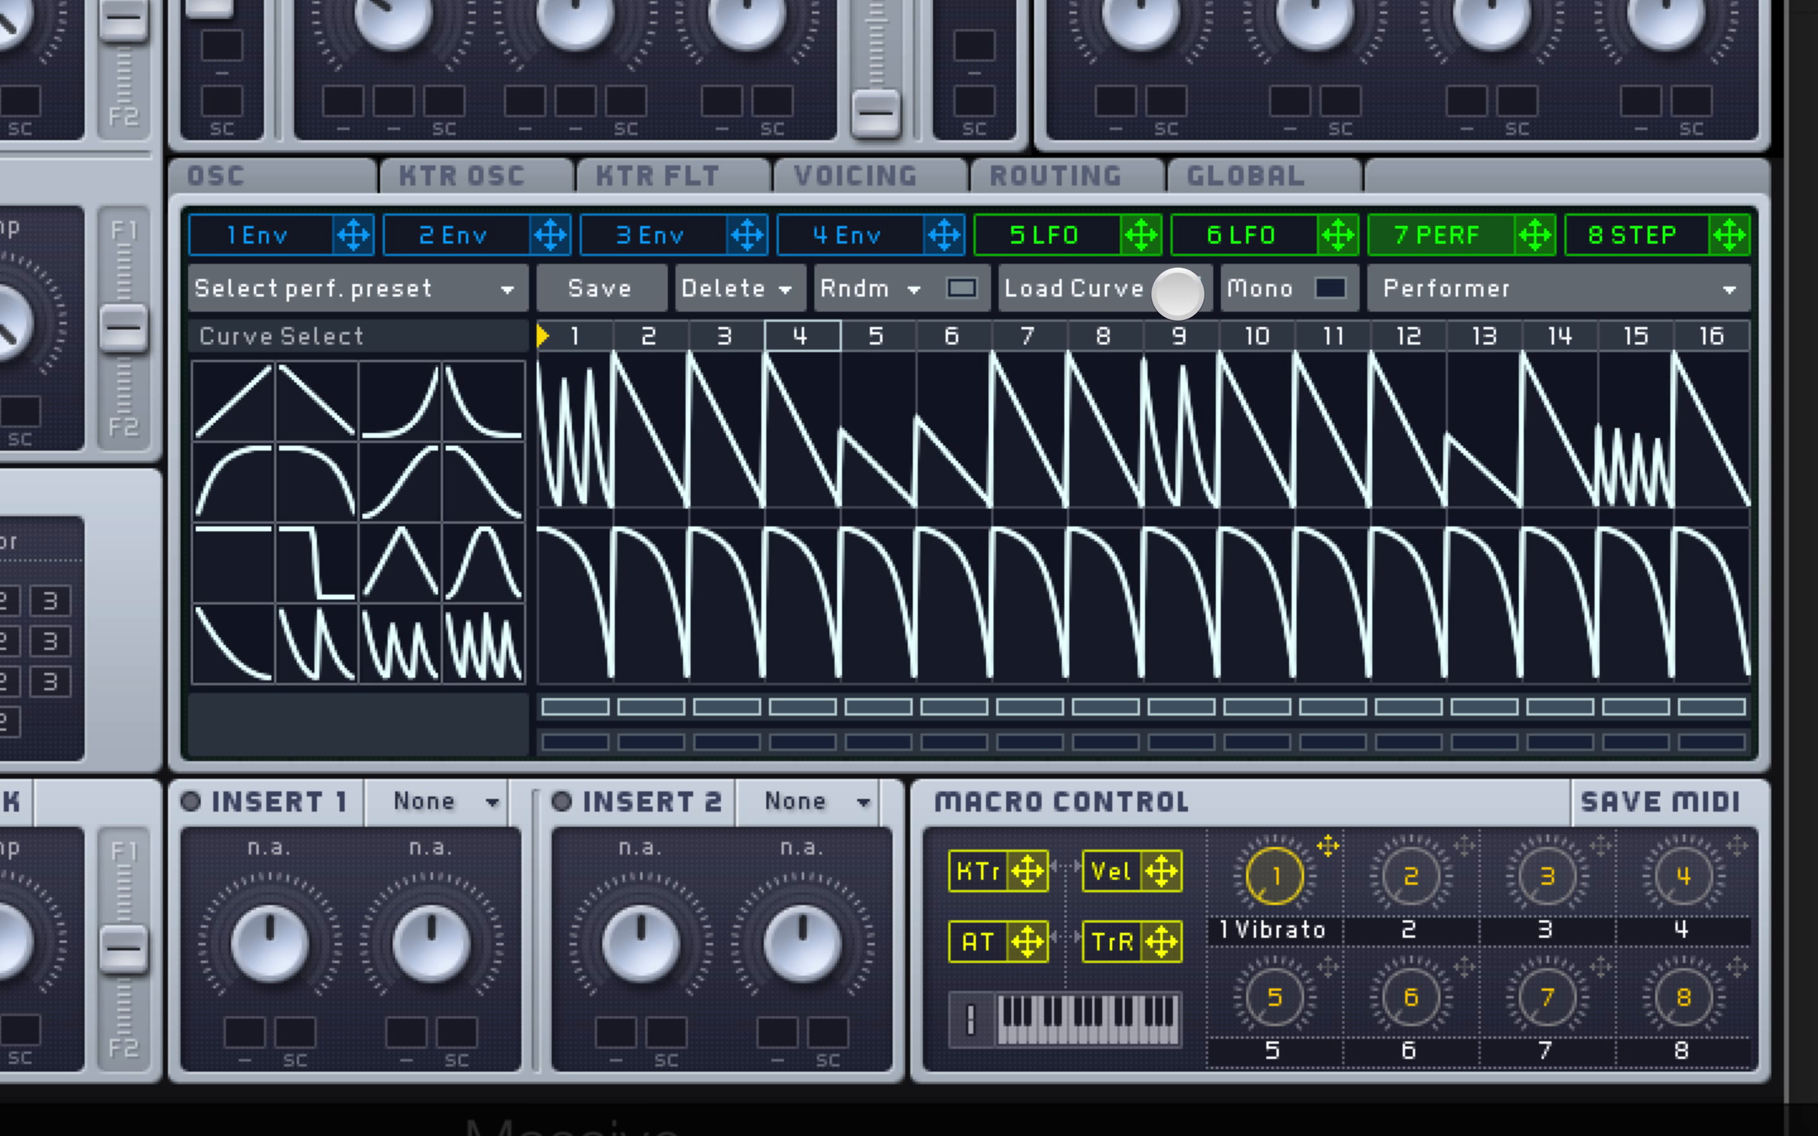
Crossfade the performer fully to the lower sequence
{"action": "left_click", "coordinate": [1193, 291]}
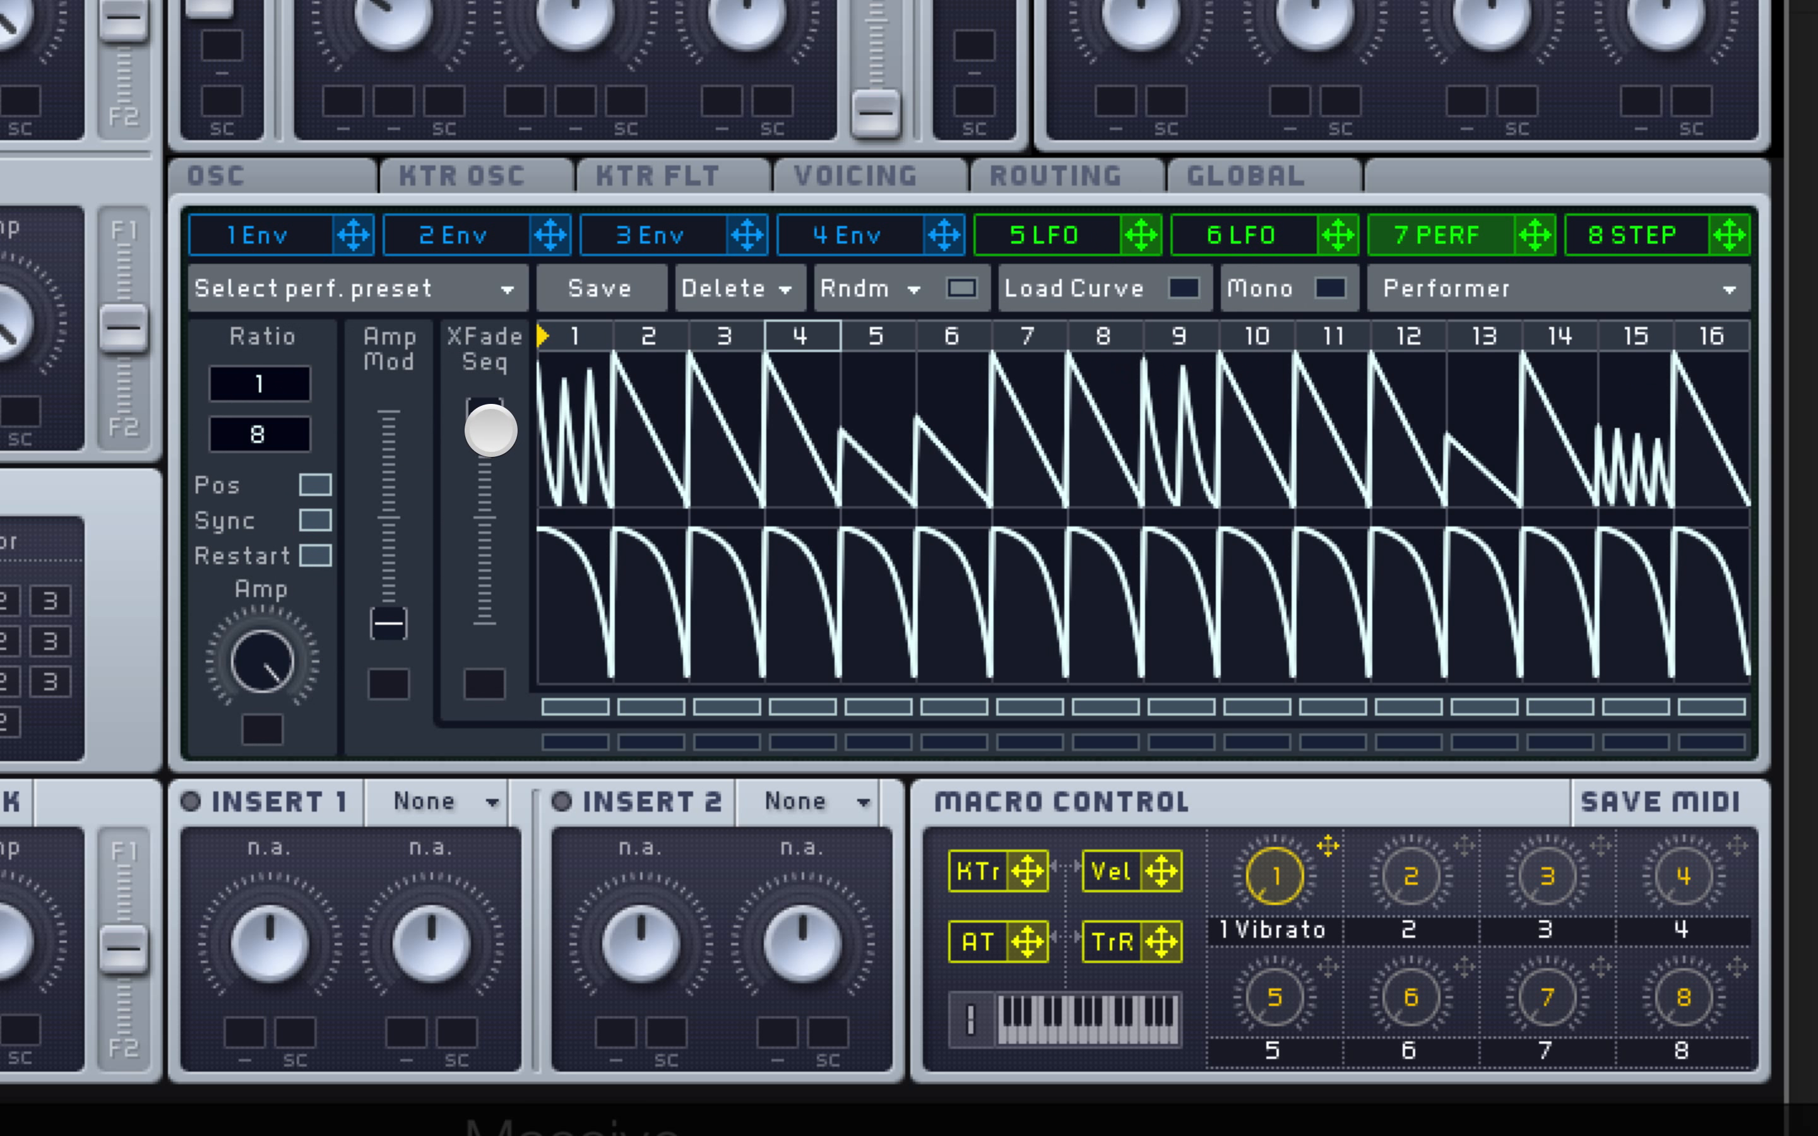
{"action": "left_click_drag", "start_coordinate": [489, 419], "coordinate": [511, 844]}
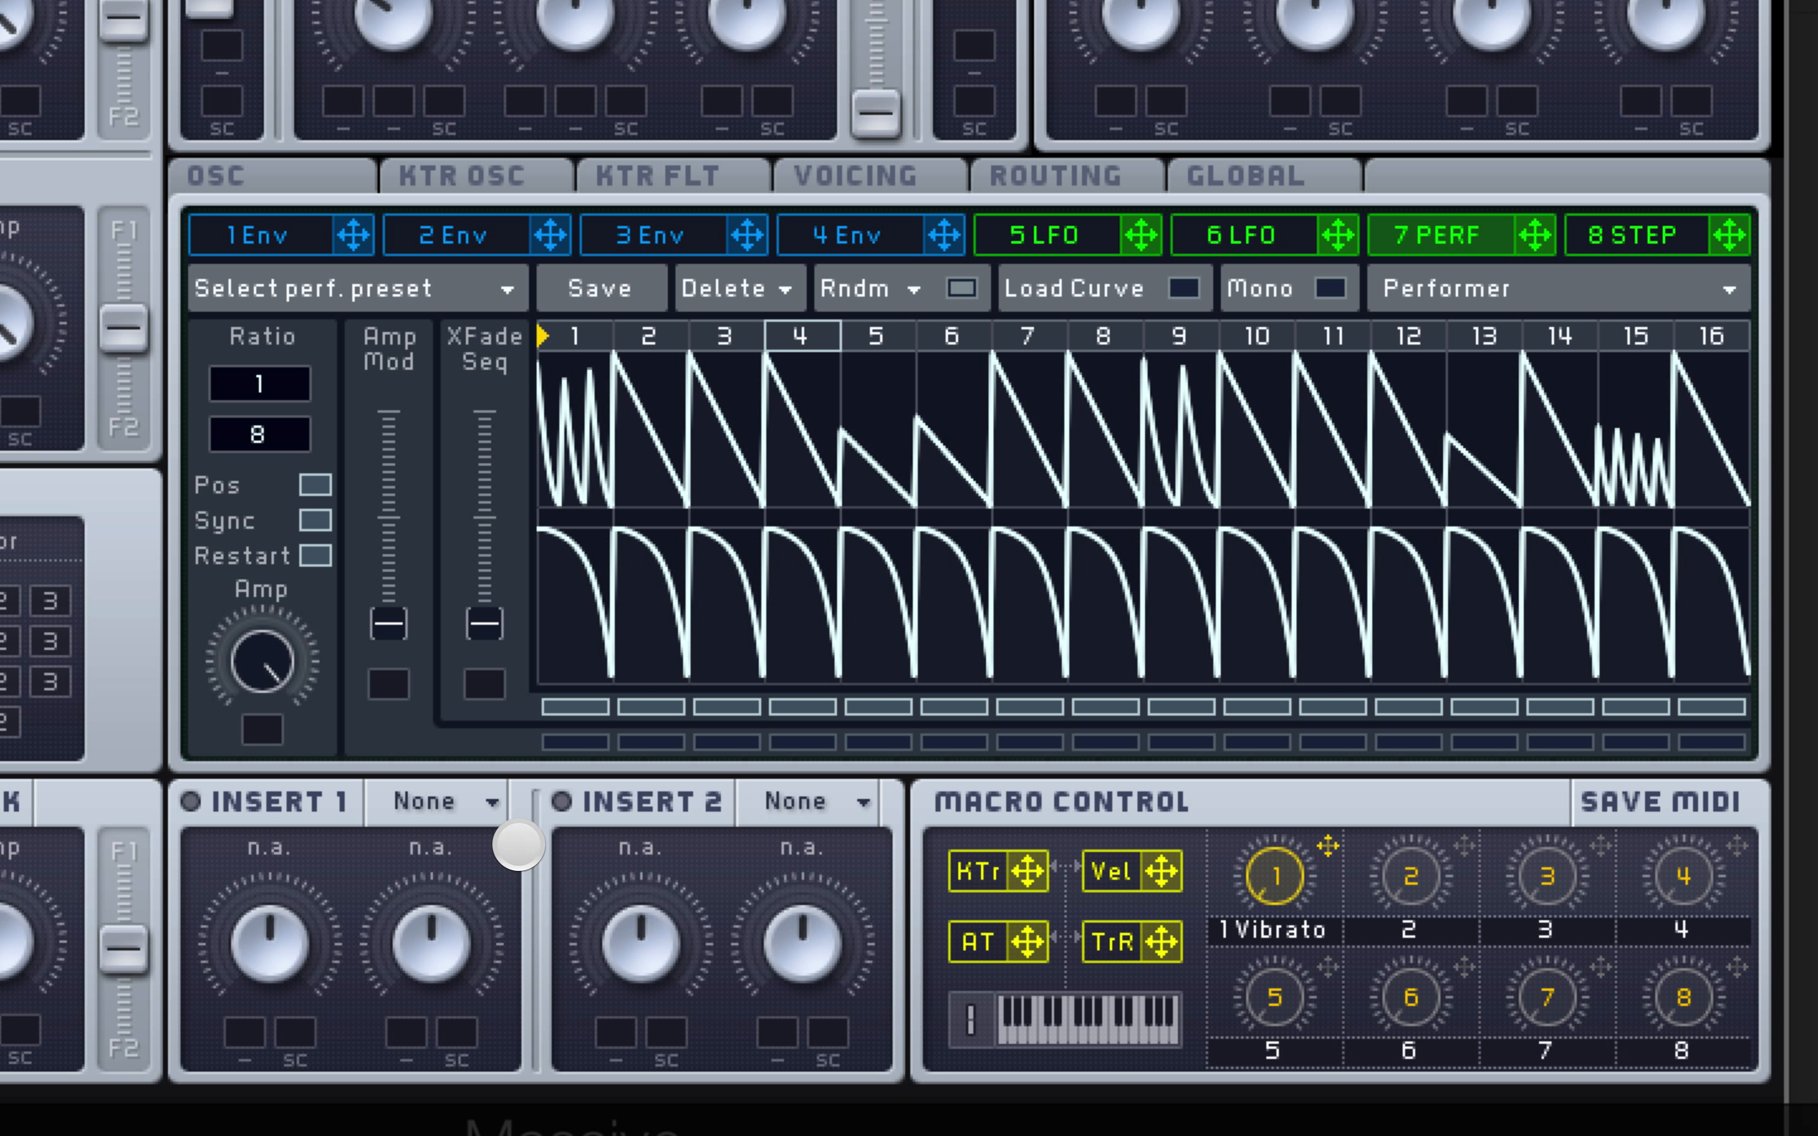
Load the four-spike curve into lower steps 1 and 2 at about 60% and 85% height, and lower step 3's curve to about a third
{"action": "left_click", "coordinate": [1183, 290]}
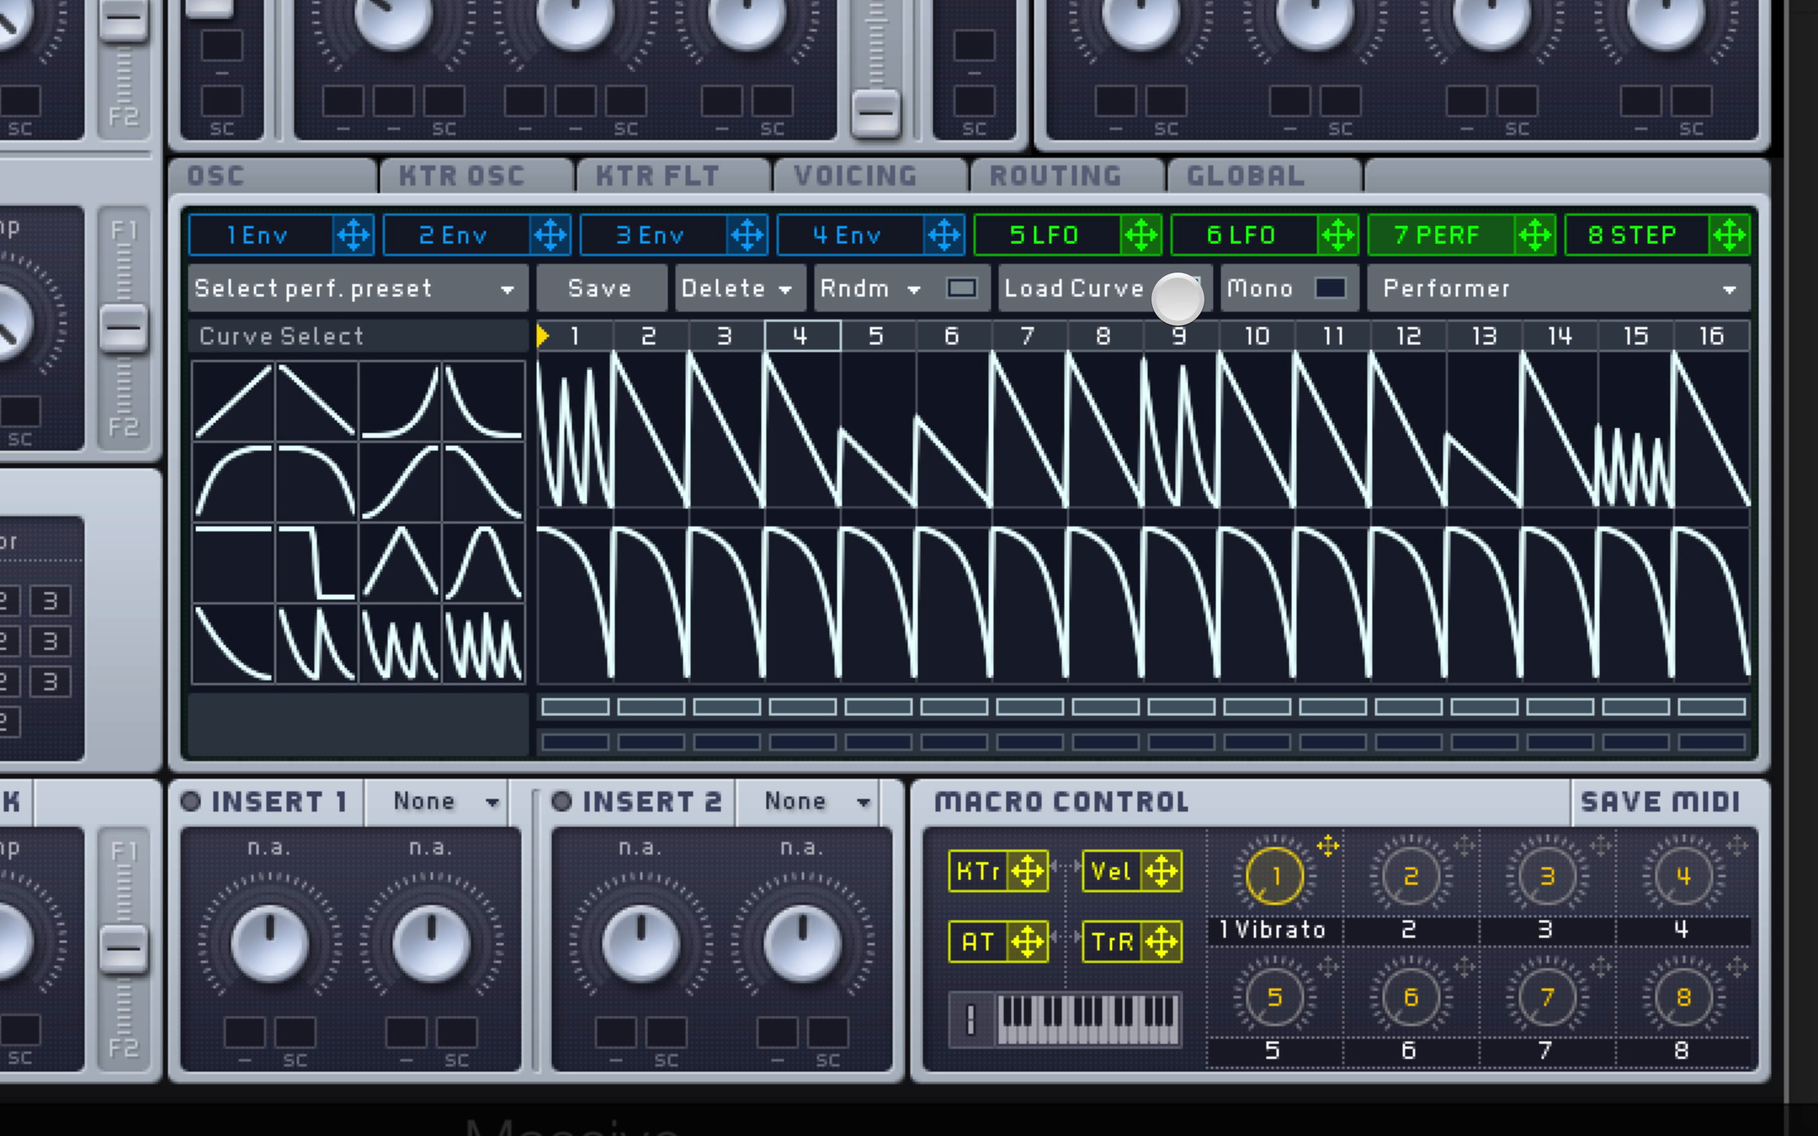
{"action": "left_click", "coordinate": [462, 655]}
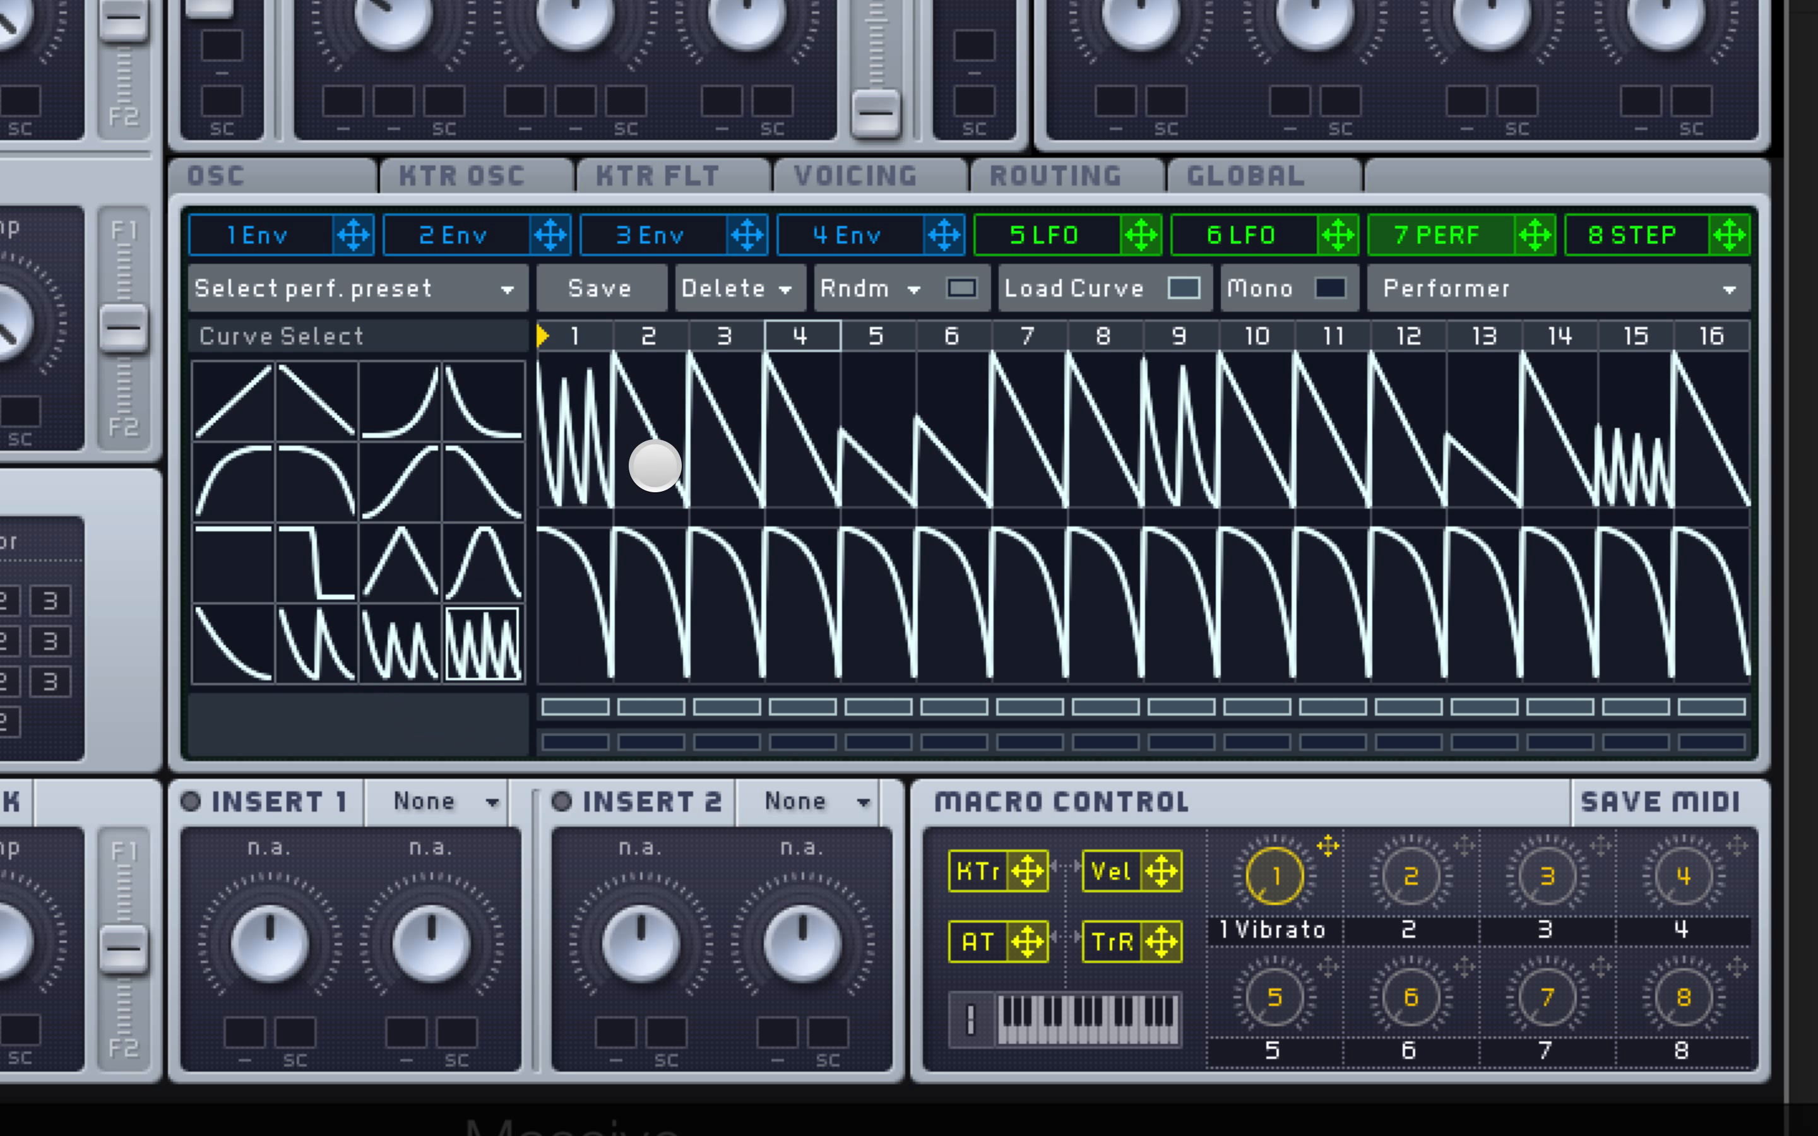
{"action": "left_click", "coordinate": [584, 573]}
{"action": "left_click", "coordinate": [653, 540]}
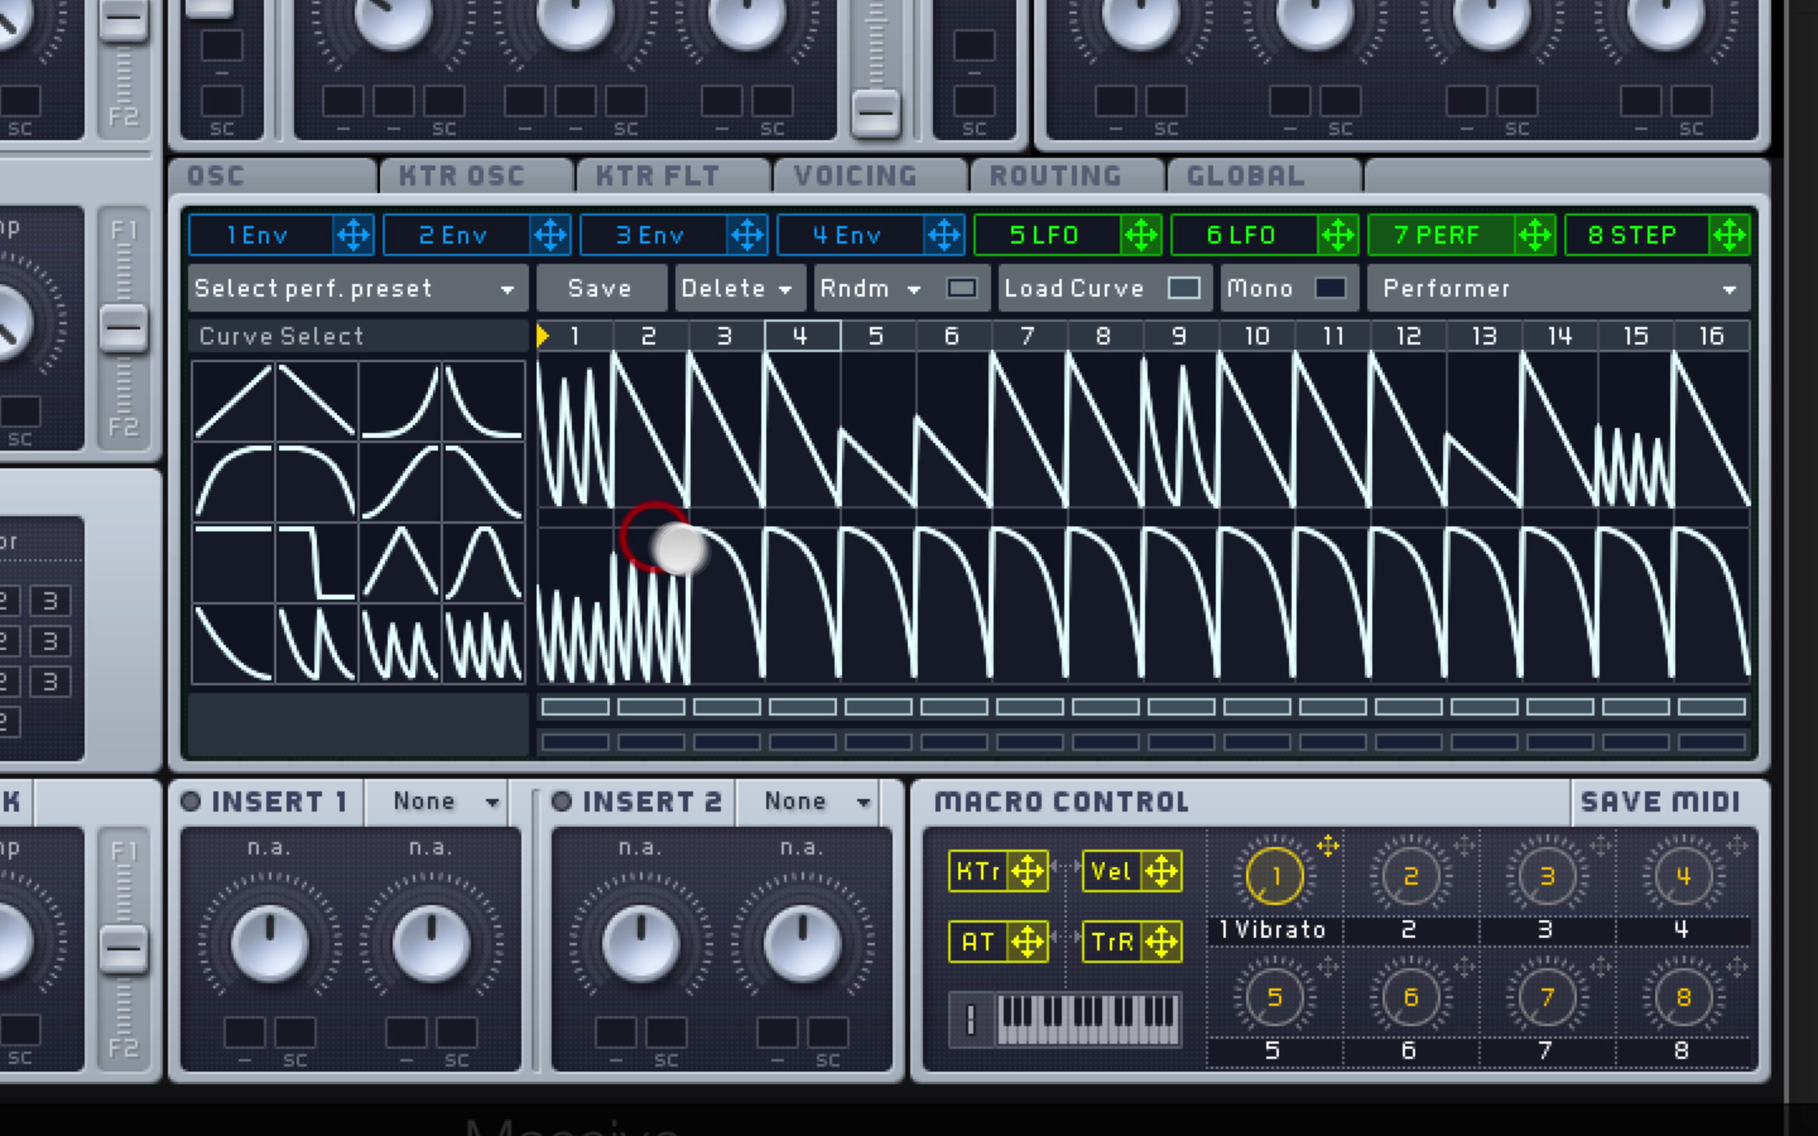
{"action": "left_click", "coordinate": [720, 632]}
Load the triangle curve into steps 4, 5 and 6 of the lower performer sequence at about half height
{"action": "left_click", "coordinate": [406, 564]}
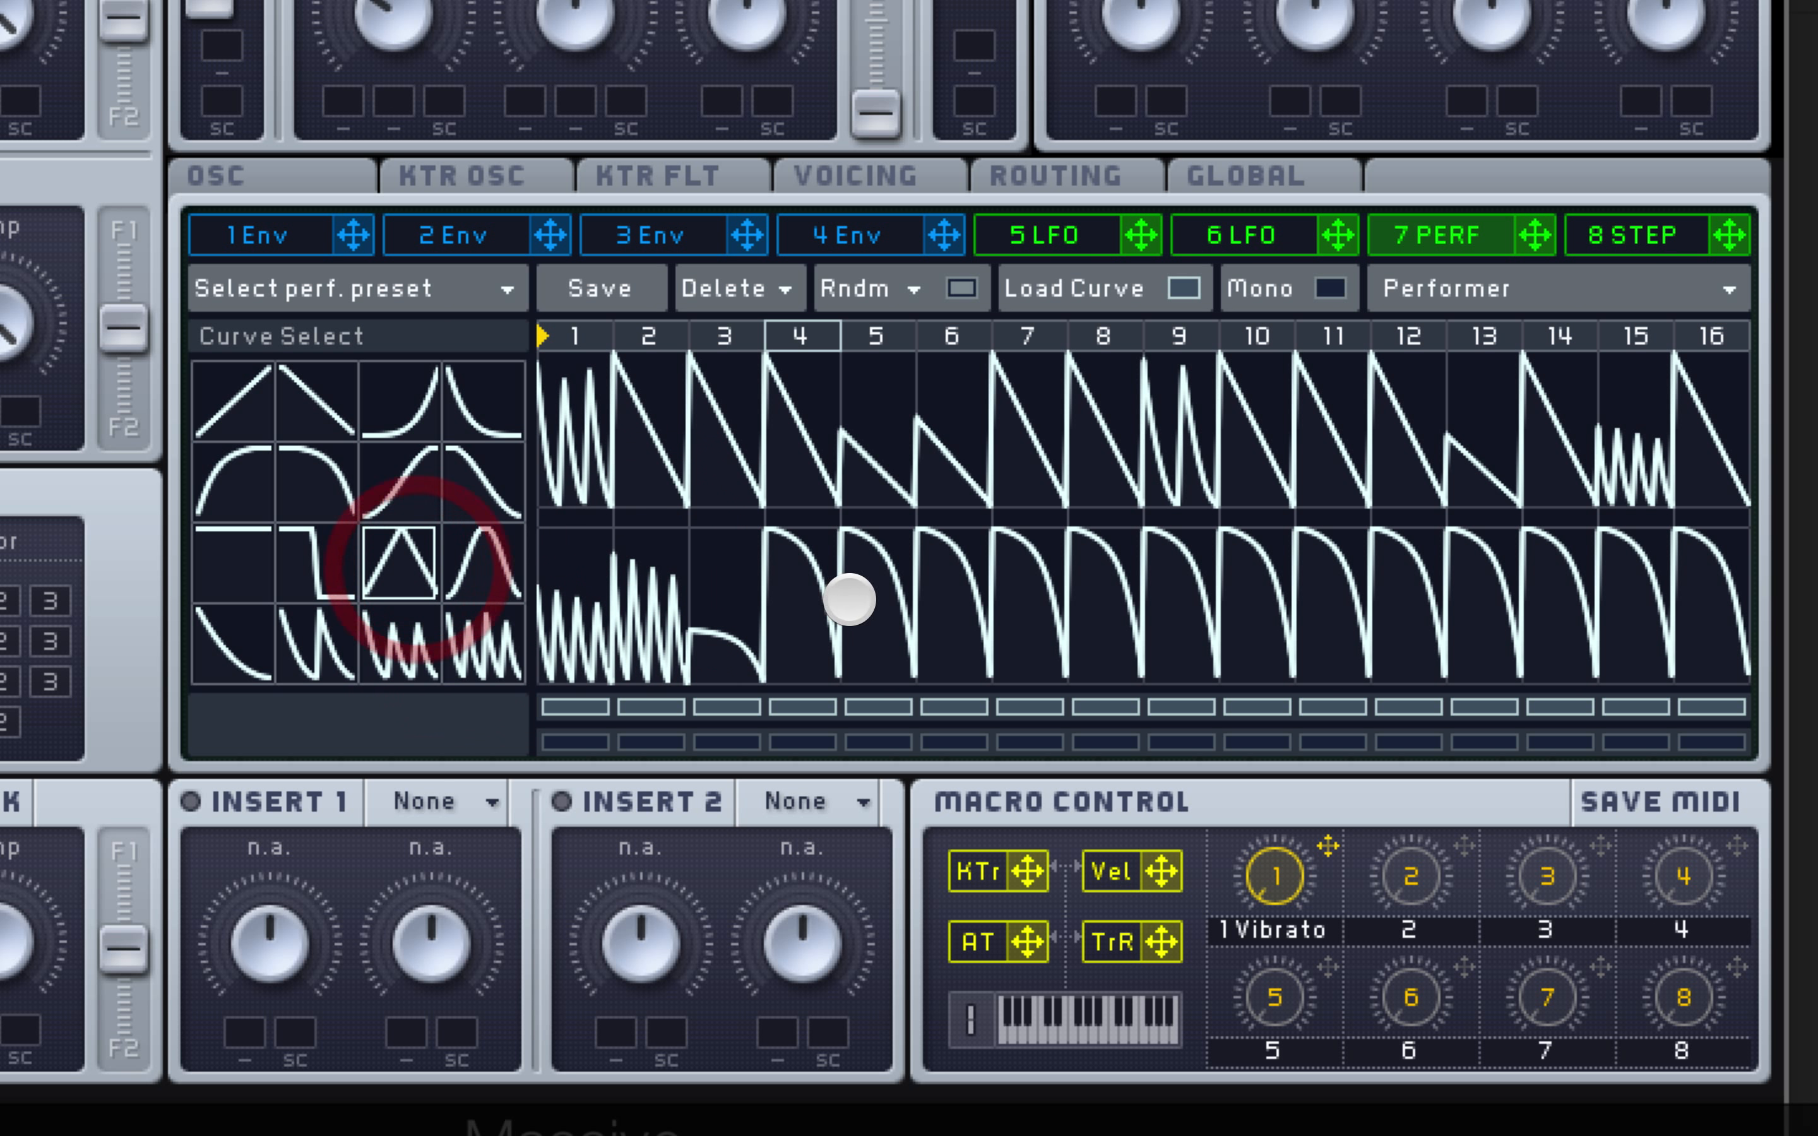
{"action": "left_click", "coordinate": [808, 599]}
{"action": "left_click", "coordinate": [900, 597]}
{"action": "left_click", "coordinate": [945, 599]}
Load the single concave decay curve into lower step 7 at about 85% height and shorten the performer sequence to eight steps
{"action": "left_click", "coordinate": [231, 645]}
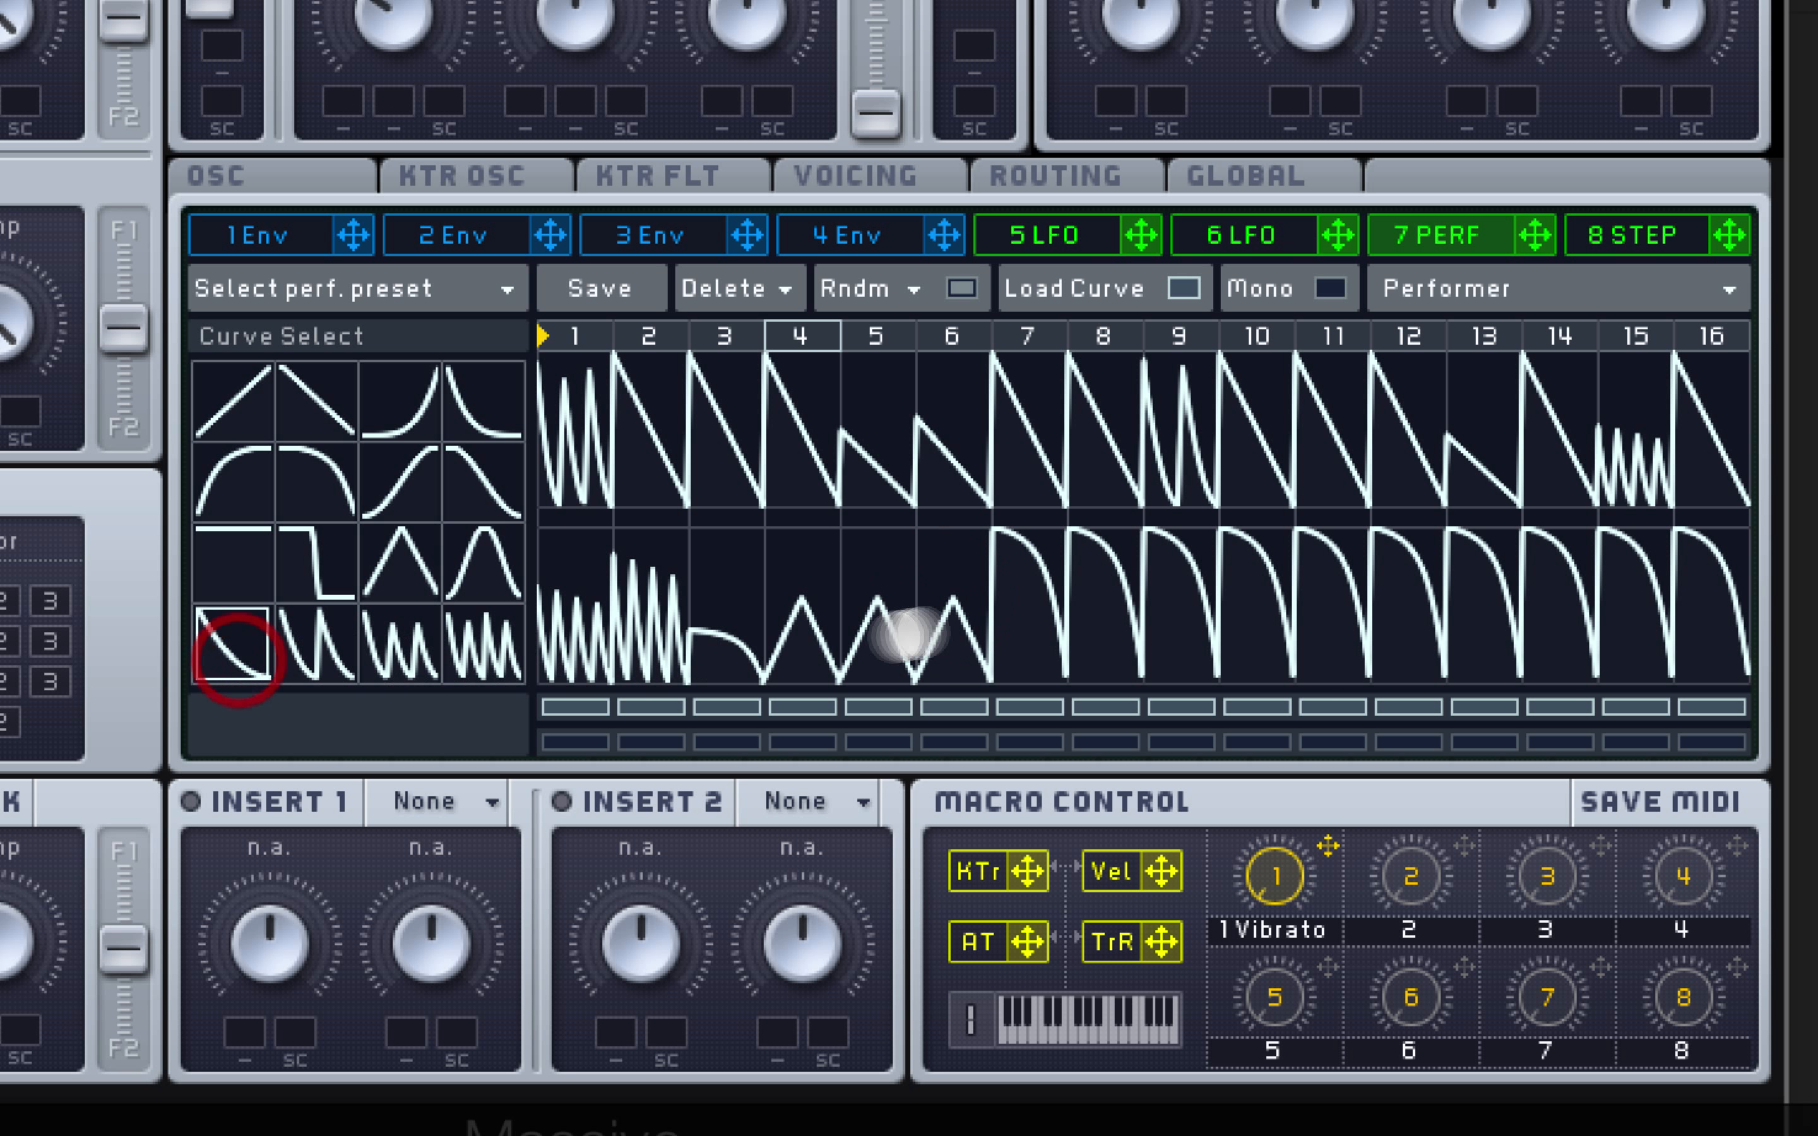
{"action": "left_click", "coordinate": [1008, 548]}
{"action": "left_click", "coordinate": [1114, 524]}
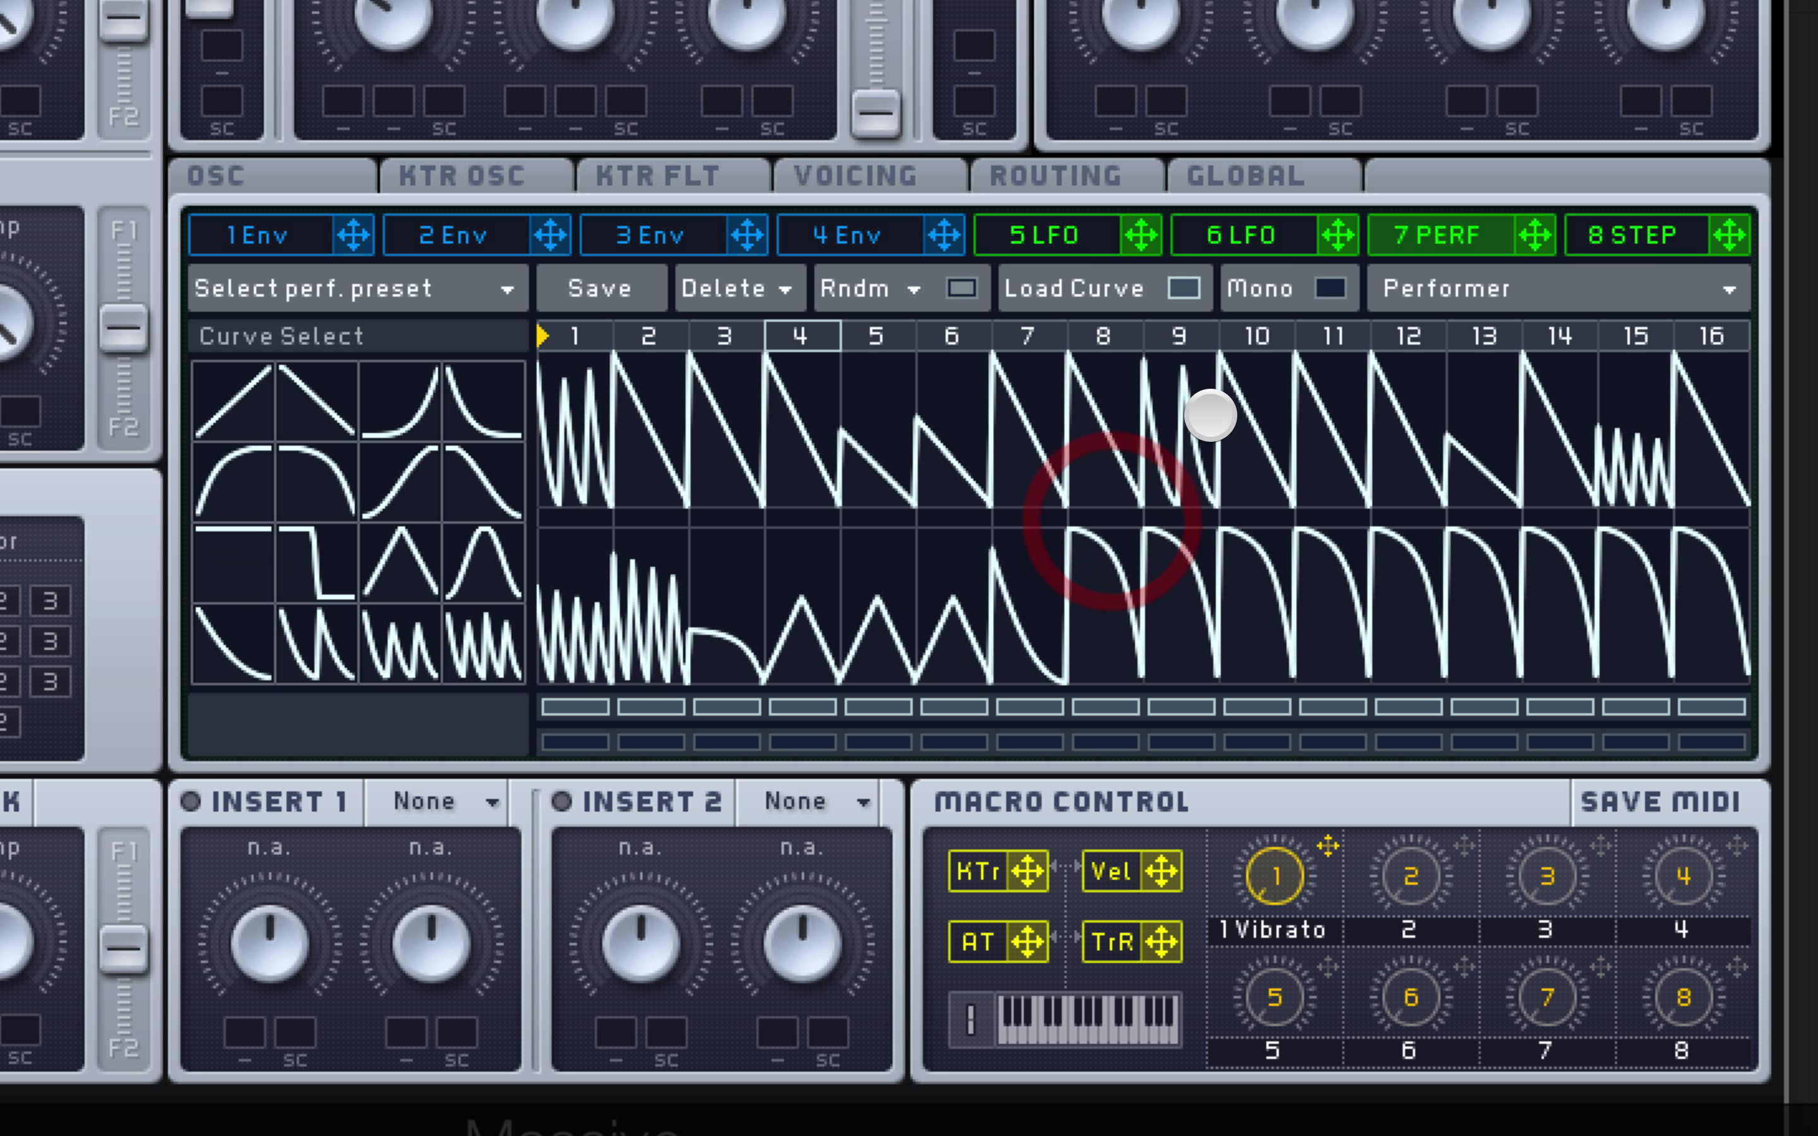
{"action": "left_click", "coordinate": [1139, 354]}
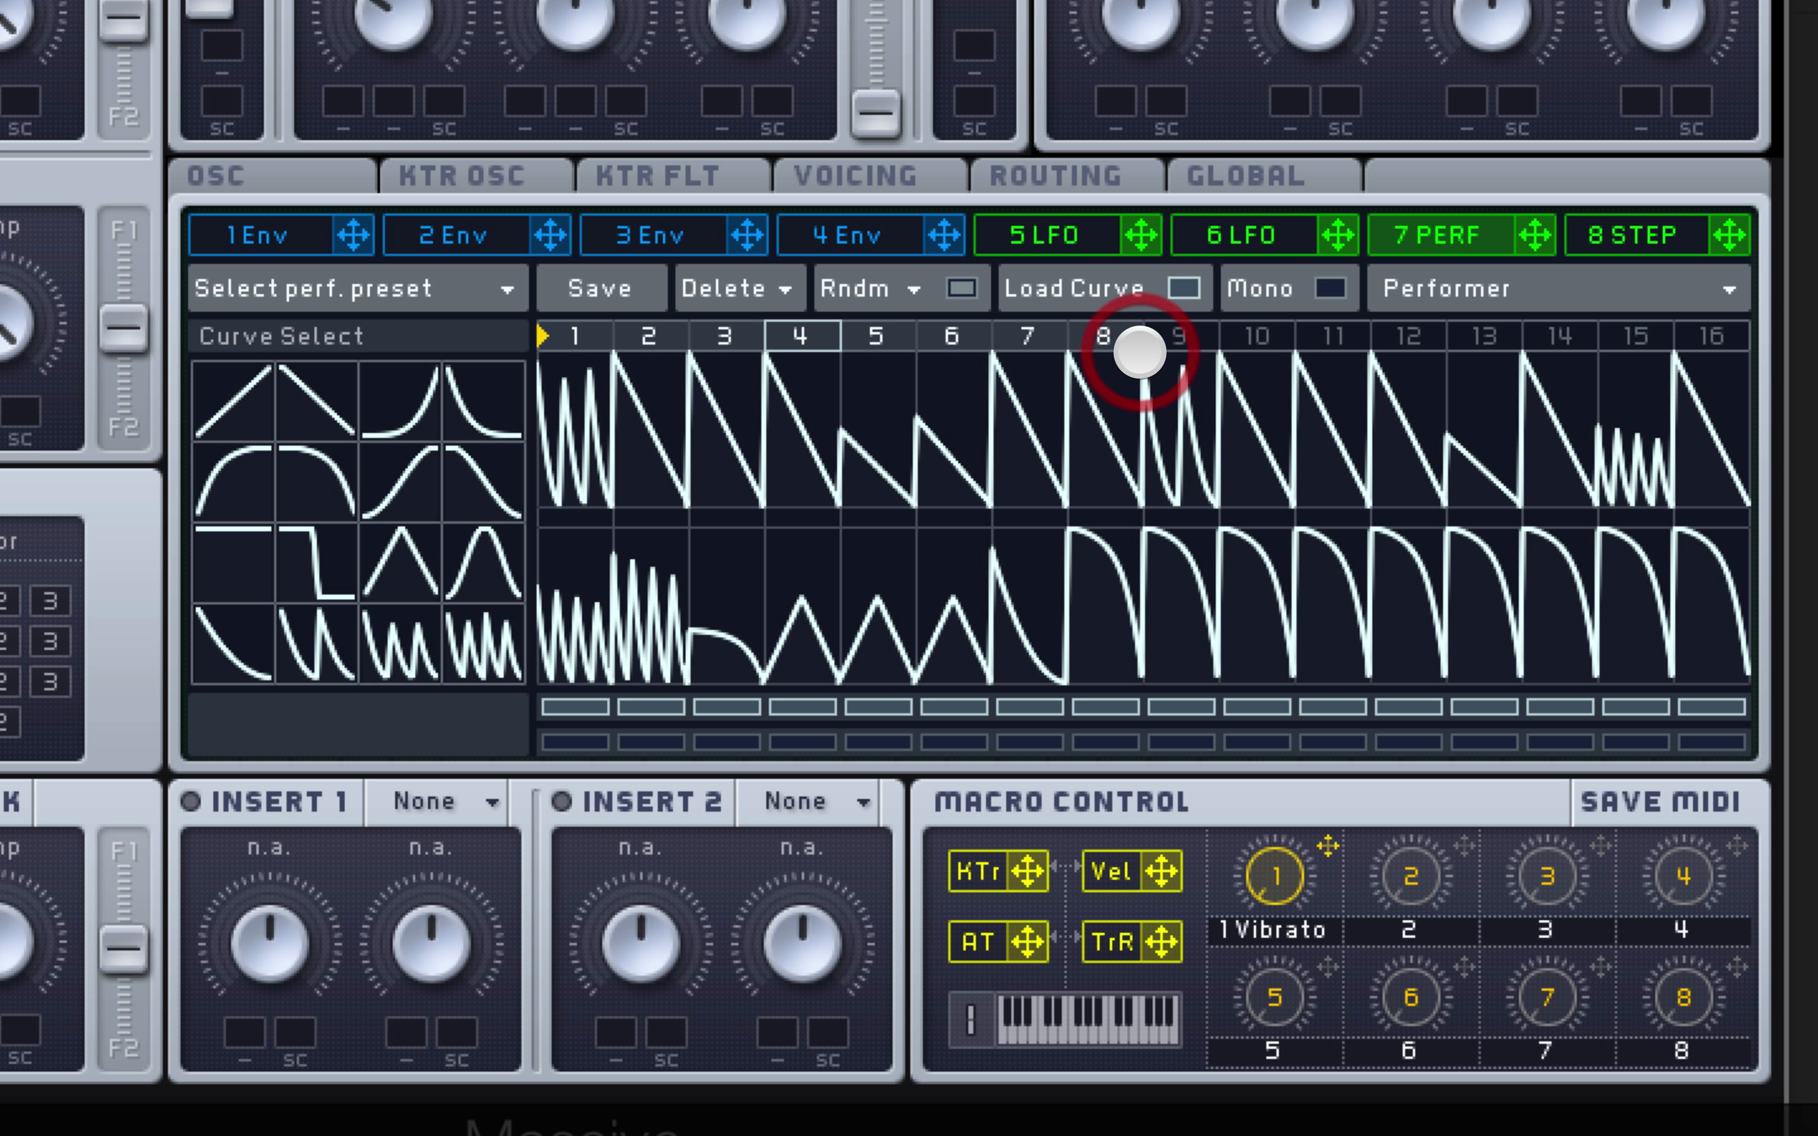
Crossfade the performer fully to the upper sequence and extend the sequence length to all 16 steps
{"action": "left_click", "coordinate": [1183, 289]}
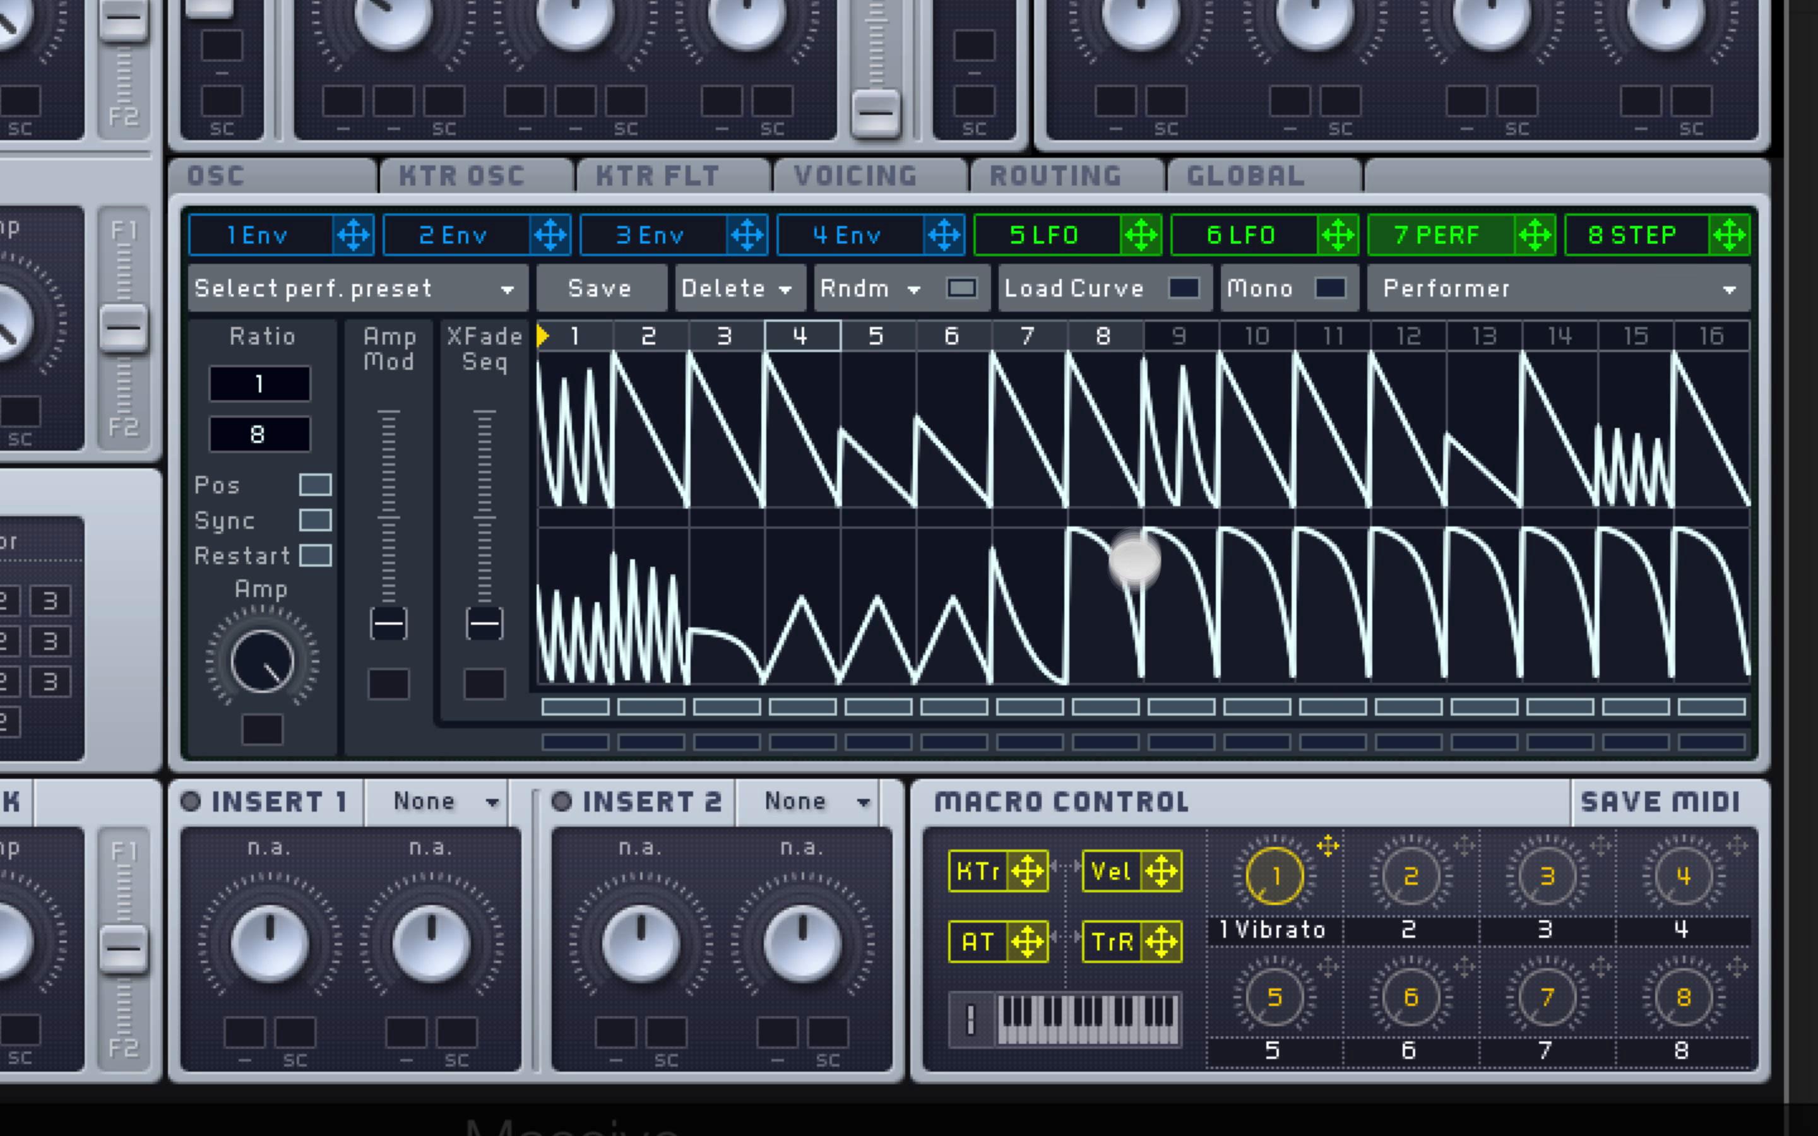
{"action": "left_click_drag", "start_coordinate": [493, 620], "coordinate": [487, 336]}
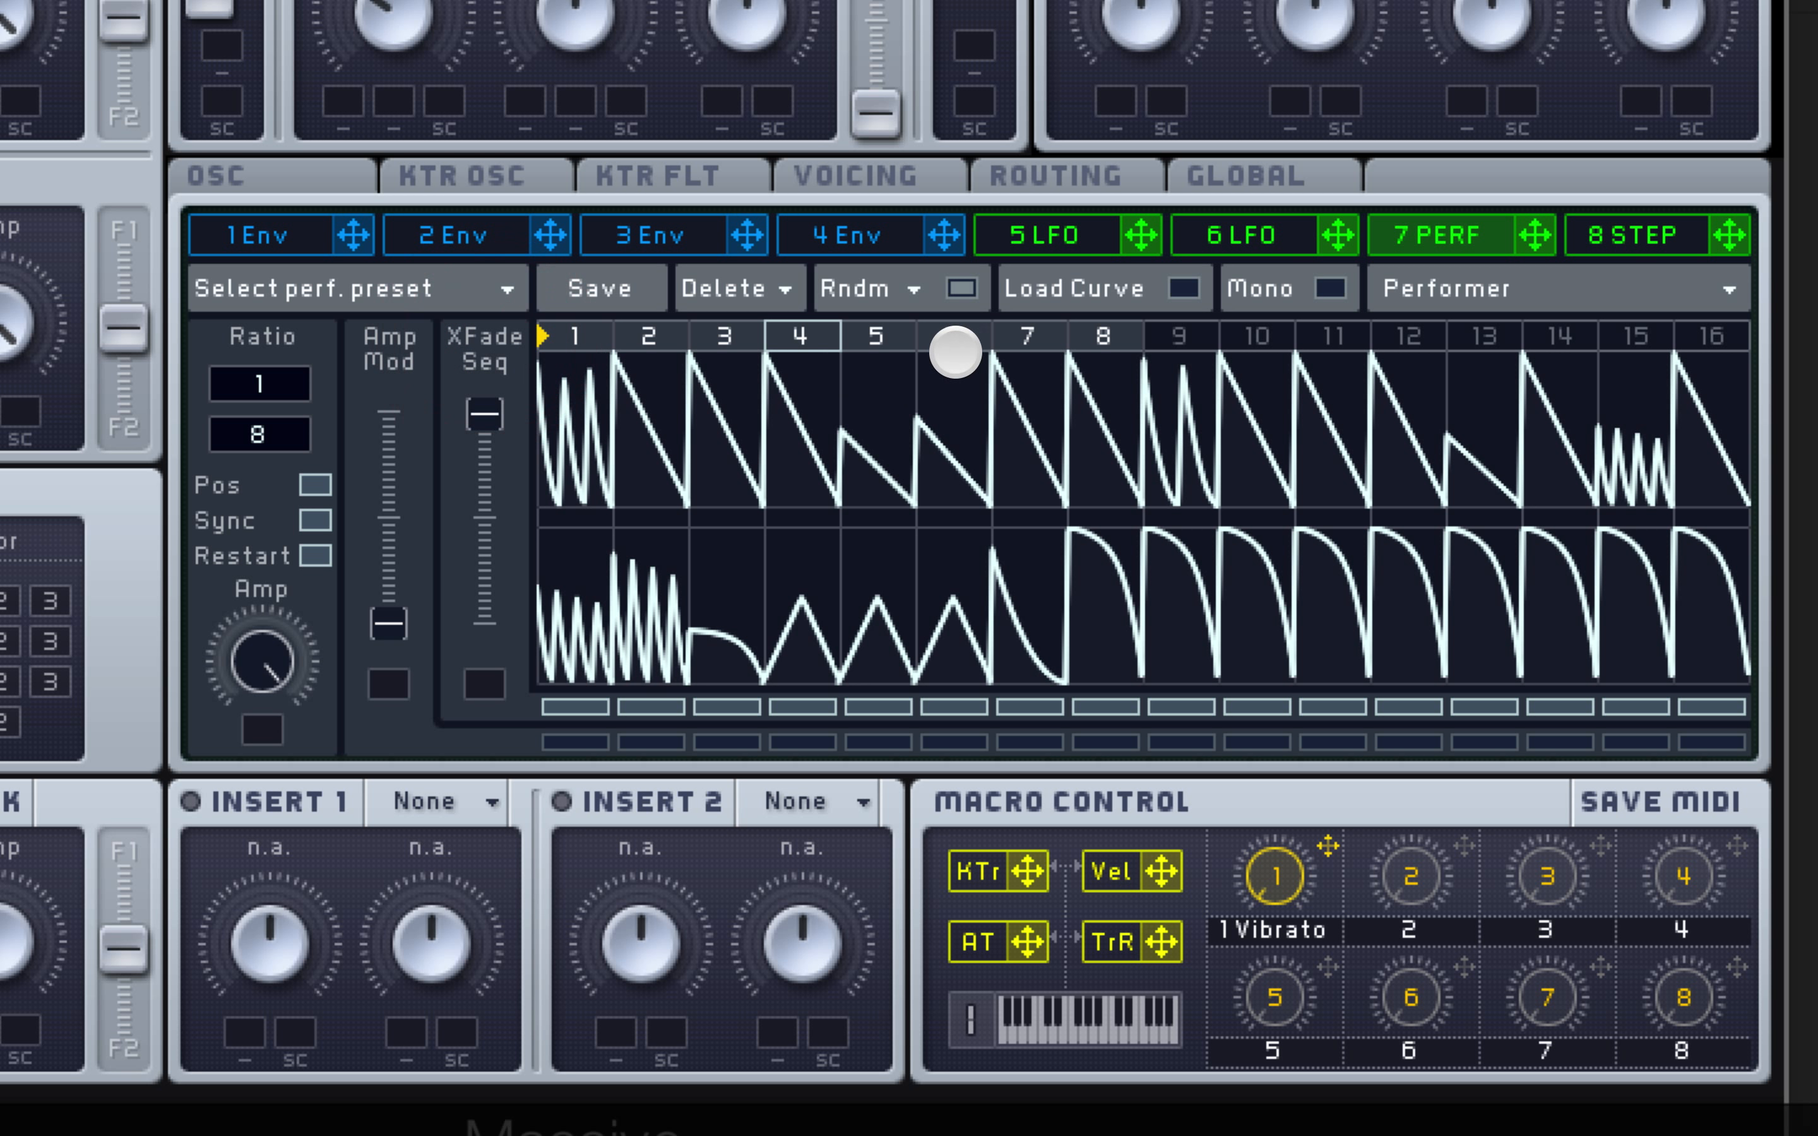
{"action": "left_click_drag", "start_coordinate": [1354, 327], "coordinate": [1711, 335]}
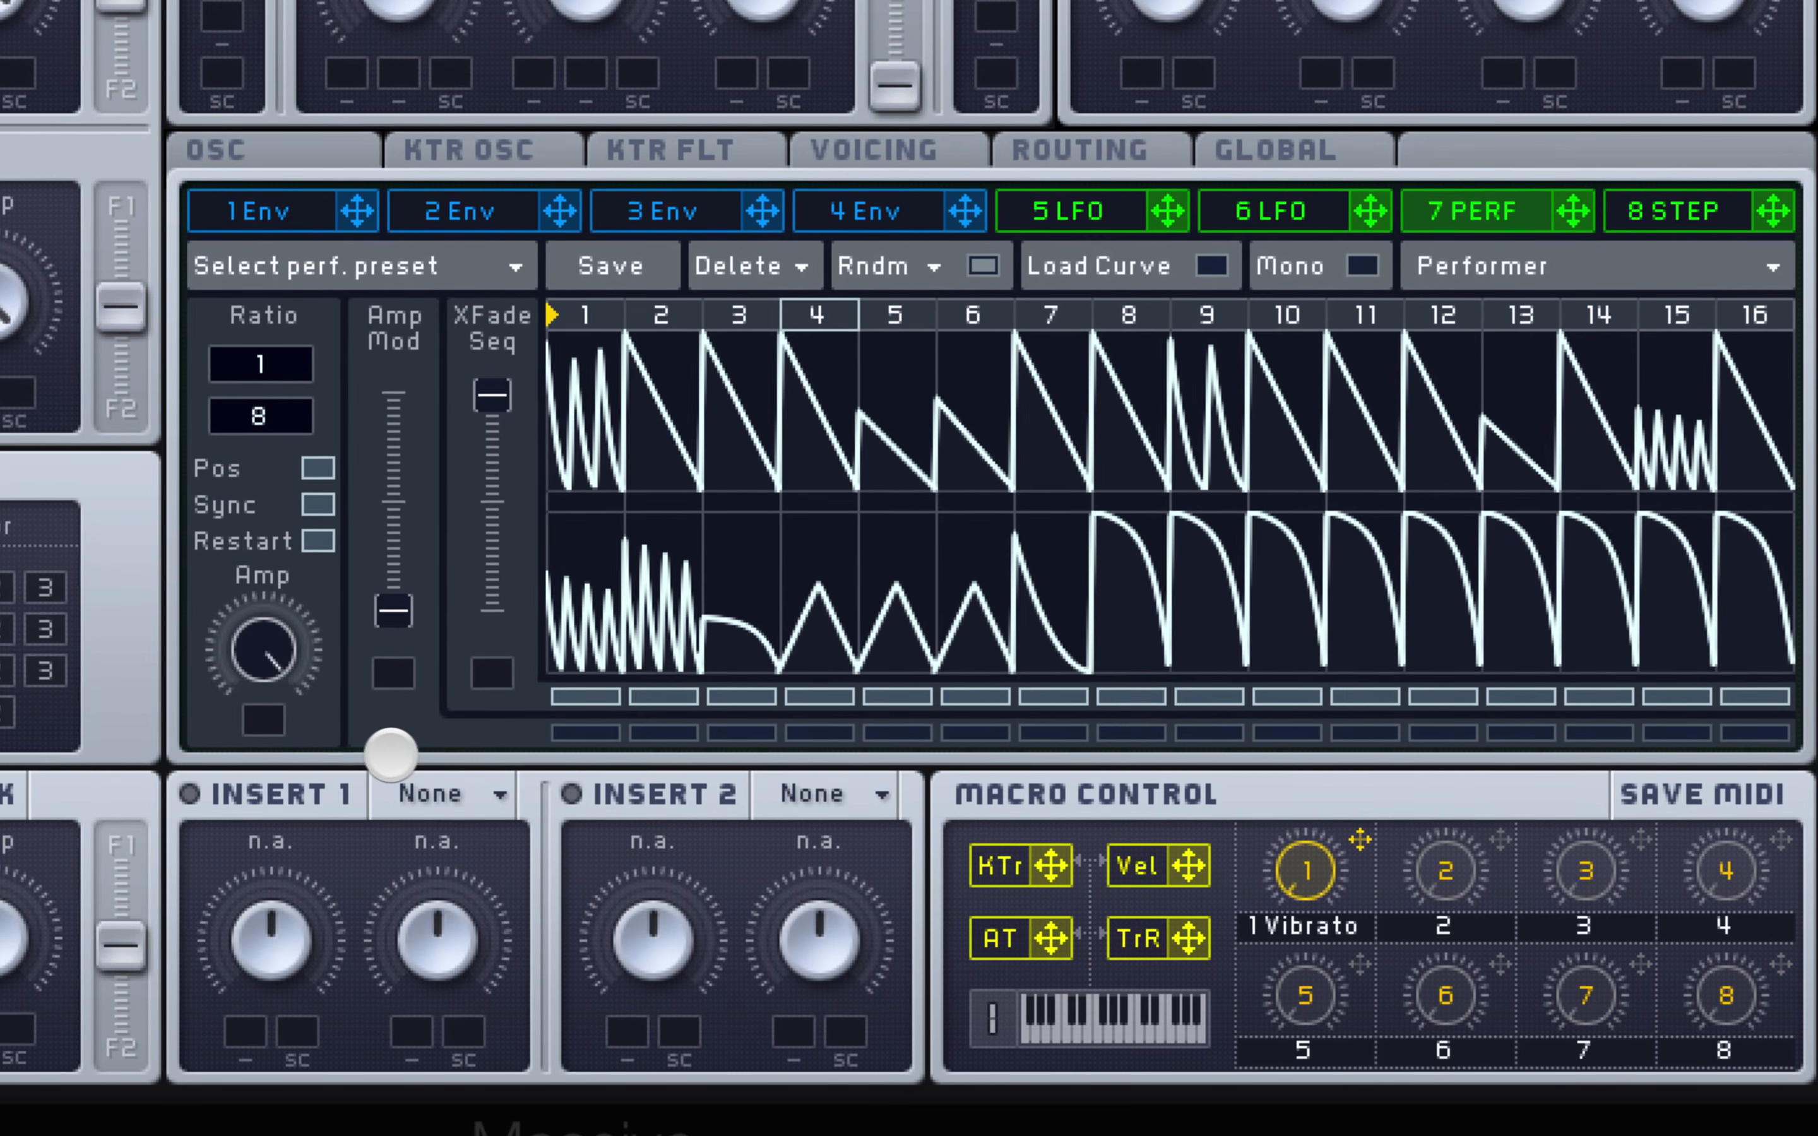
Enable Insert 1 and load the Parabolic Shaper effect into it
{"action": "left_click", "coordinate": [288, 799]}
{"action": "left_click", "coordinate": [481, 789]}
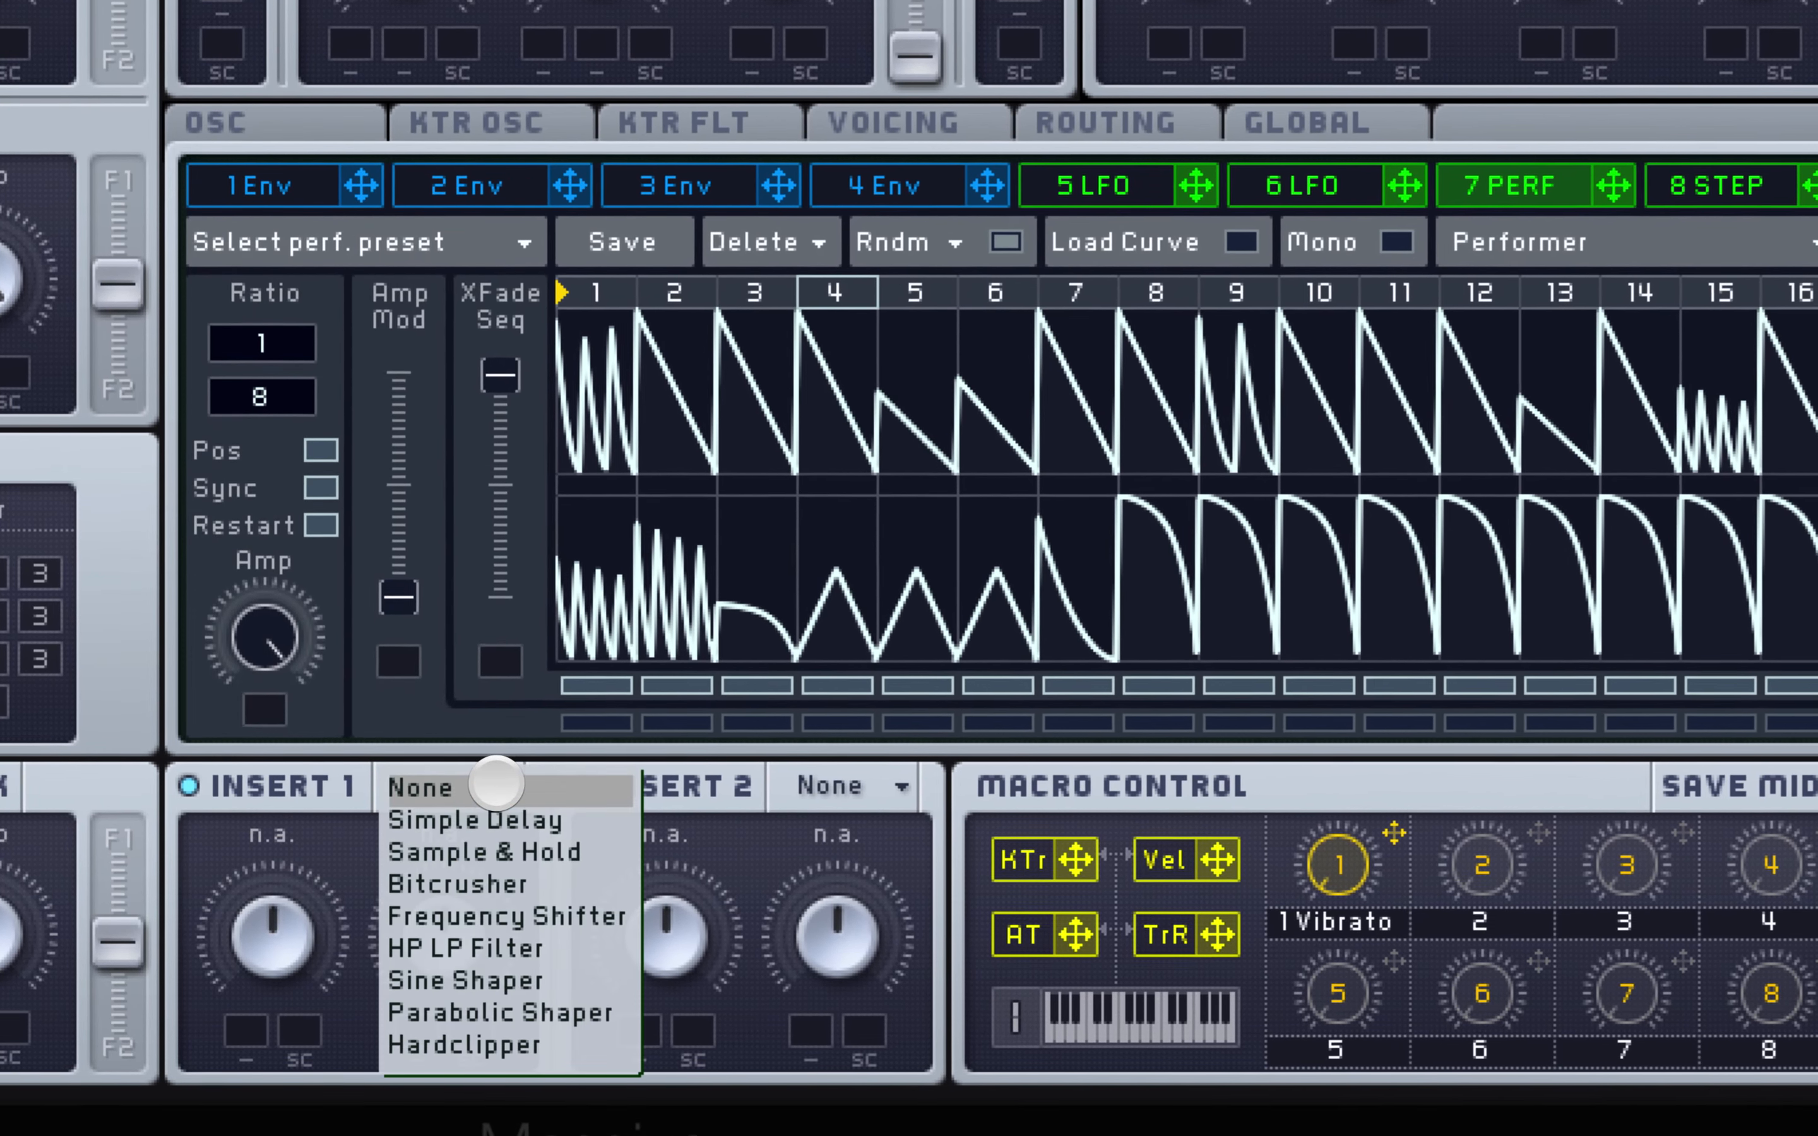
{"action": "left_click", "coordinate": [273, 789]}
{"action": "left_click", "coordinate": [412, 790]}
{"action": "left_click", "coordinate": [502, 1024]}
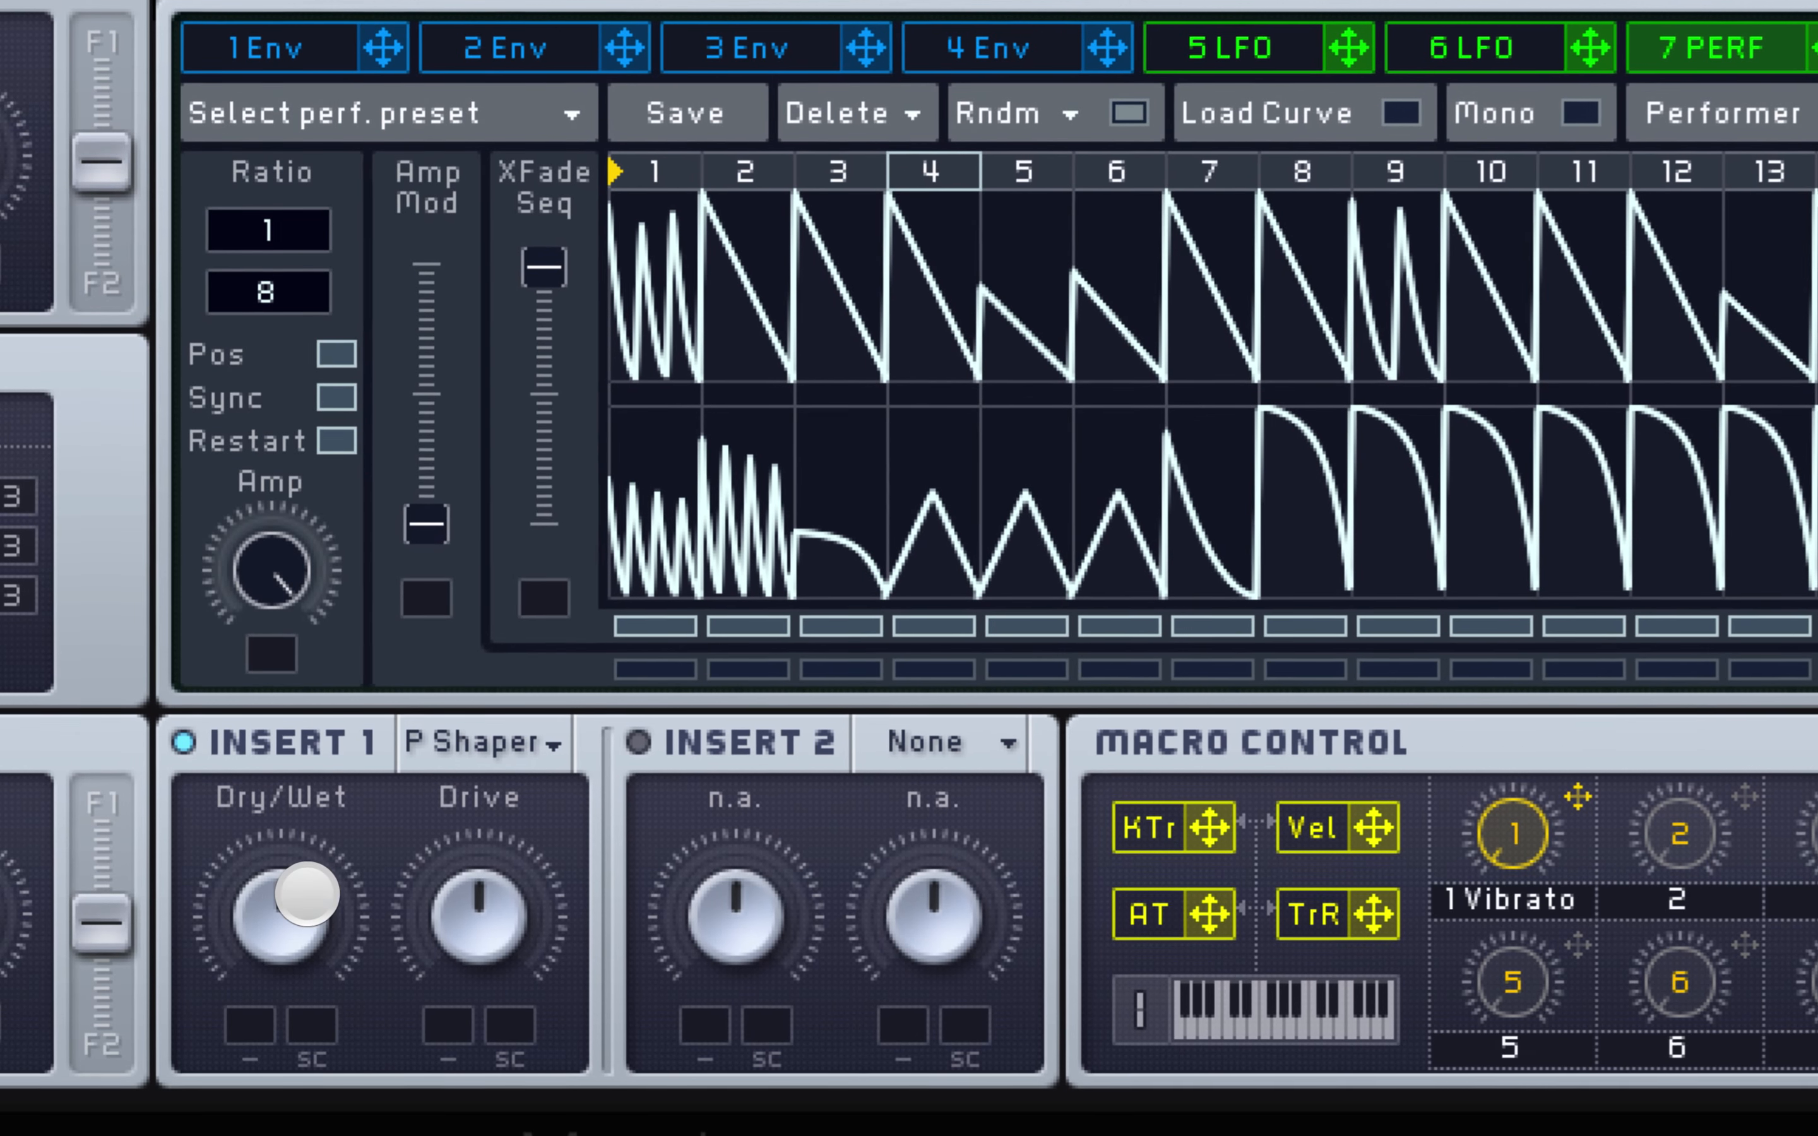
Set the Insert 1 Parabolic Shaper's Dry/Wet slightly below the midpoint and its Drive to a low amount
{"action": "left_click_drag", "start_coordinate": [299, 901], "coordinate": [302, 1097]}
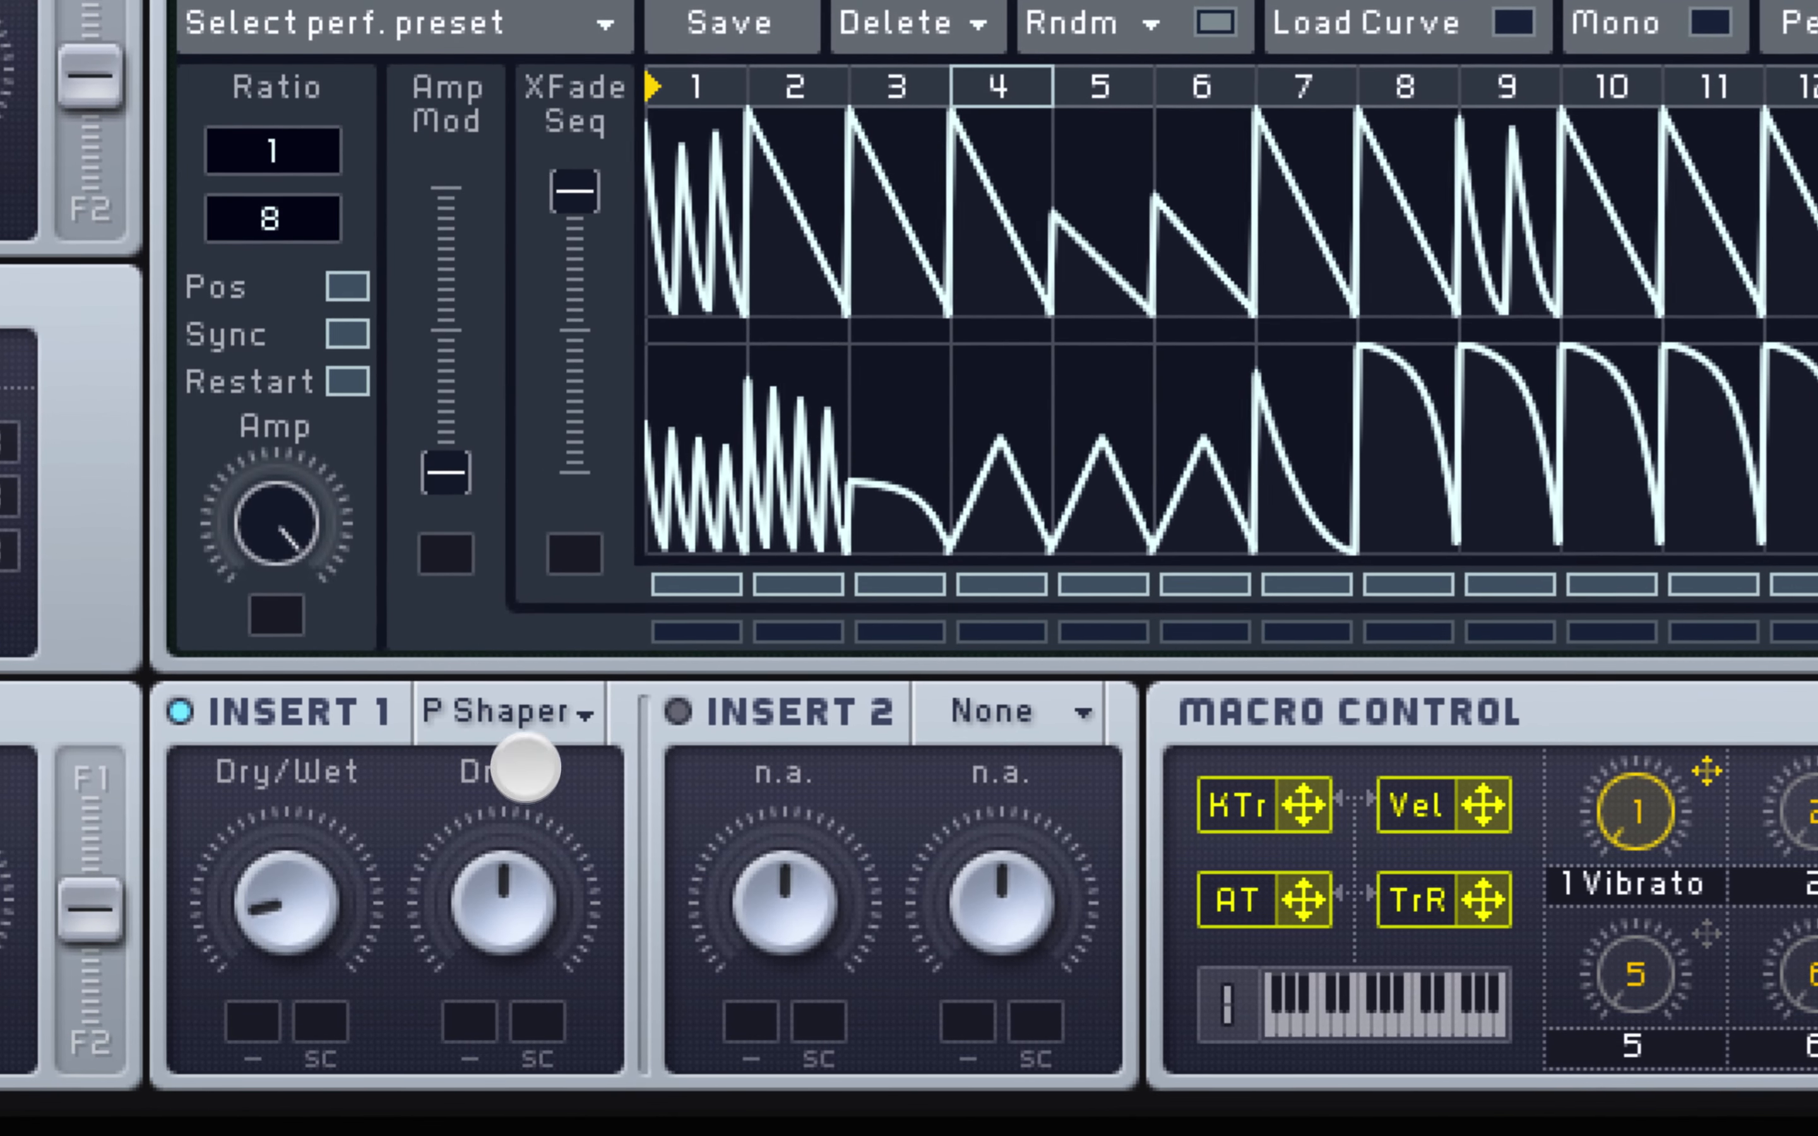
{"action": "left_click", "coordinate": [526, 723]}
{"action": "left_click", "coordinate": [364, 905]}
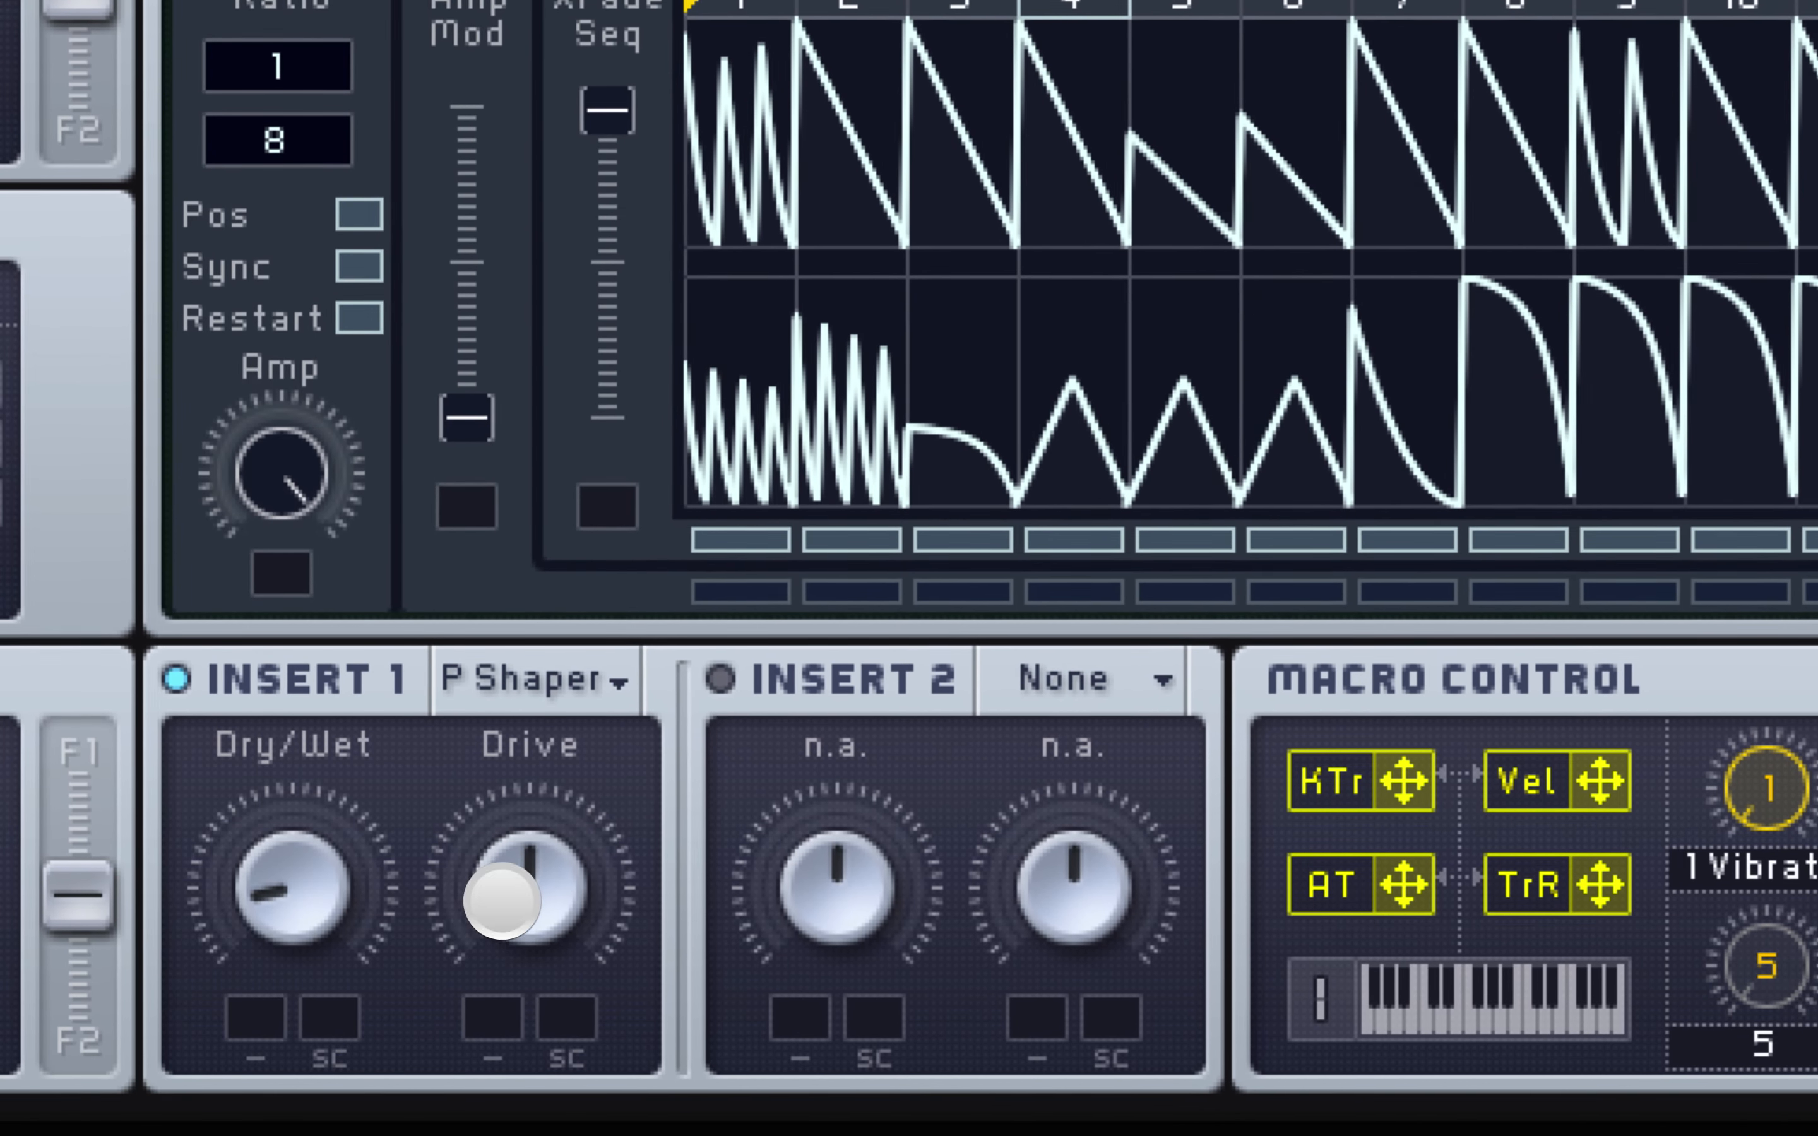
{"action": "left_click_drag", "start_coordinate": [501, 902], "coordinate": [499, 1072]}
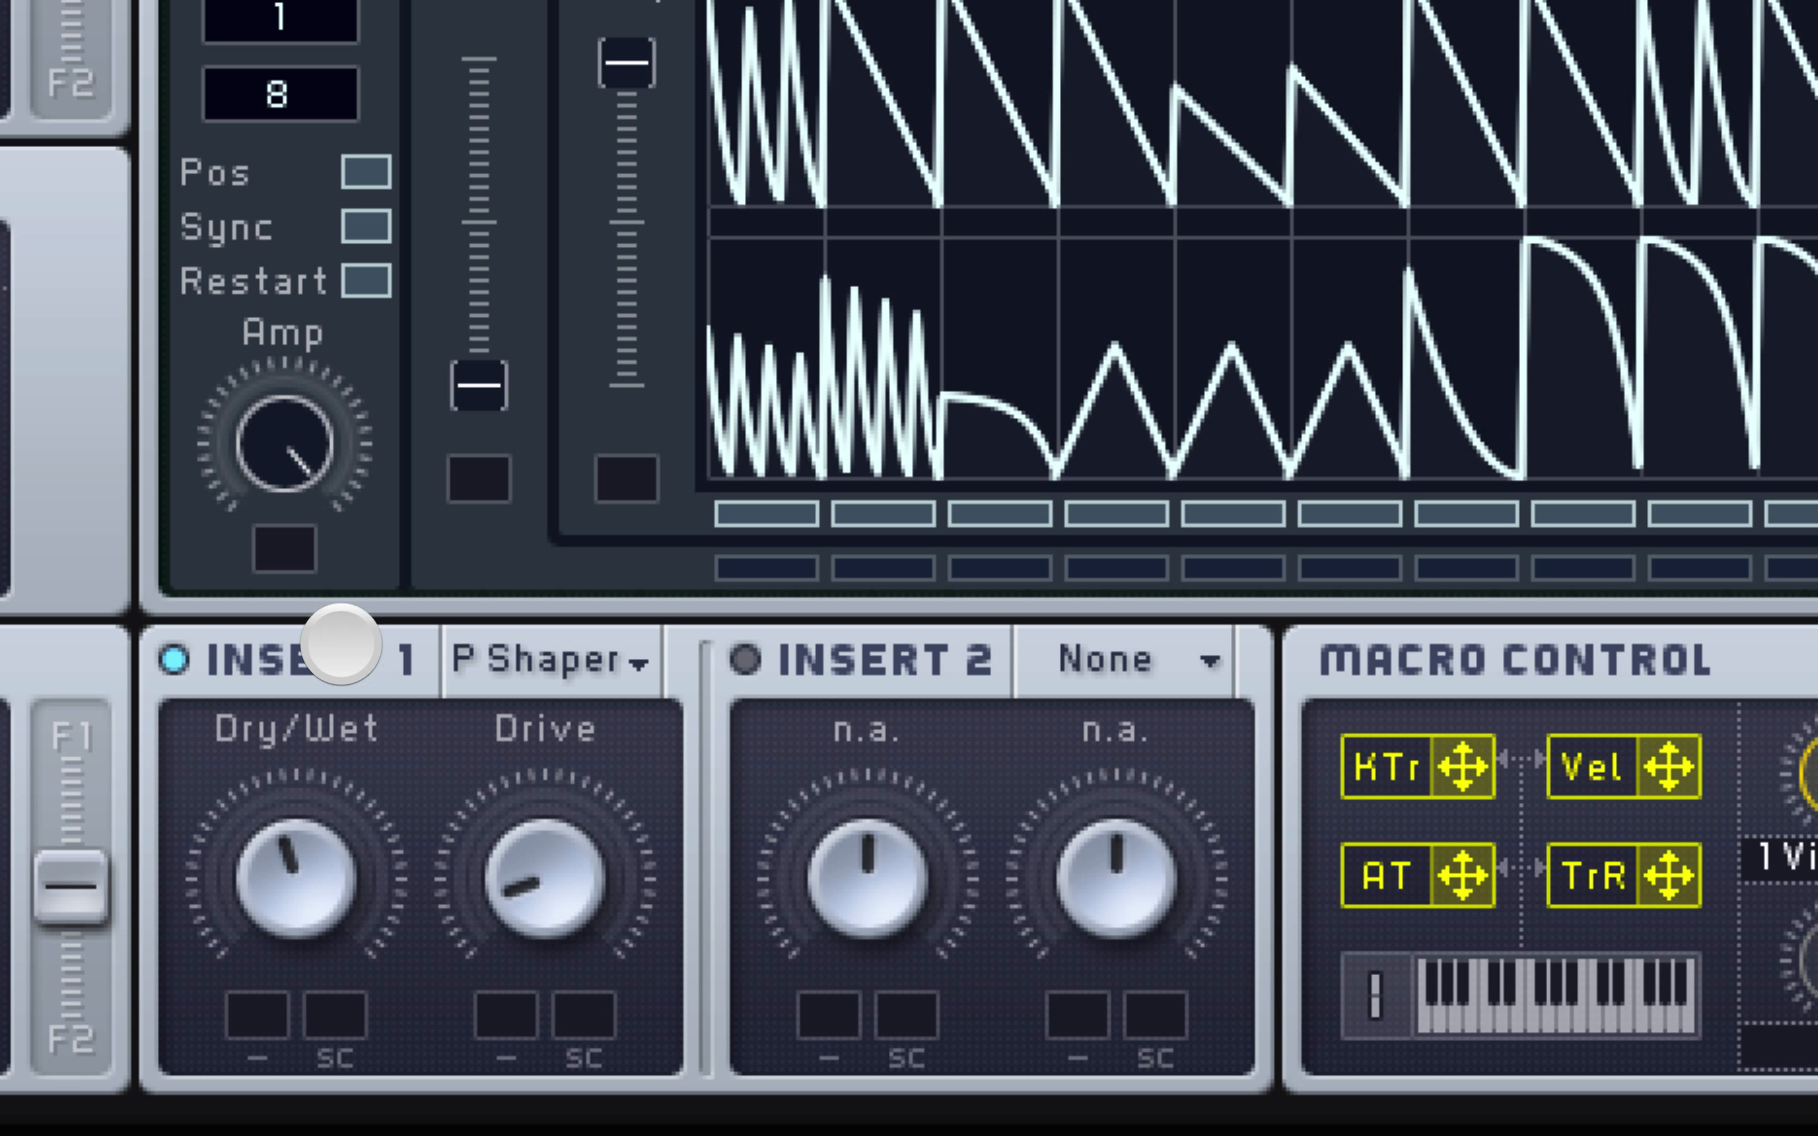
{"action": "left_click", "coordinate": [341, 644]}
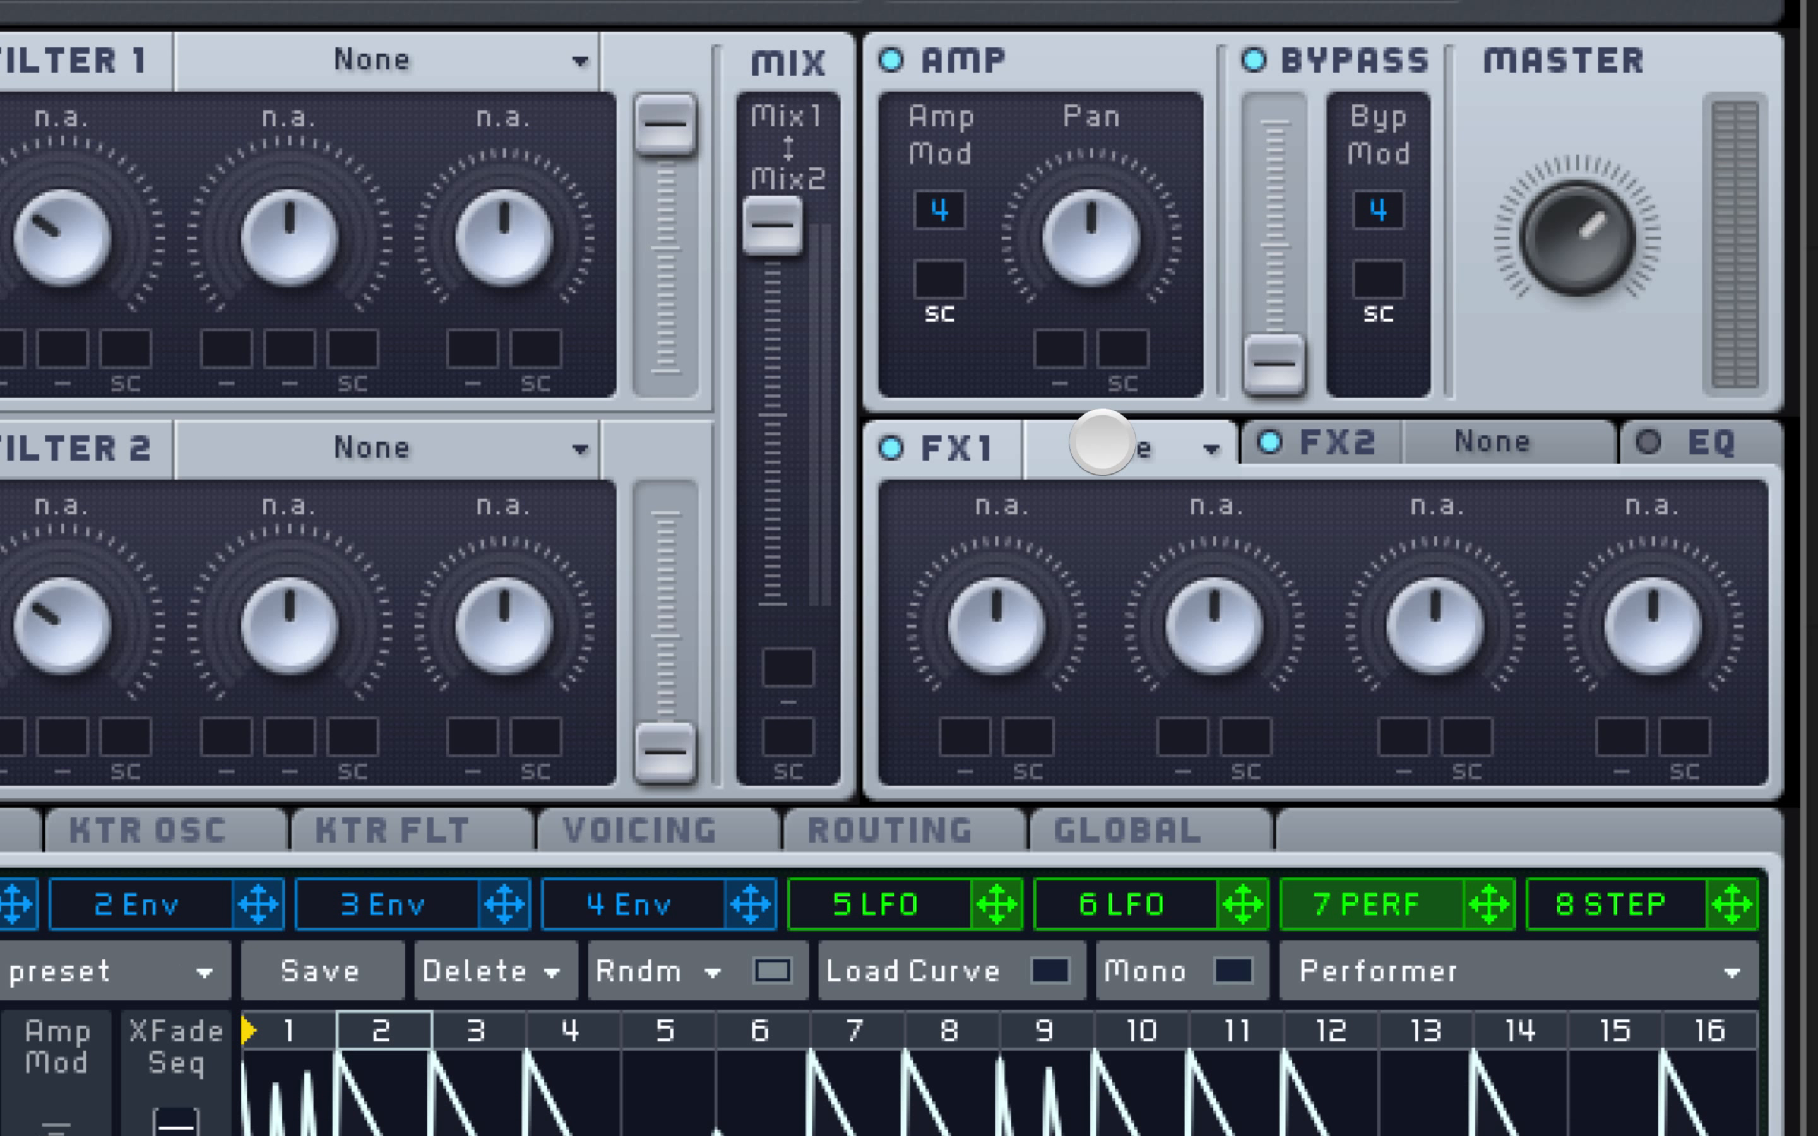
Load the Dimension Expander into FX1 and lower both its Dry/Wet and Size to roughly a fifth or less
{"action": "left_click", "coordinate": [1102, 441]}
{"action": "left_click", "coordinate": [1196, 978]}
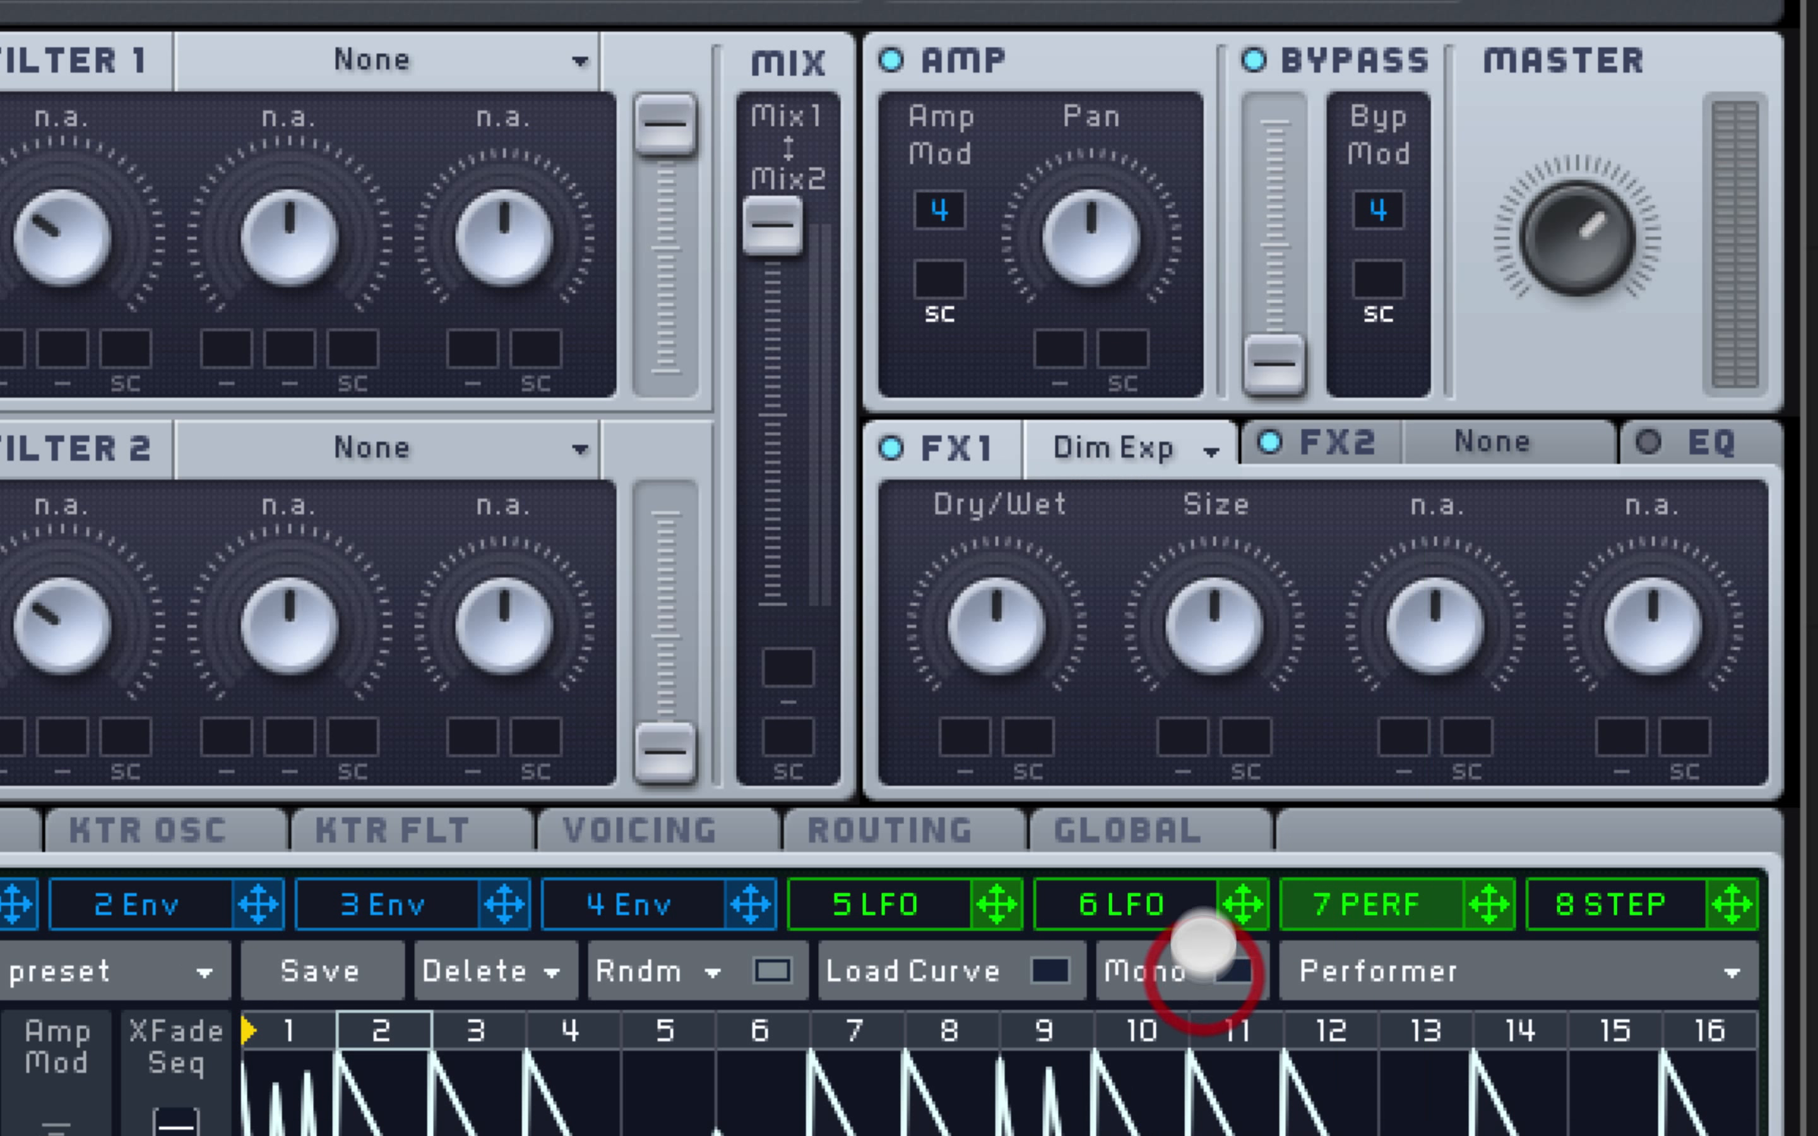
{"action": "left_click_drag", "start_coordinate": [1213, 656], "coordinate": [1216, 857]}
{"action": "left_click_drag", "start_coordinate": [1049, 615], "coordinate": [1046, 798]}
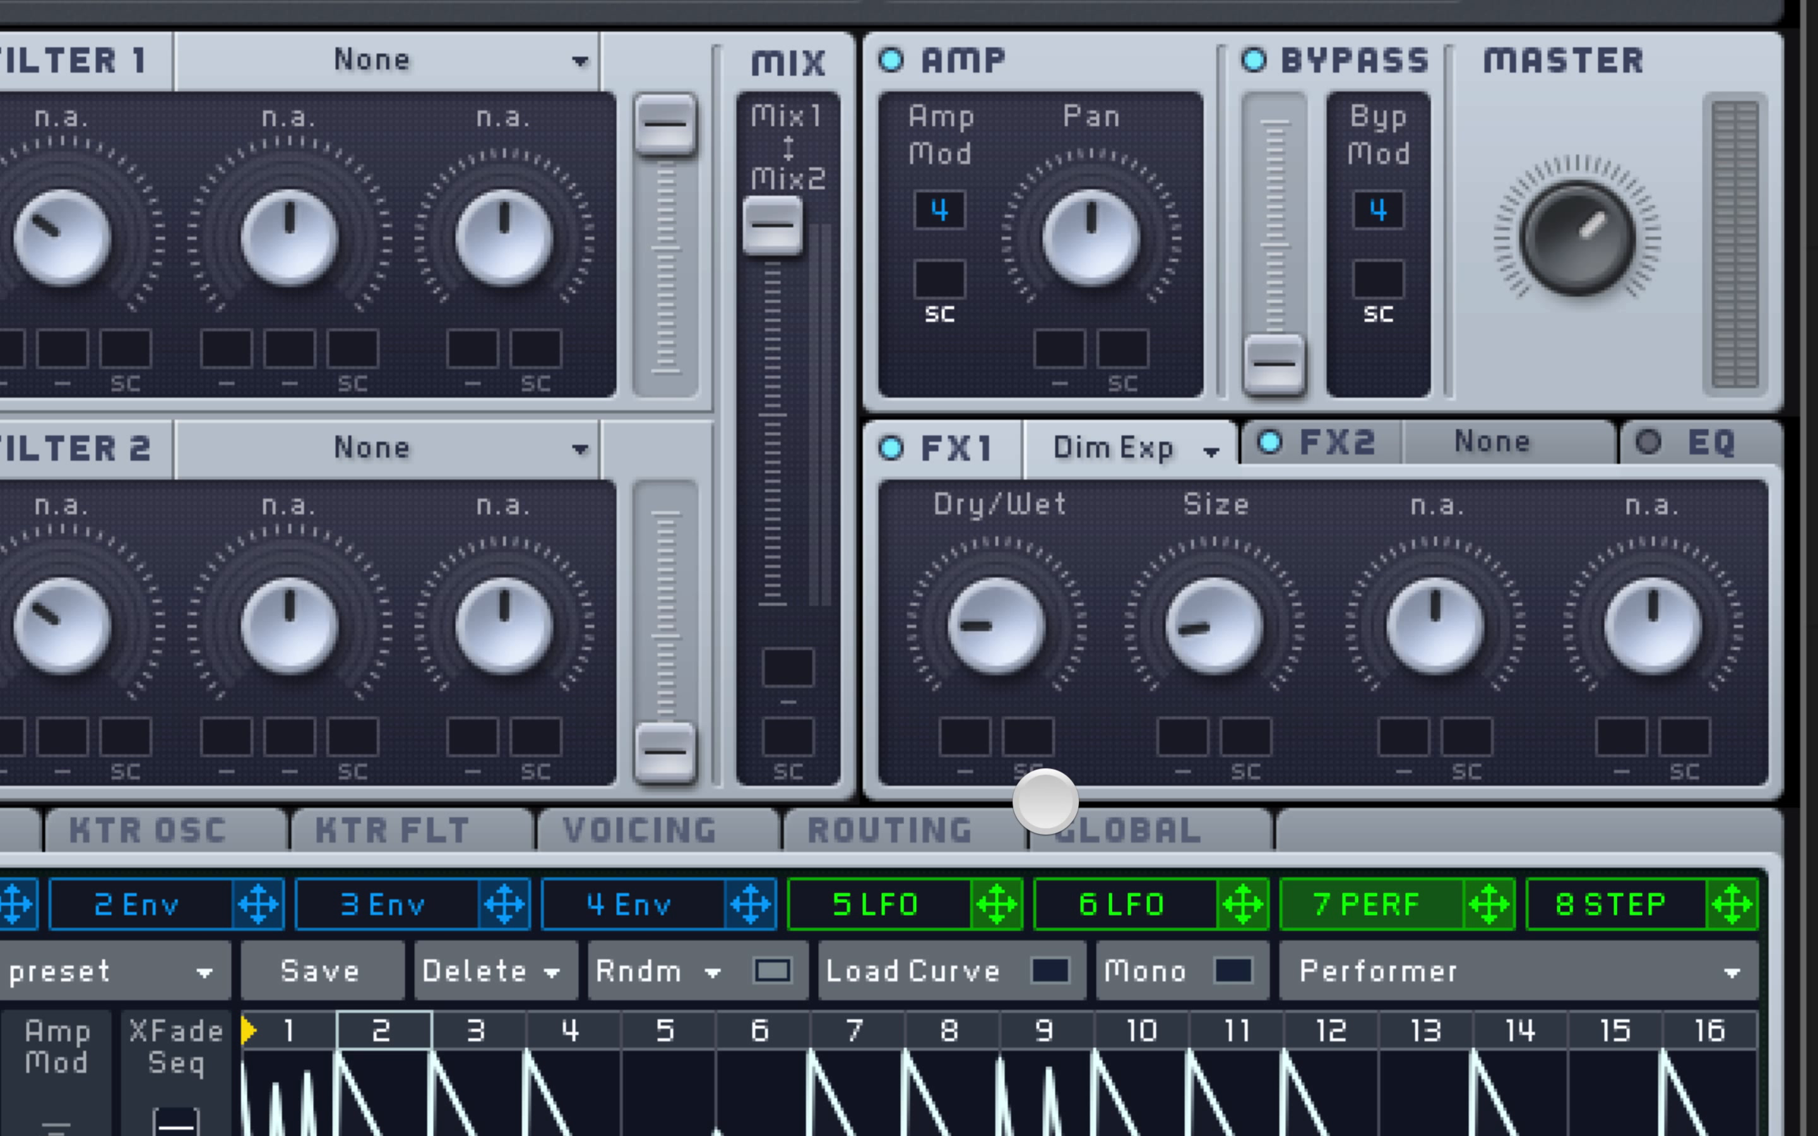
{"action": "left_click_drag", "start_coordinate": [1245, 599], "coordinate": [1244, 638]}
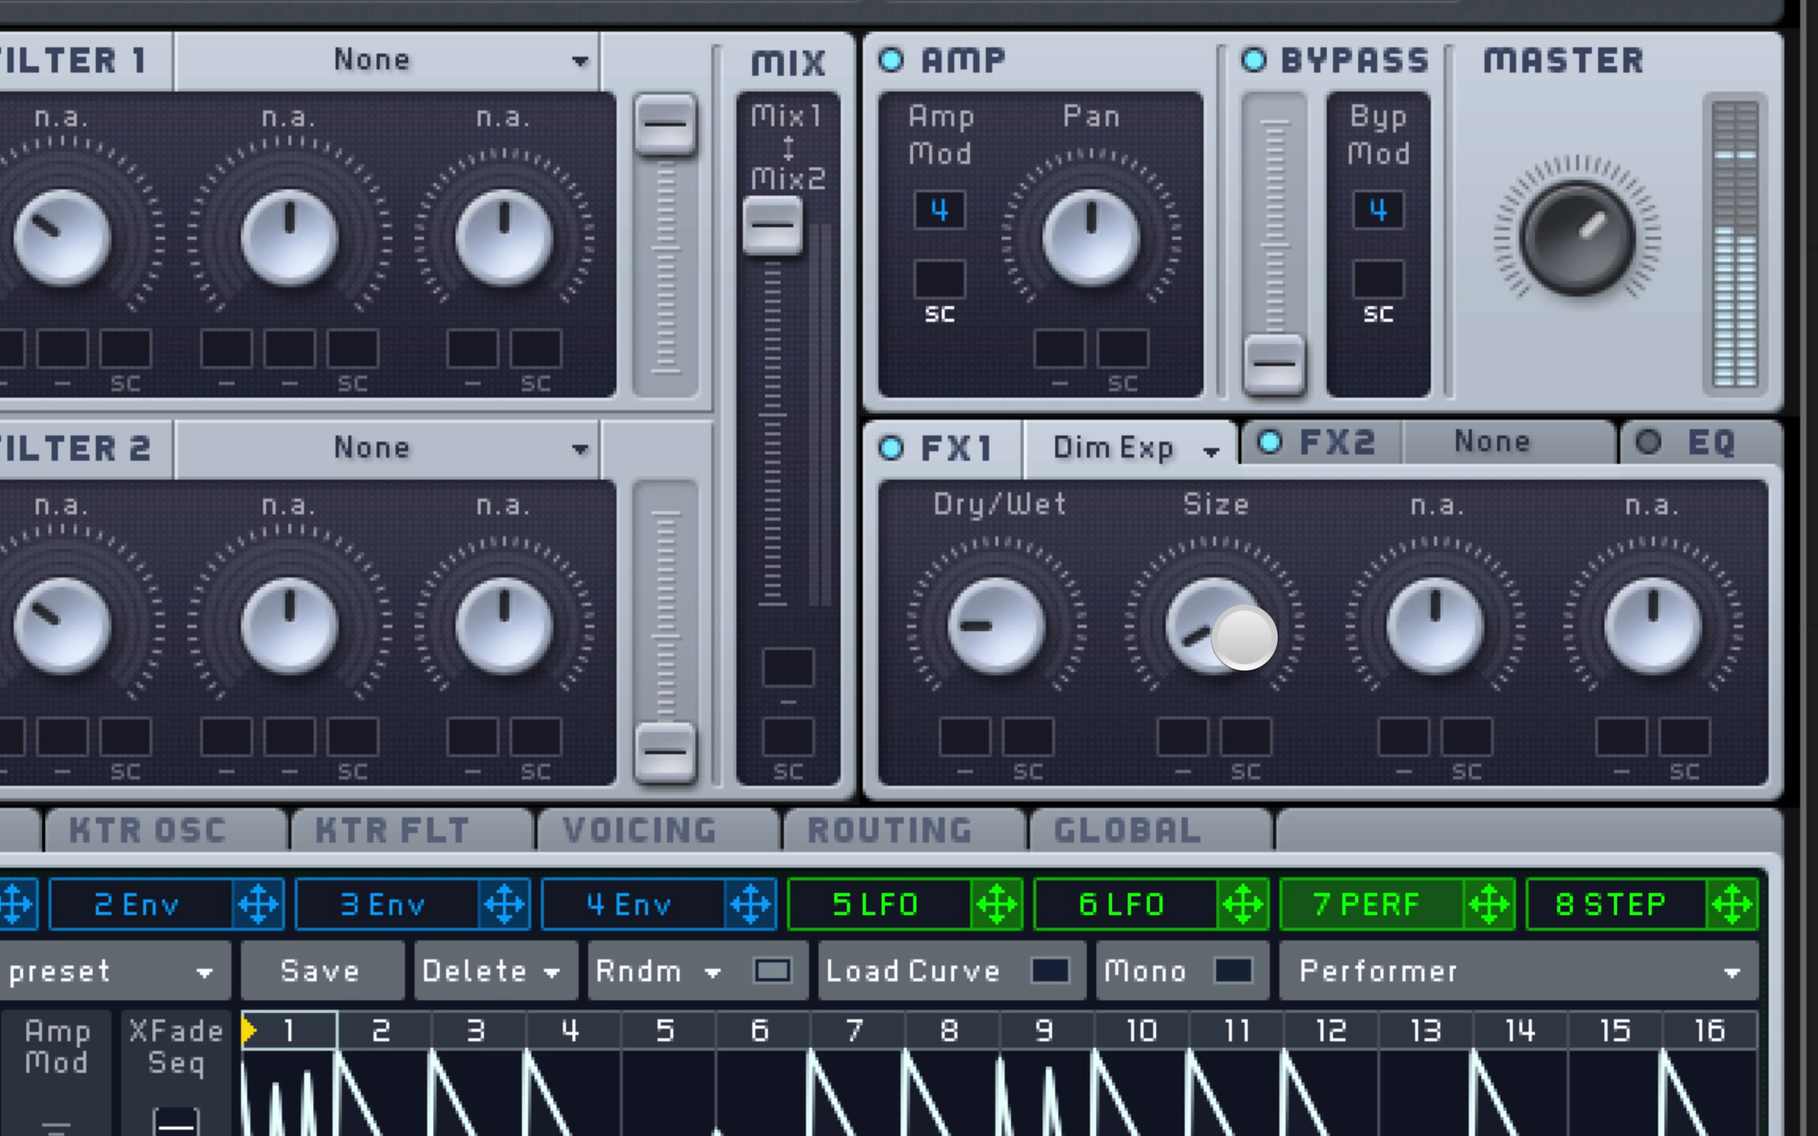
{"action": "left_click_drag", "start_coordinate": [1030, 600], "coordinate": [1030, 622]}
Load the Chorus effect into FX2 and reduce its Dry/Wet to a low amount
{"action": "left_click", "coordinate": [1338, 449]}
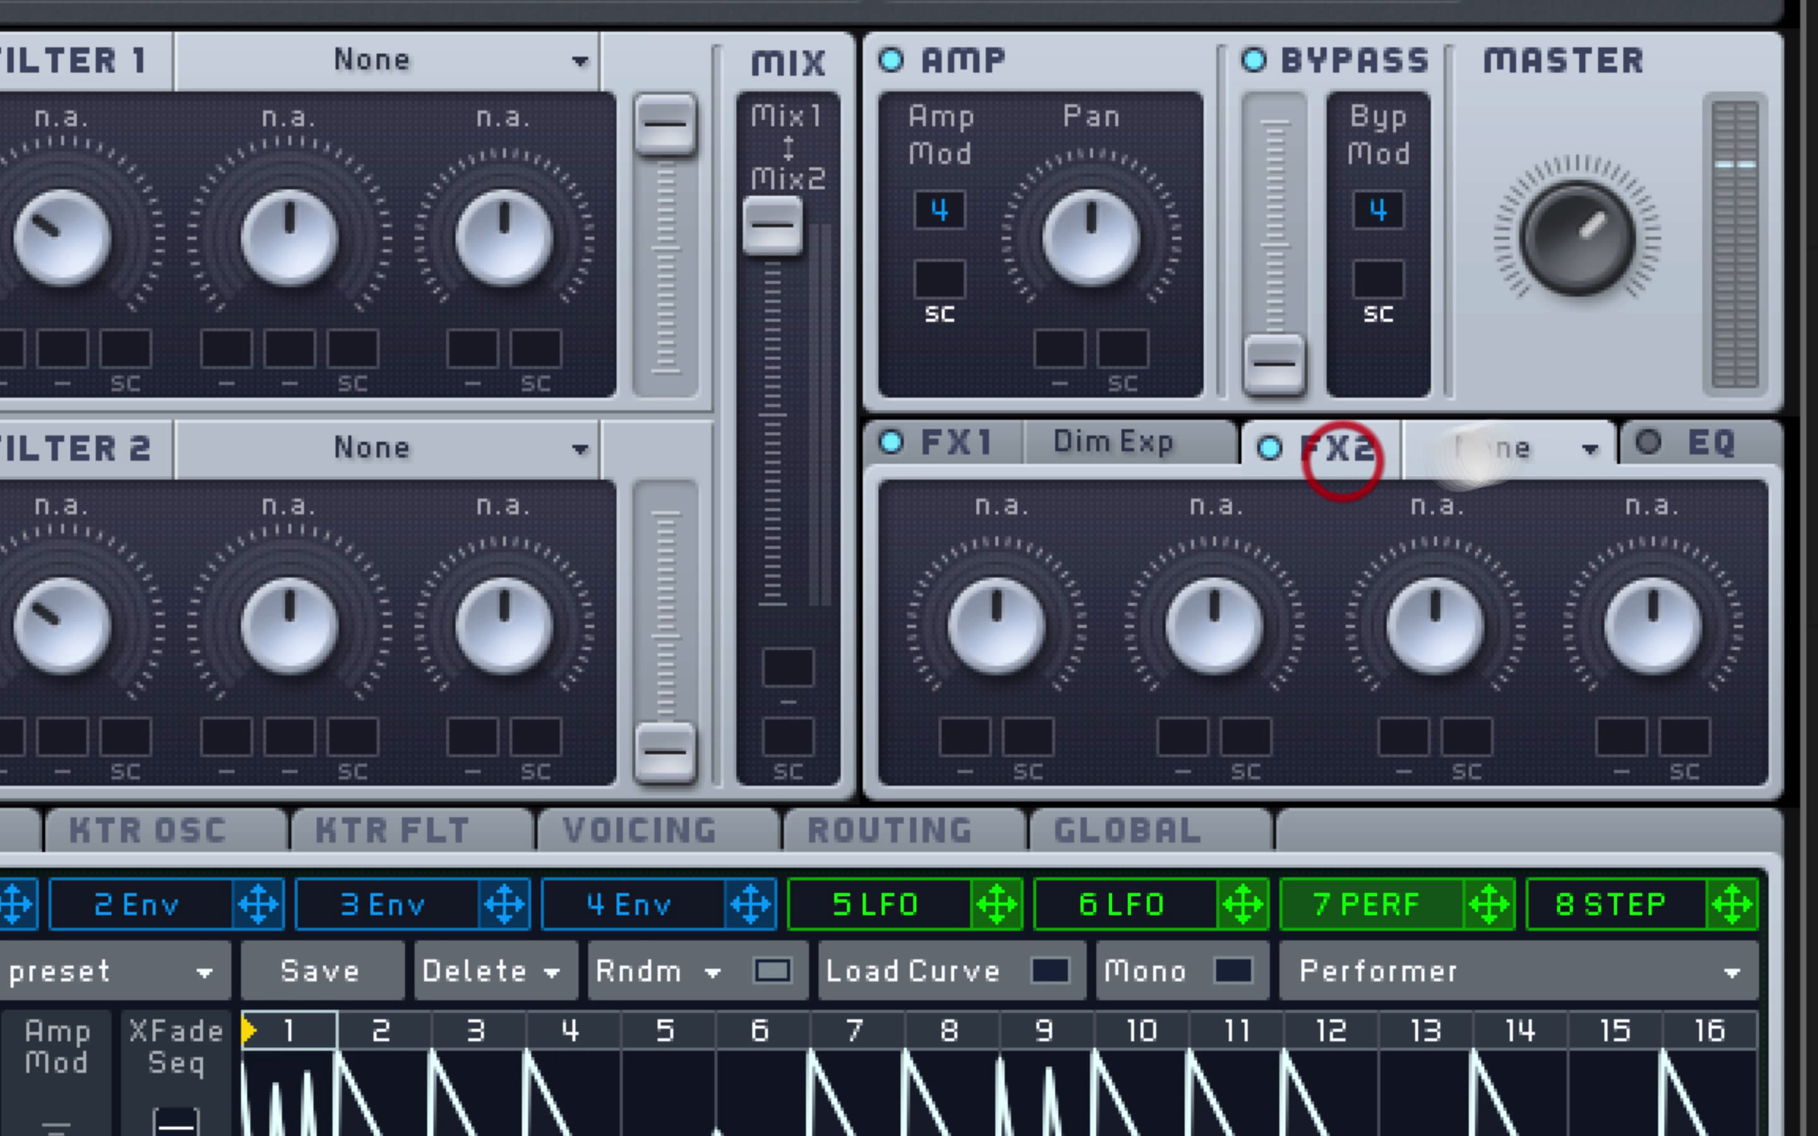
{"action": "left_click", "coordinate": [1529, 445]}
{"action": "left_click", "coordinate": [1572, 696]}
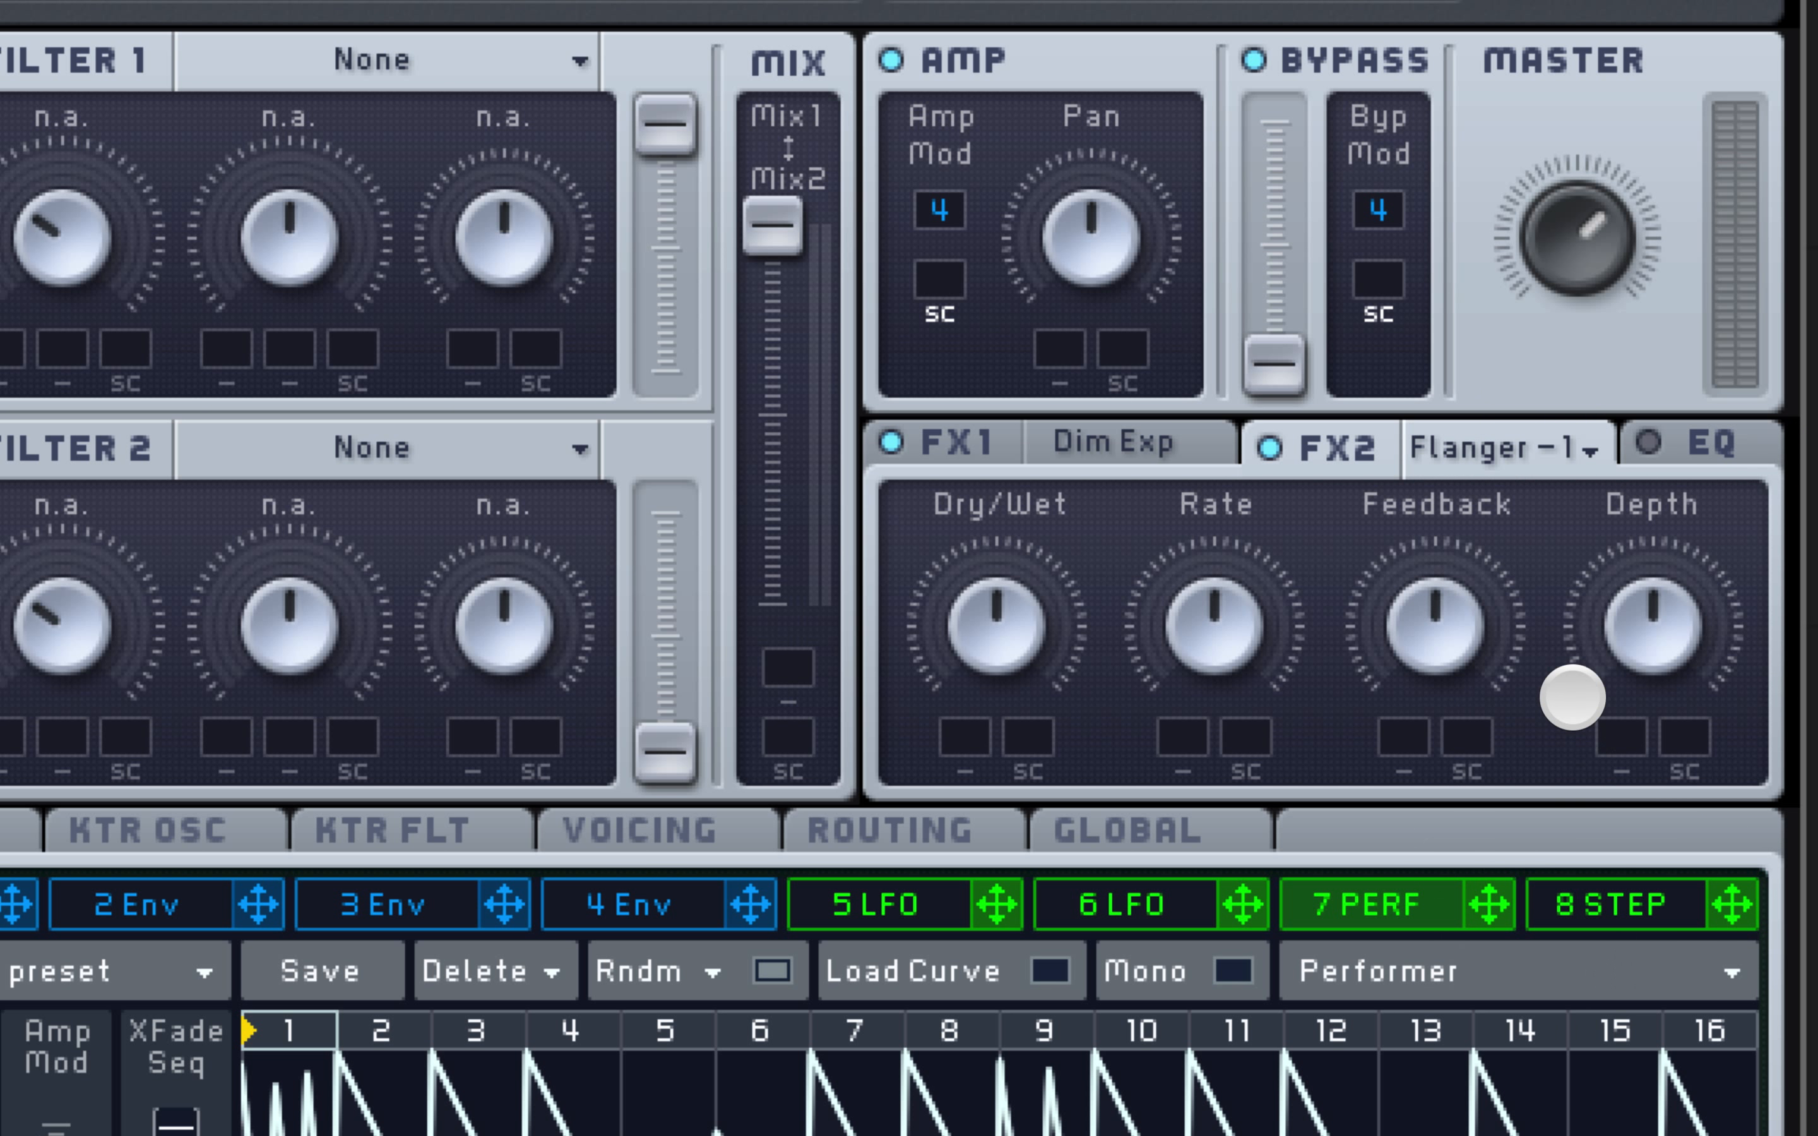
{"action": "left_click", "coordinate": [1473, 446]}
{"action": "left_click", "coordinate": [1473, 715]}
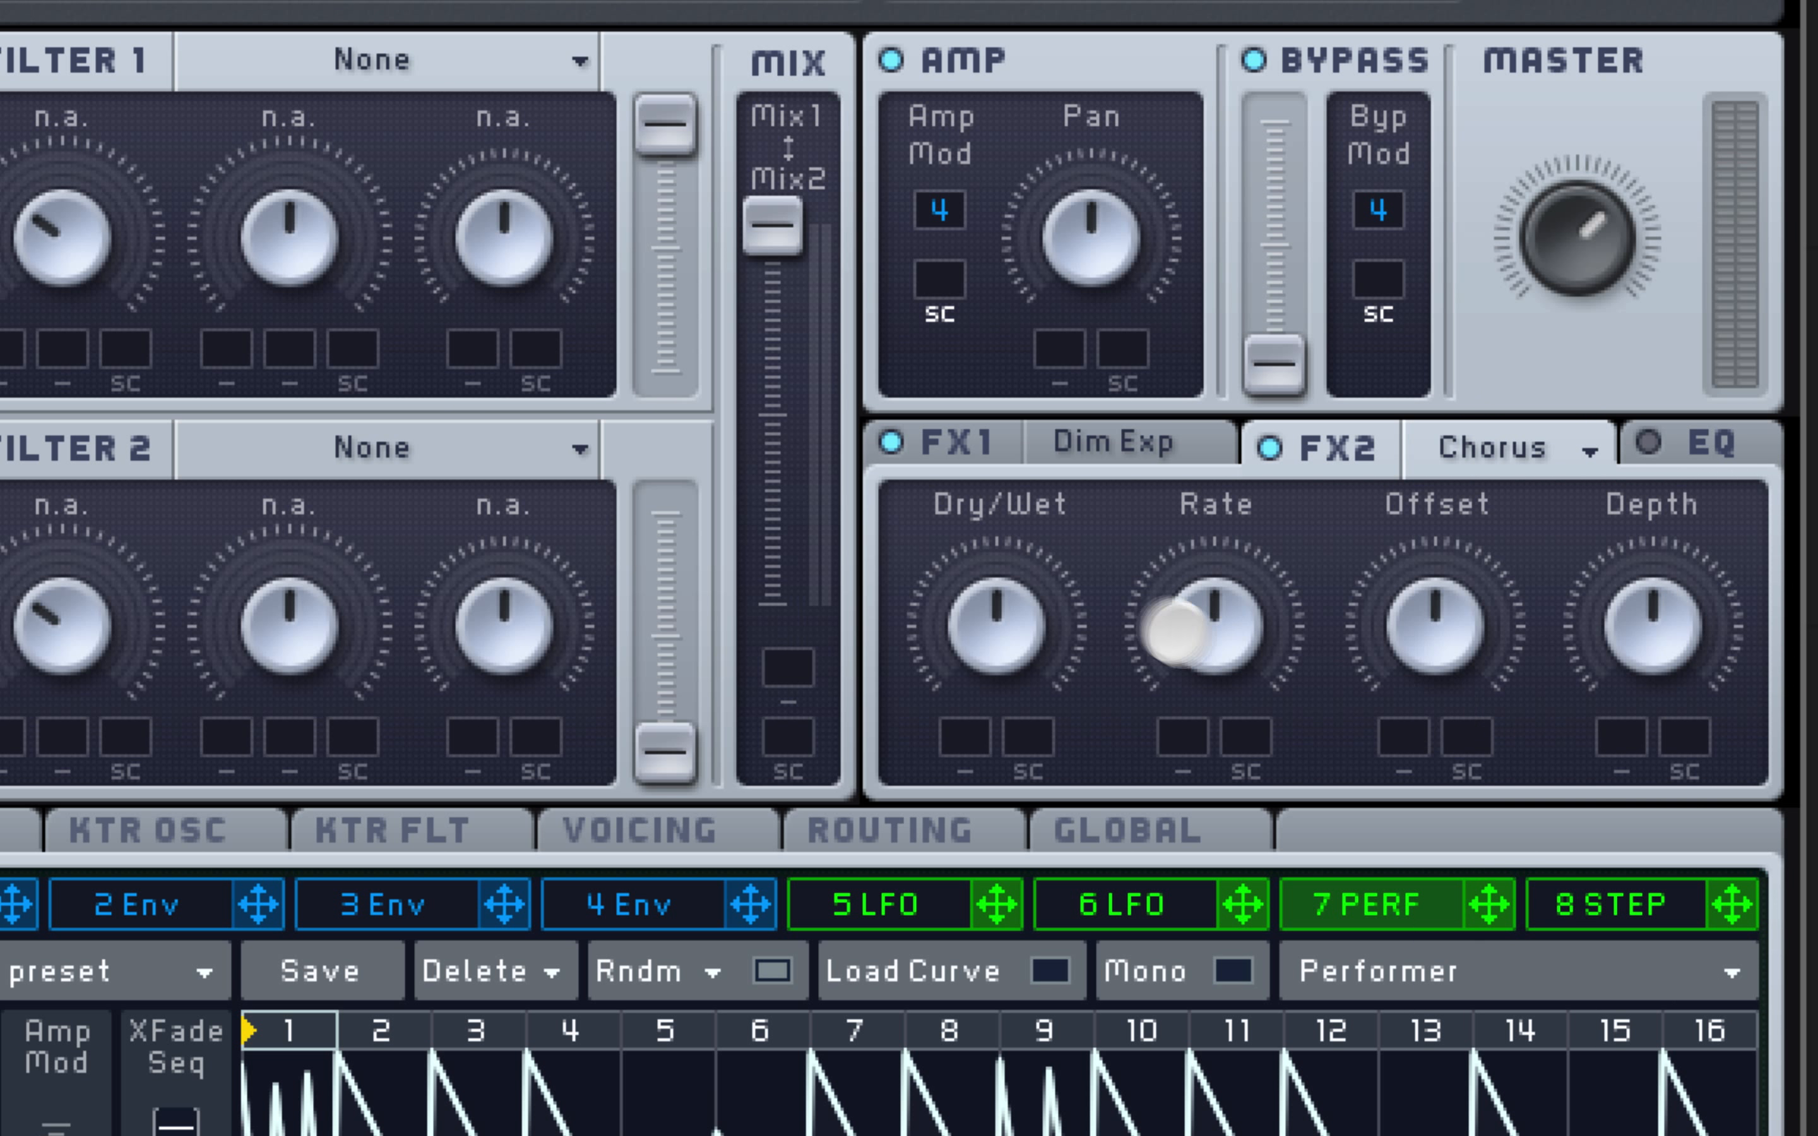
{"action": "left_click_drag", "start_coordinate": [994, 620], "coordinate": [1007, 861]}
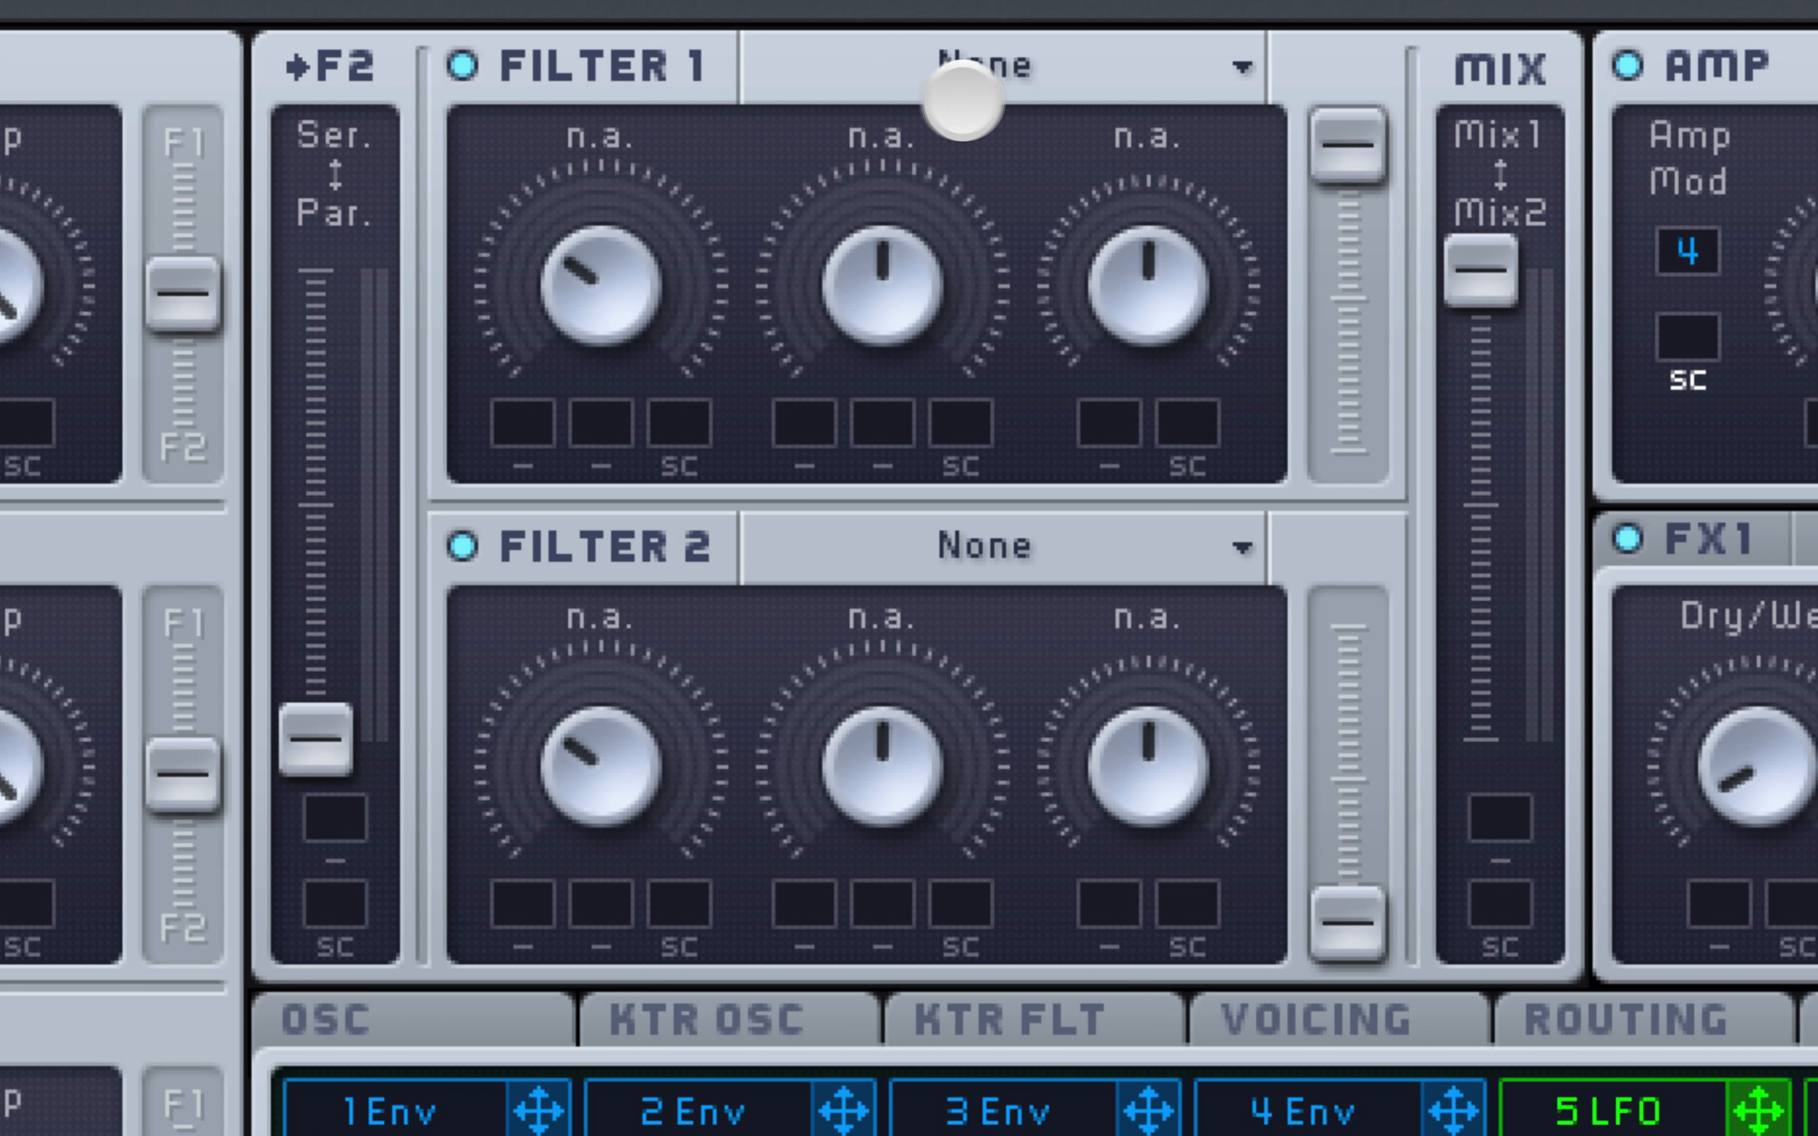
Set Filter 1 to Highpass 4 with Cutoff slightly below the midpoint and Resonance at about a third
{"action": "left_click", "coordinate": [833, 86]}
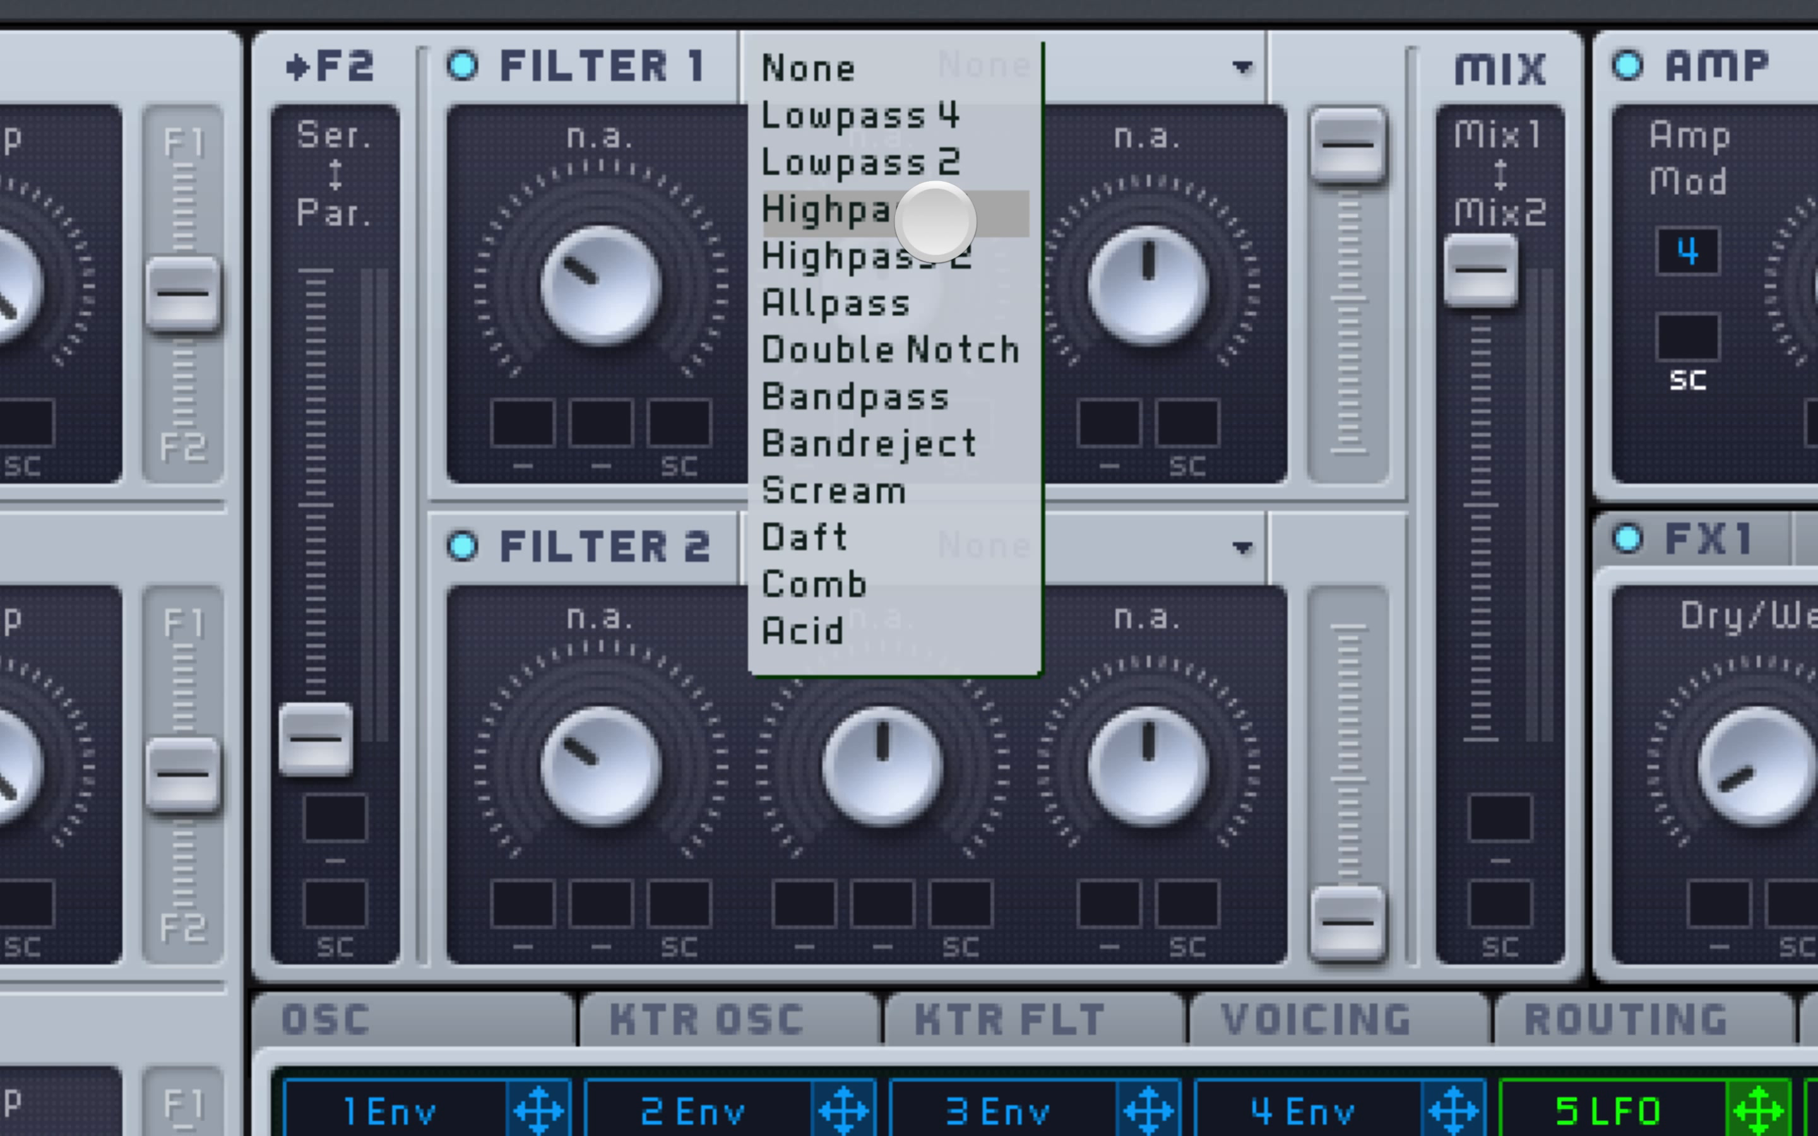
{"action": "left_click", "coordinate": [936, 220]}
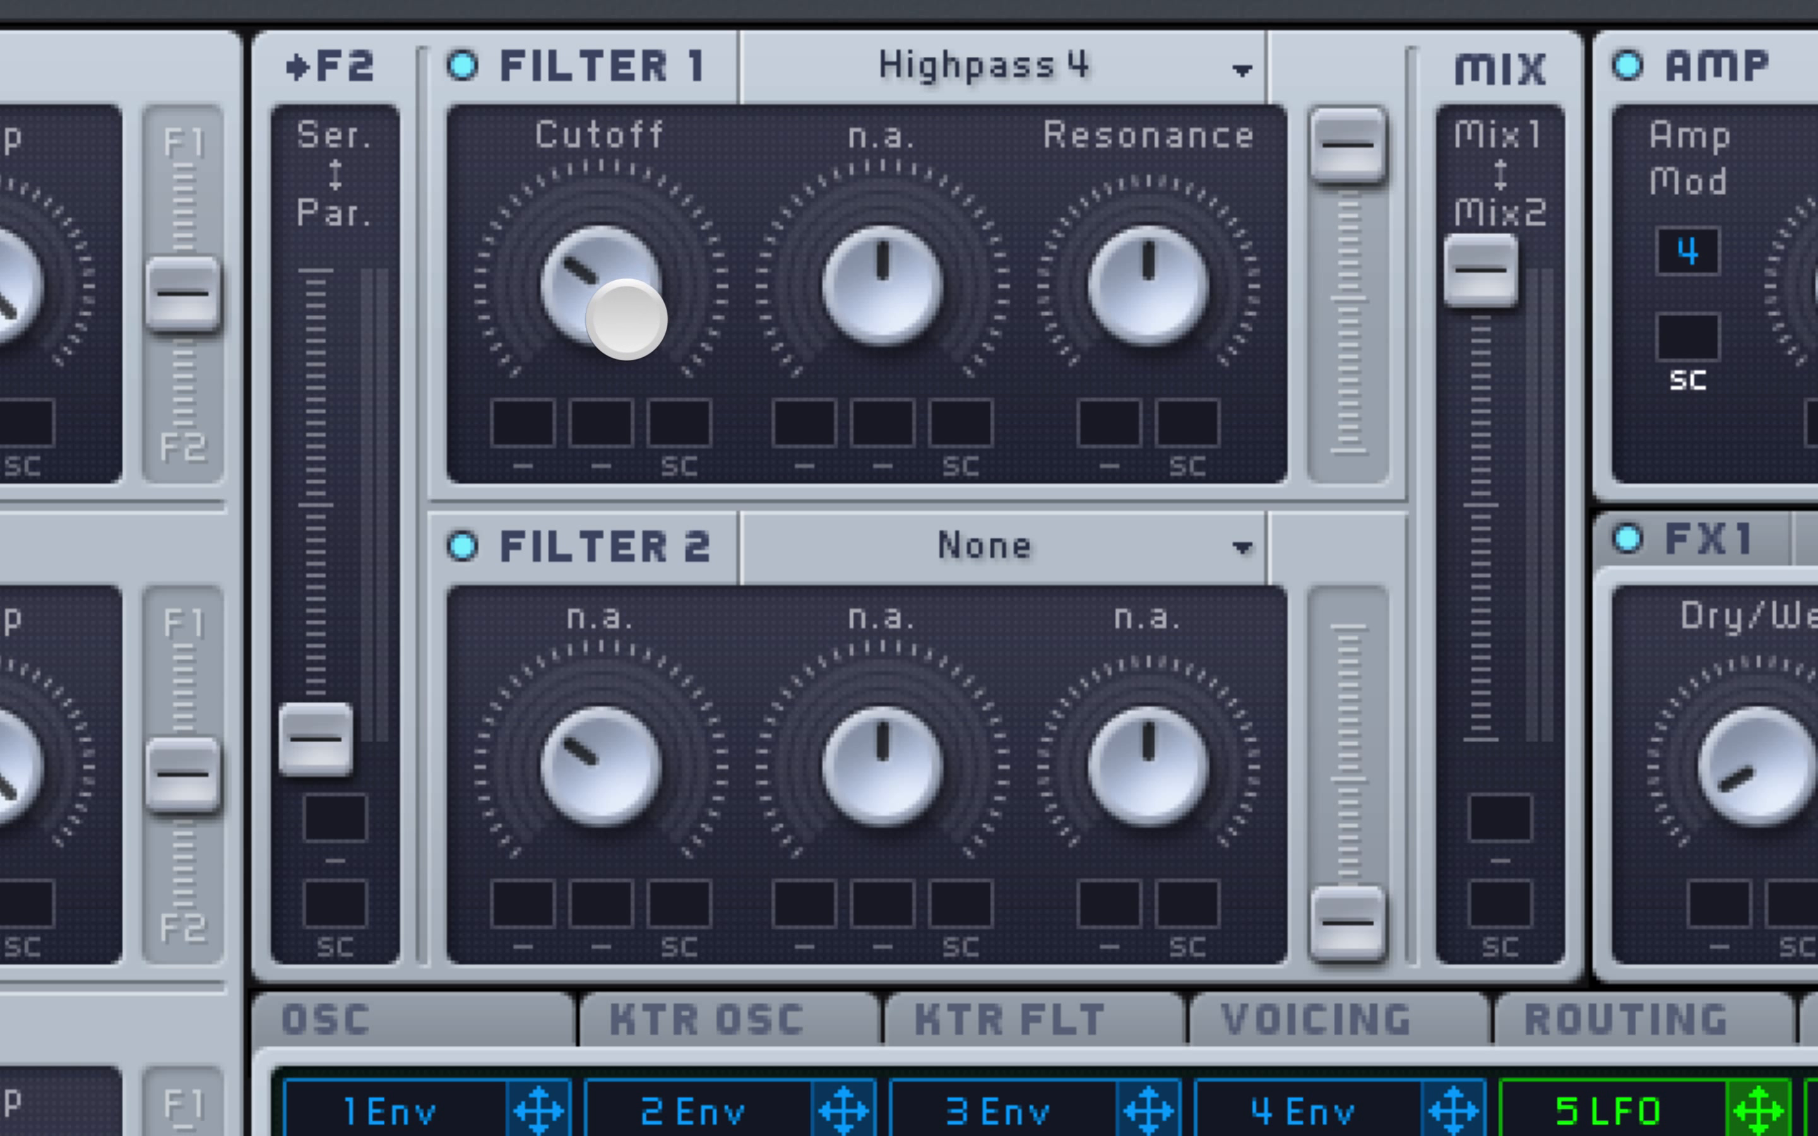
{"action": "left_click_drag", "start_coordinate": [625, 319], "coordinate": [661, 221]}
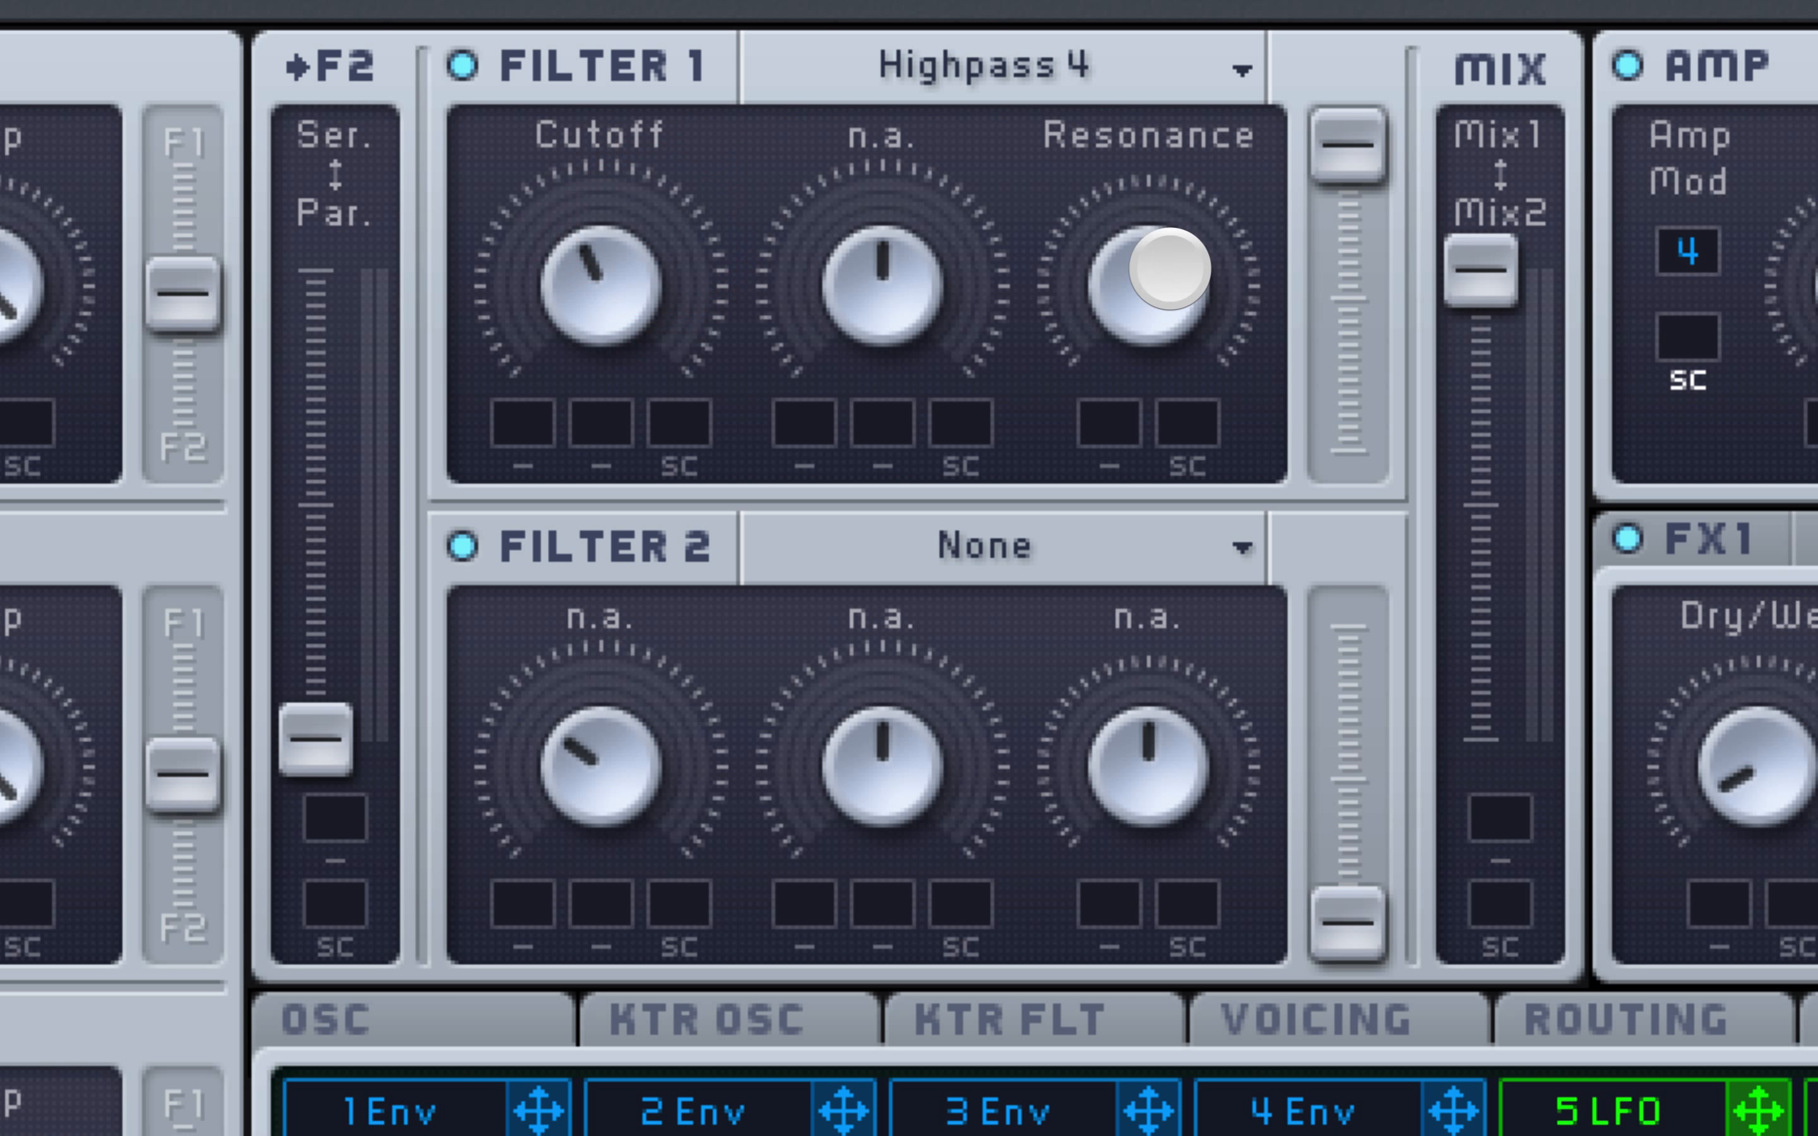
{"action": "left_click_drag", "start_coordinate": [1169, 267], "coordinate": [1174, 524]}
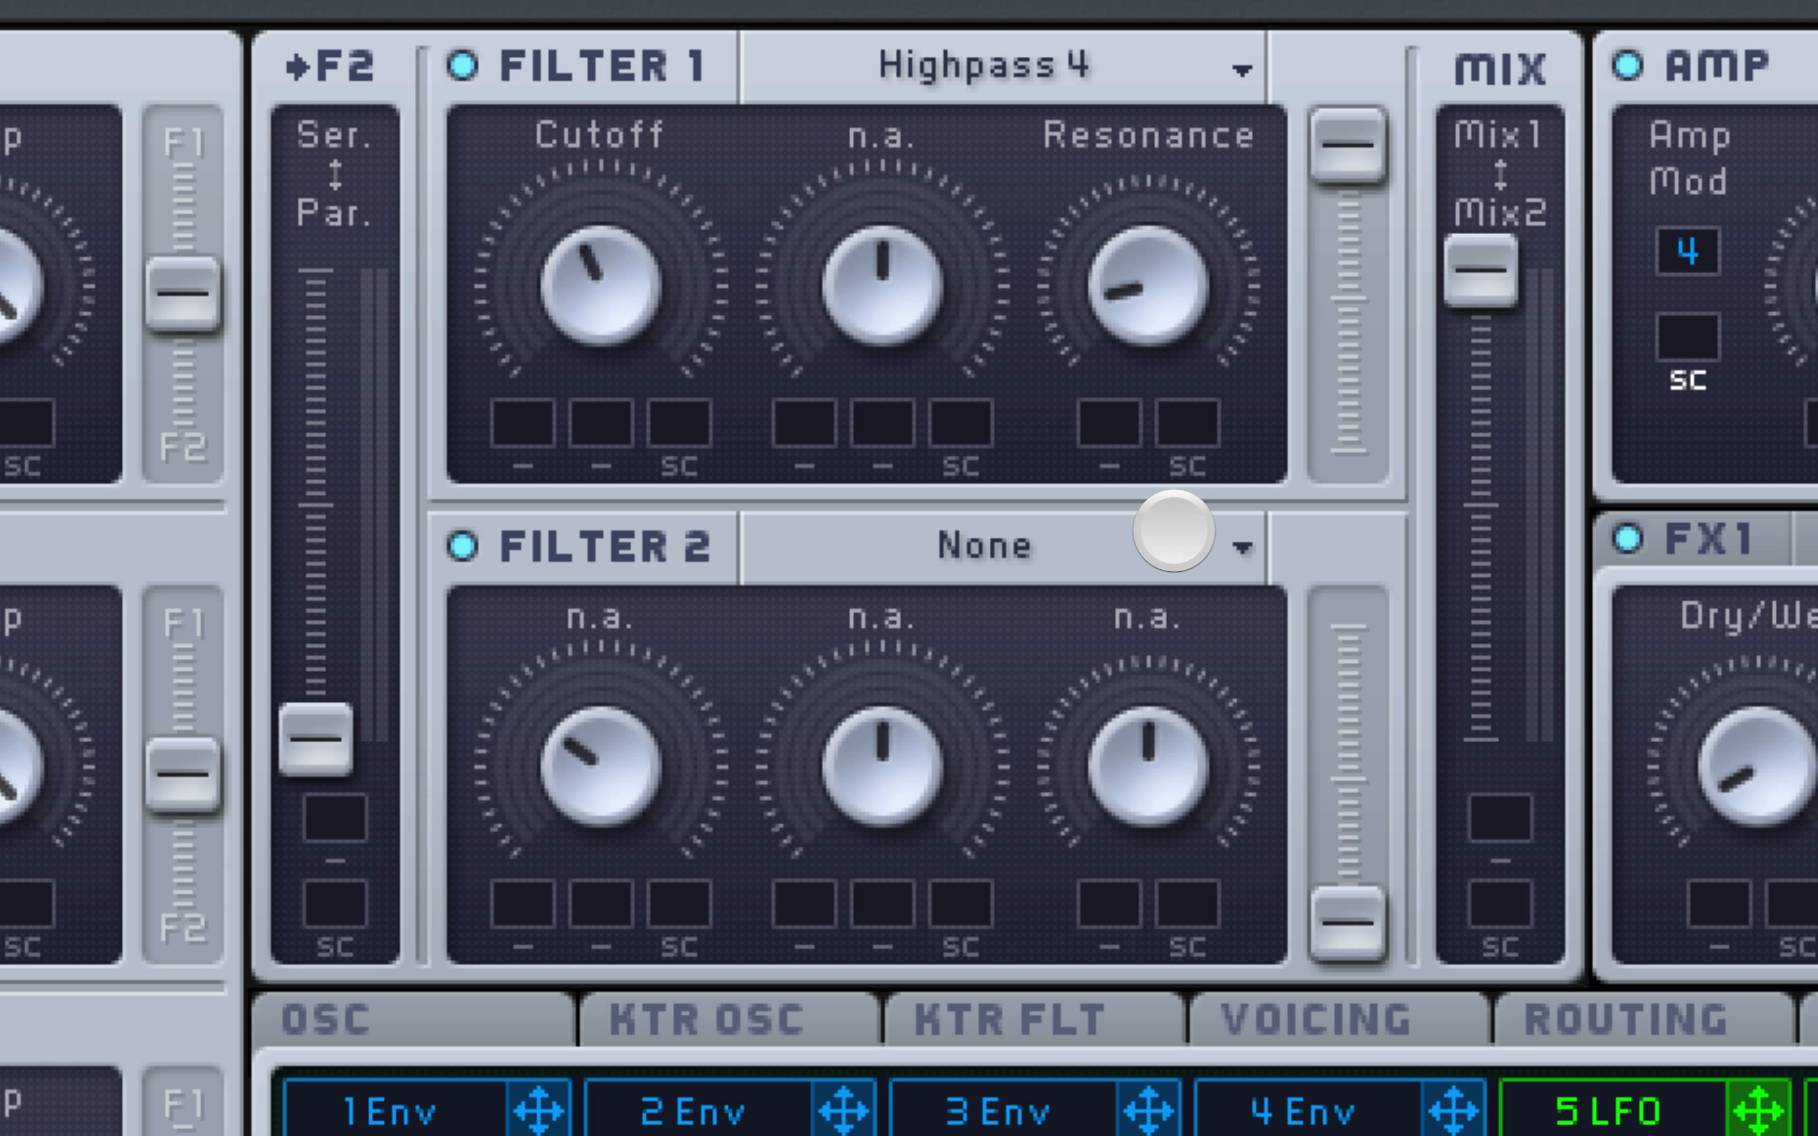
{"action": "left_click_drag", "start_coordinate": [1240, 284], "coordinate": [1070, 390]}
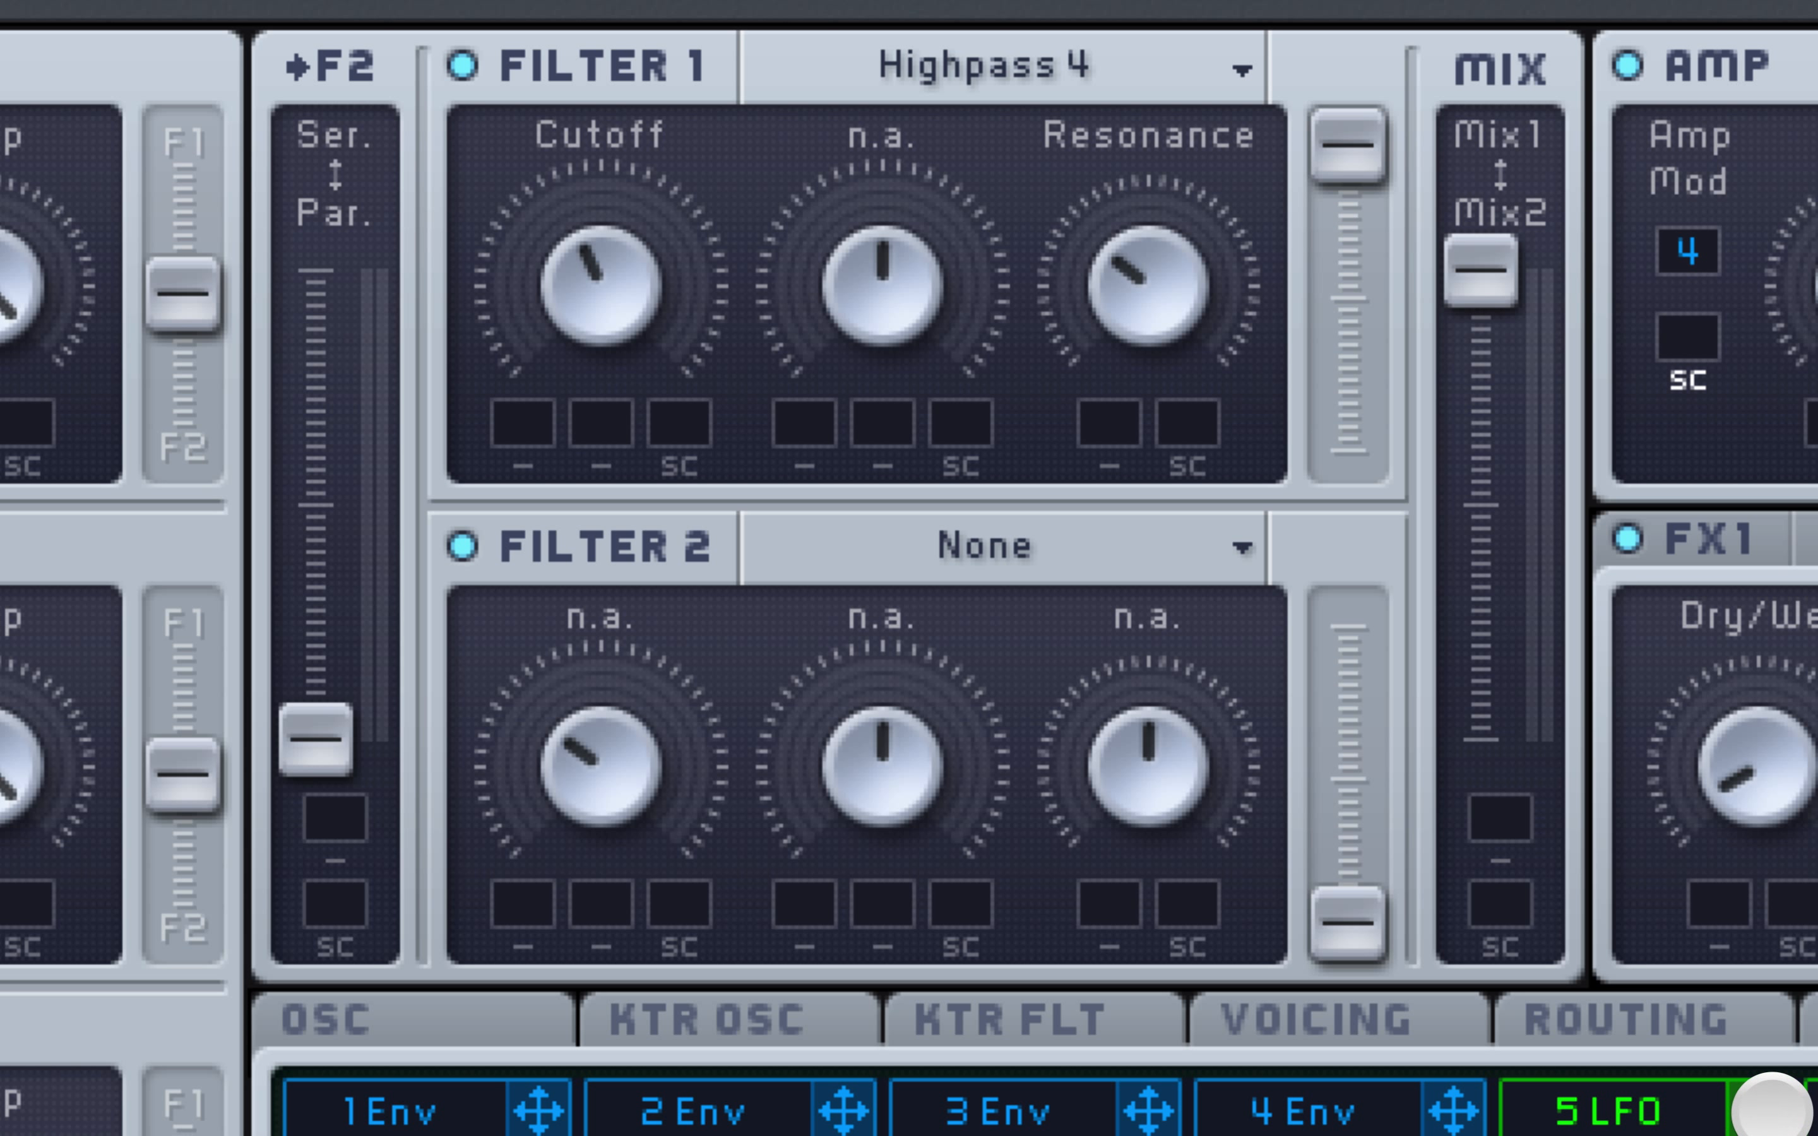
Modulate Filter 1's Resonance upward with LFO 5, nudge the Cutoff up towards the midpoint, and lower the base Resonance to about a quarter
{"action": "left_click_drag", "start_coordinate": [1771, 1111], "coordinate": [1110, 423]}
{"action": "left_click_drag", "start_coordinate": [1111, 423], "coordinate": [1119, 339]}
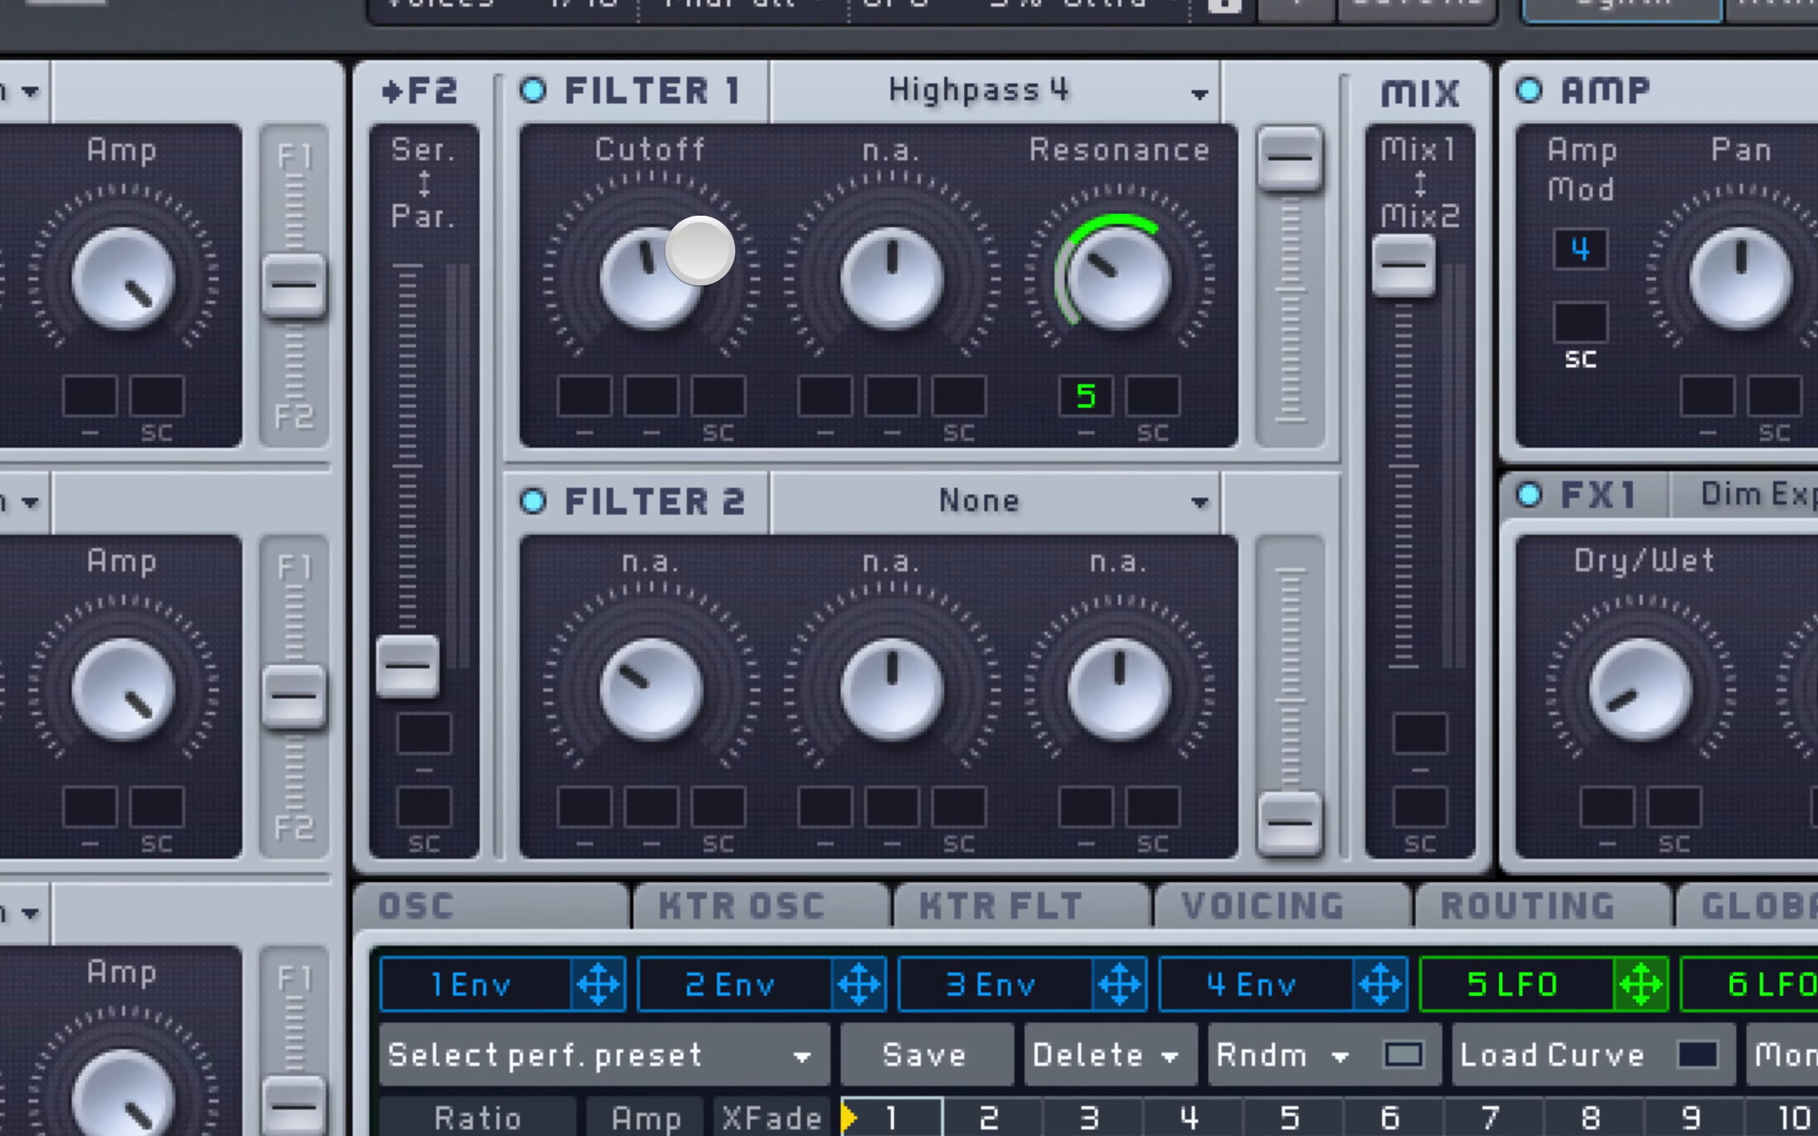
{"action": "left_click", "coordinate": [689, 281]}
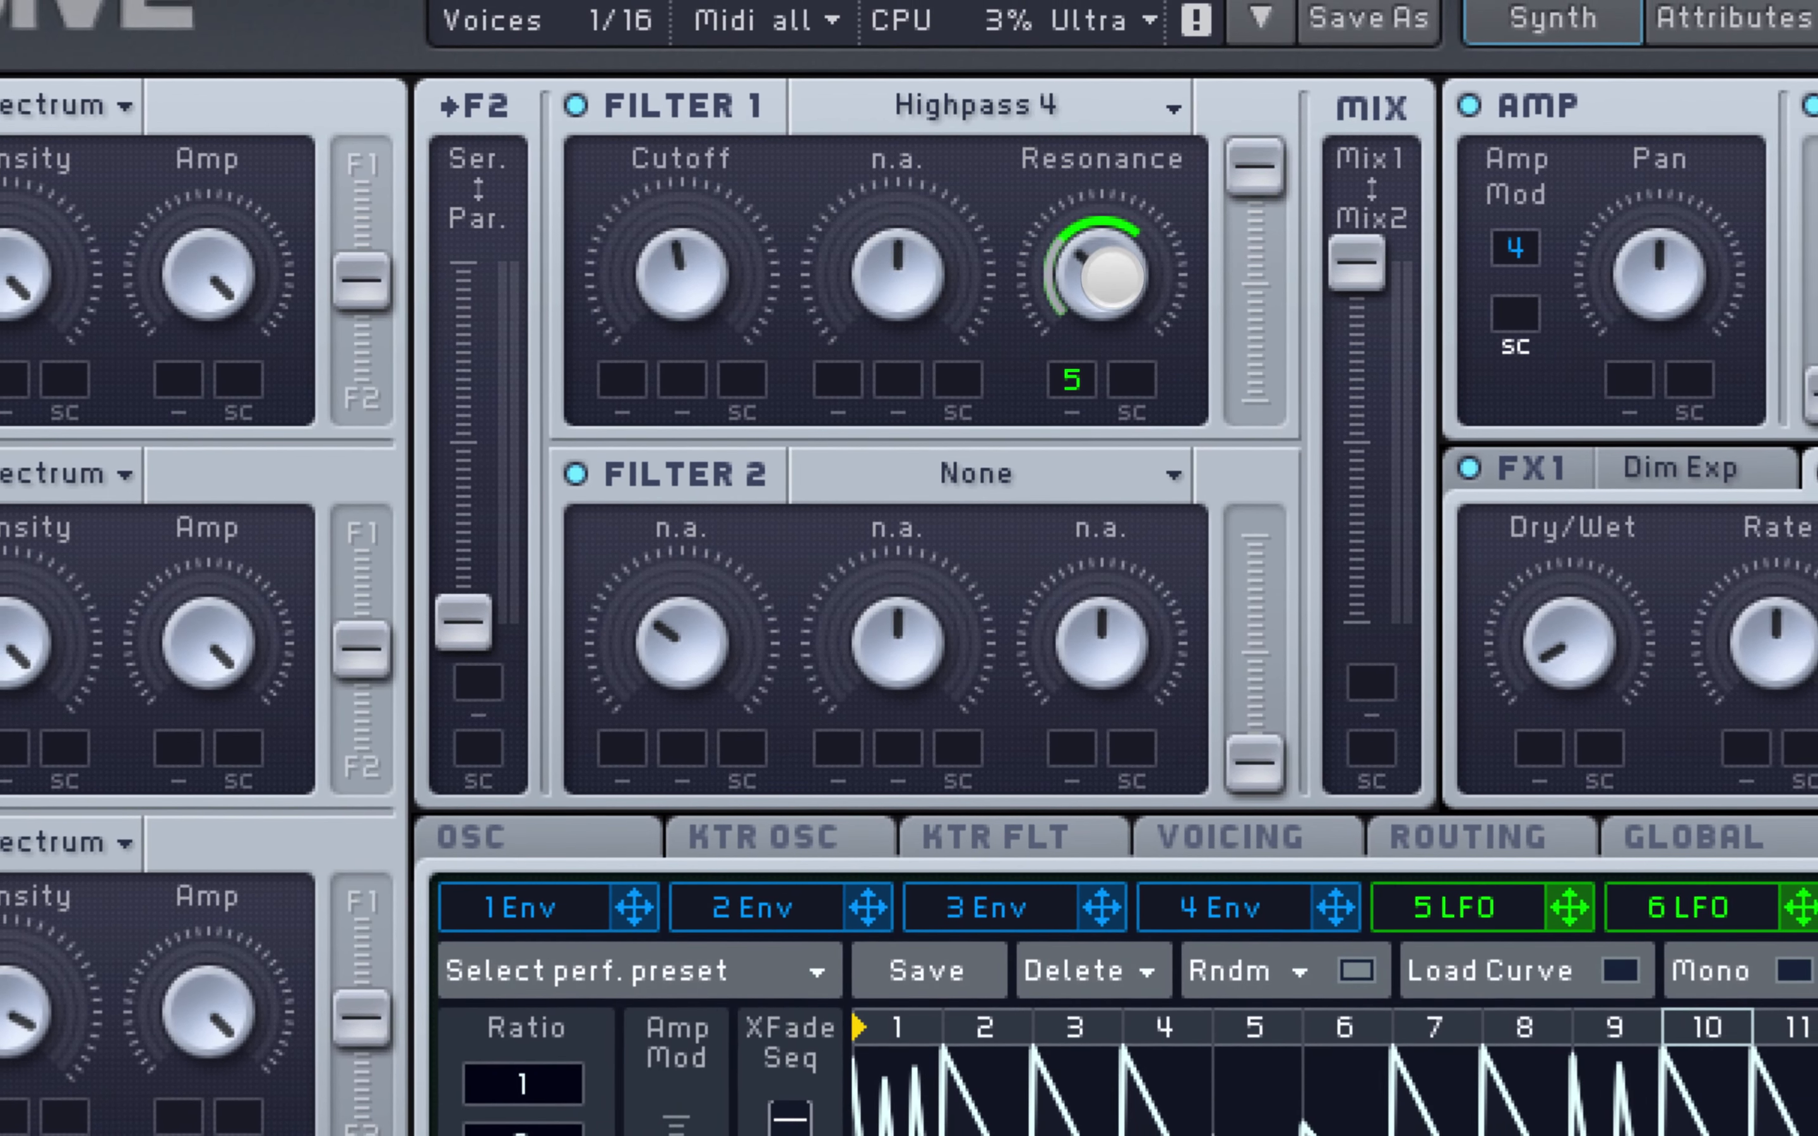
{"action": "left_click_drag", "start_coordinate": [1117, 284], "coordinate": [1044, 404]}
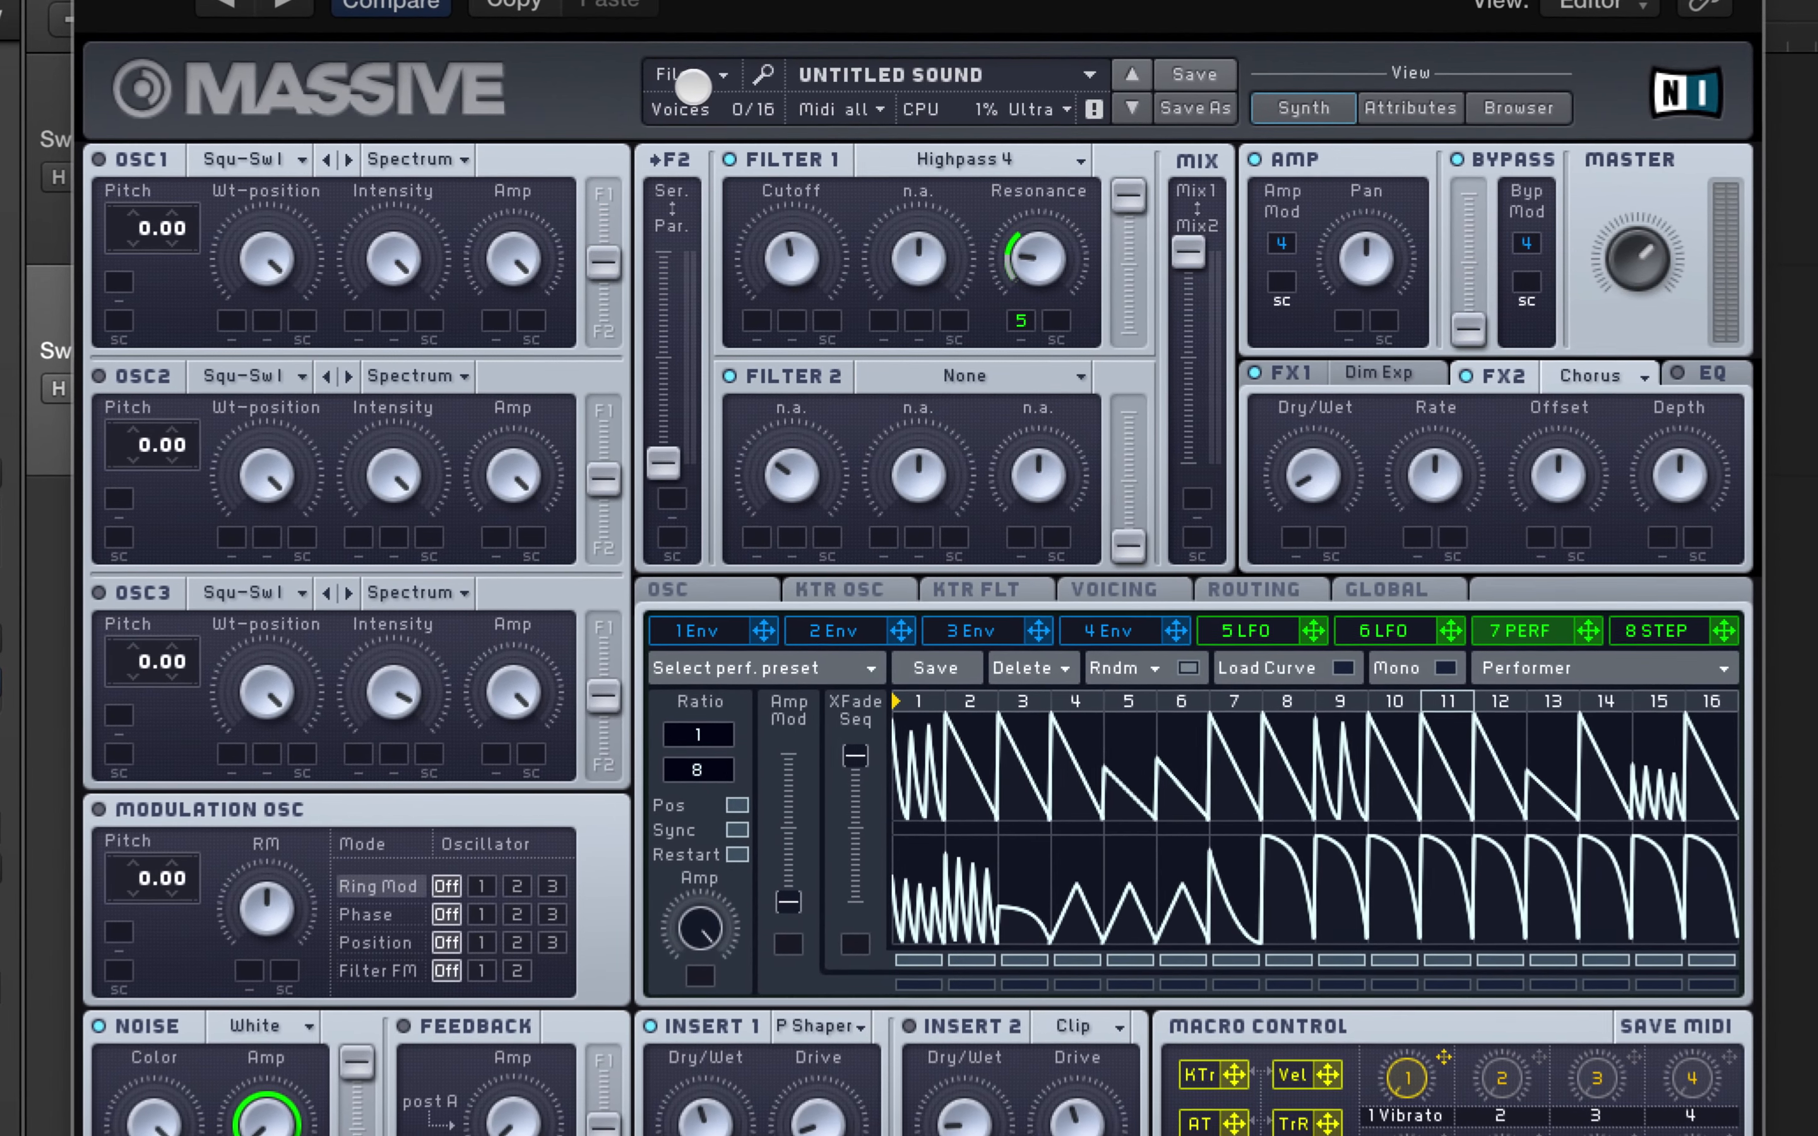
Close the Massive window and view the plug-in chain of the original Swing Hats track
{"action": "left_click", "coordinate": [692, 85]}
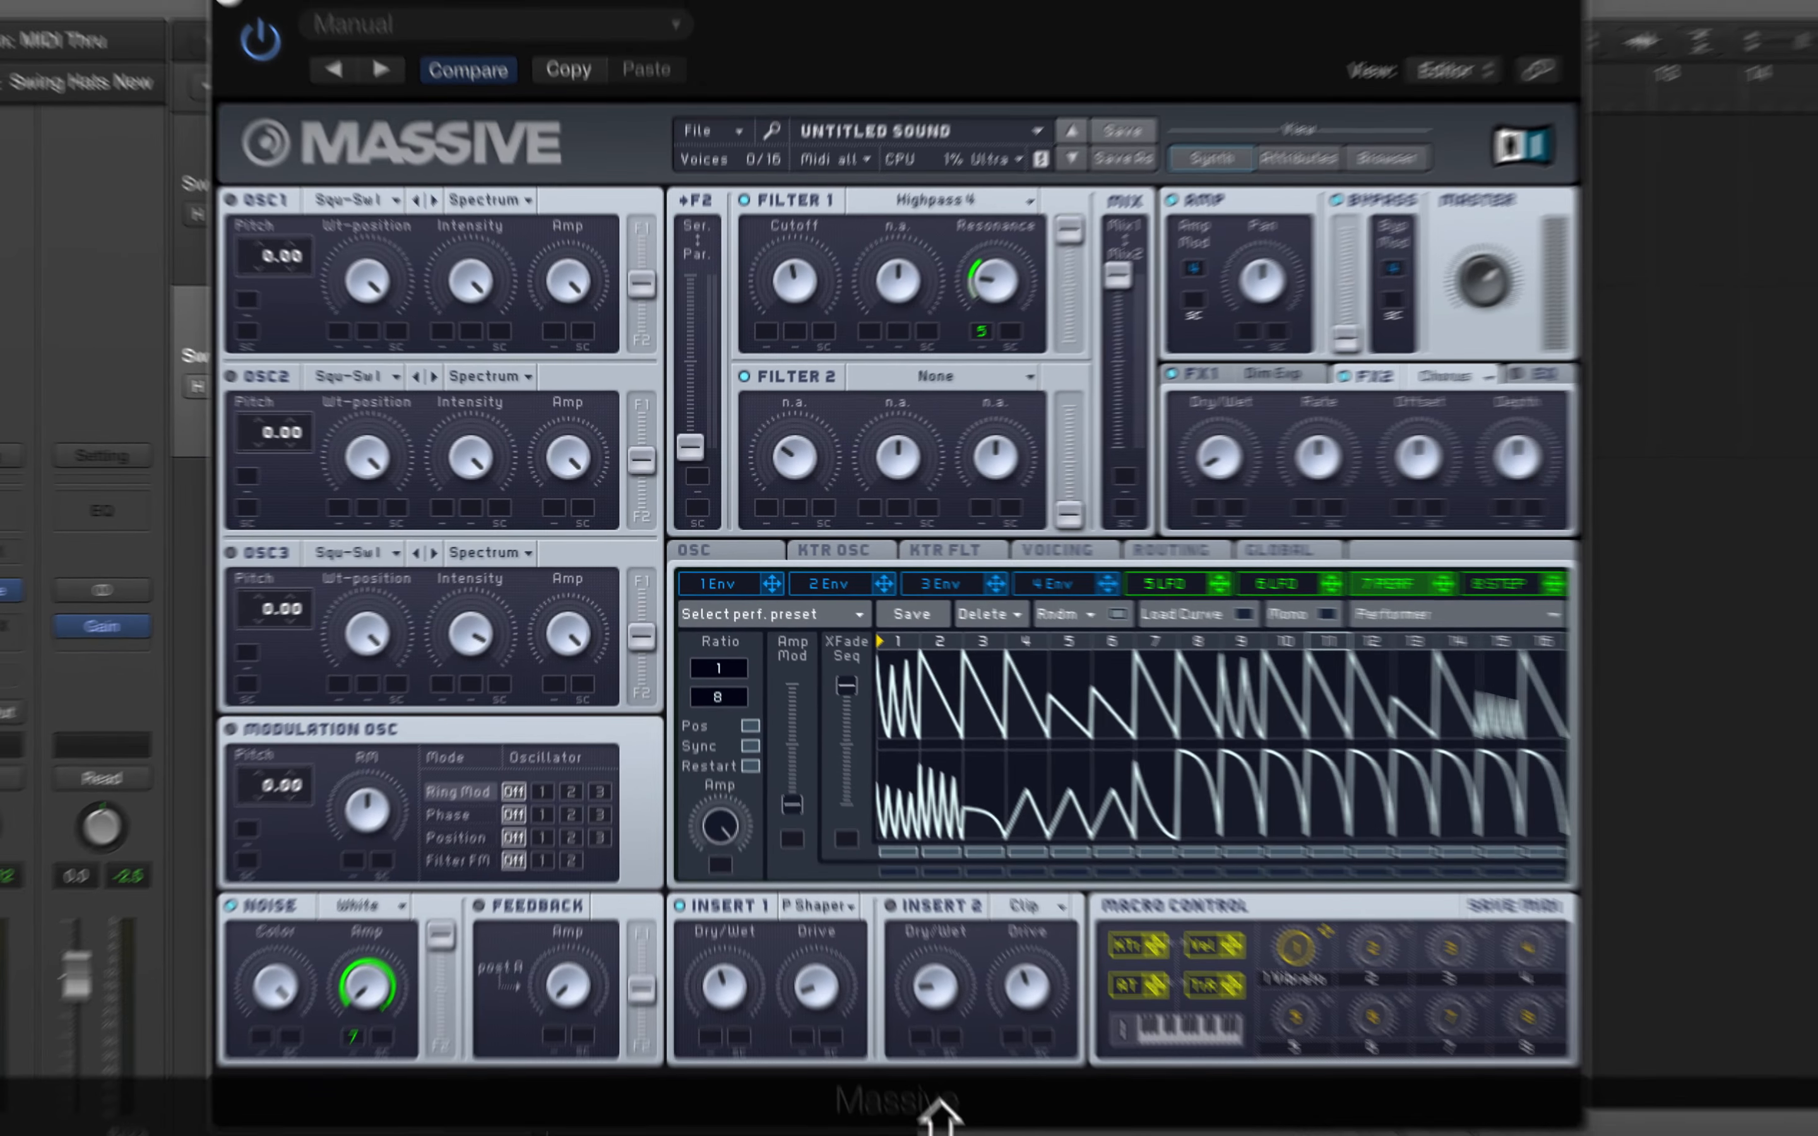
{"action": "left_click", "coordinate": [228, 1]}
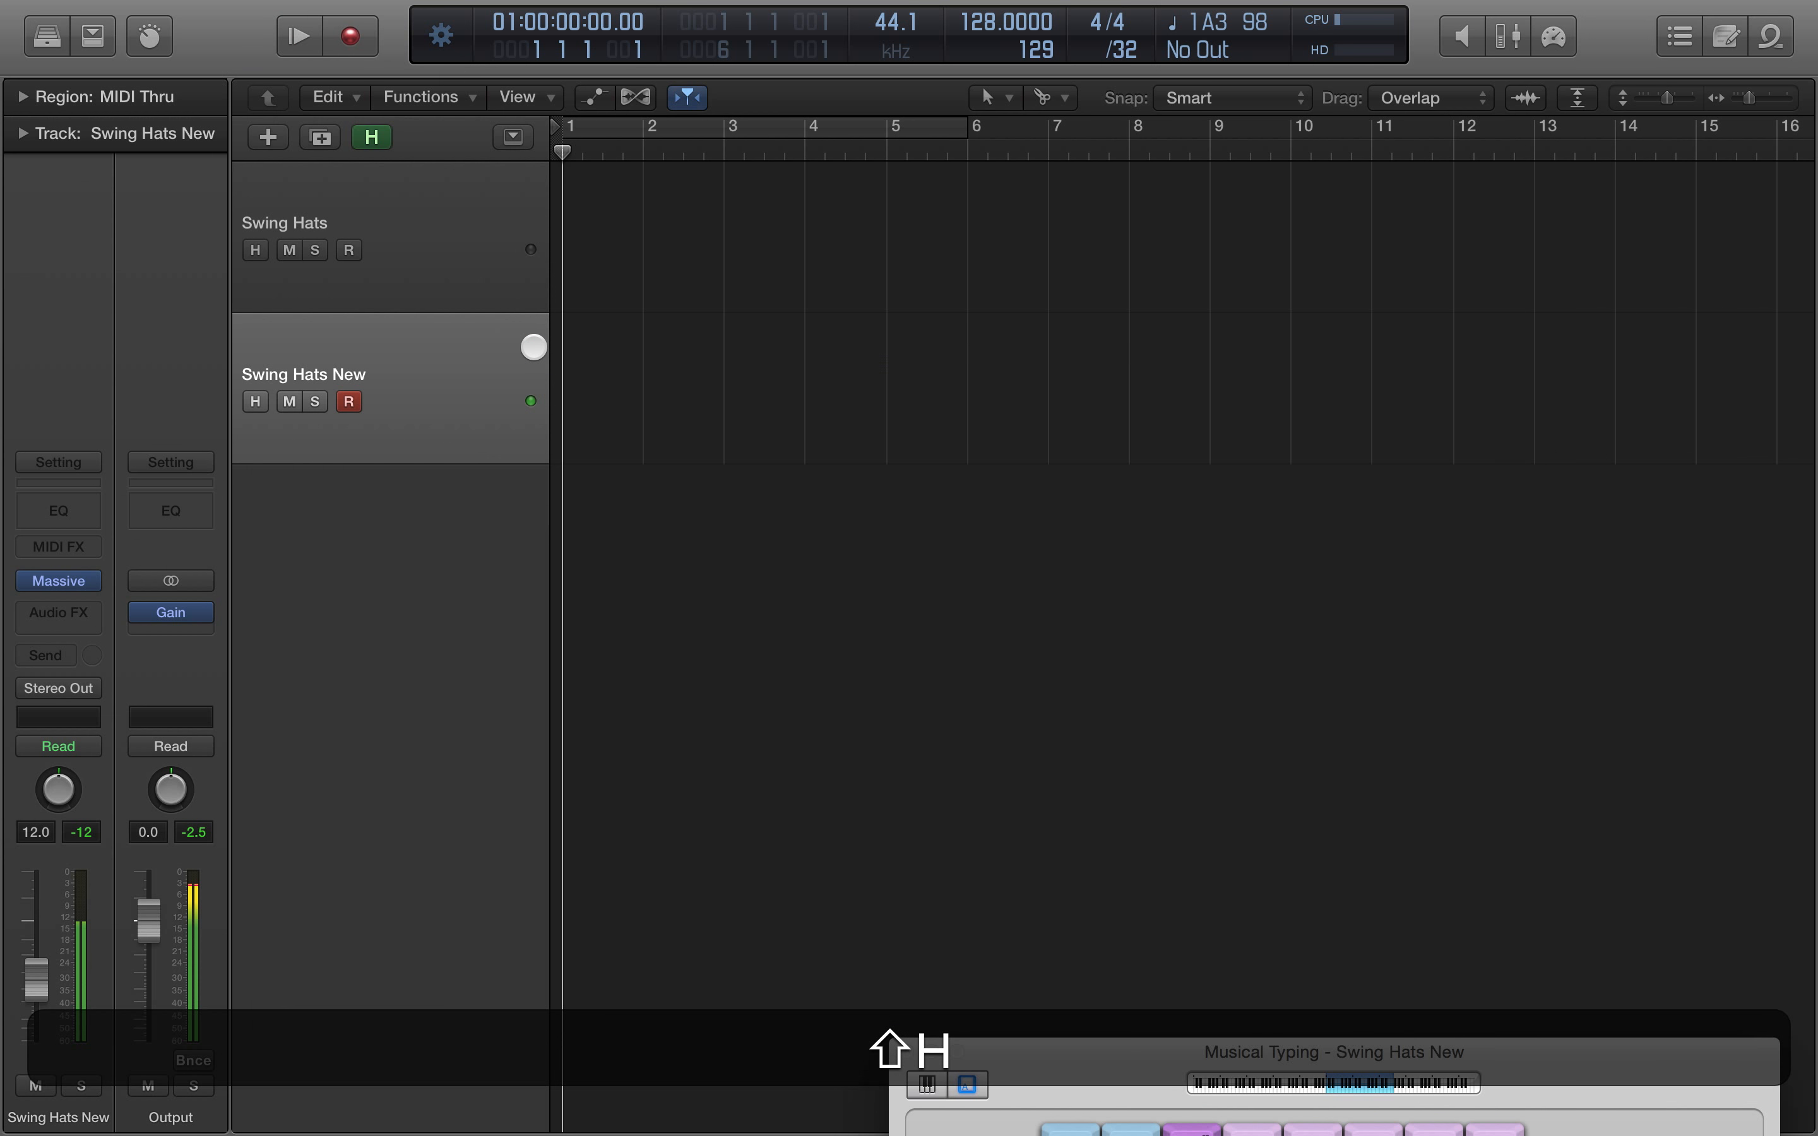
{"action": "left_click", "coordinate": [490, 280]}
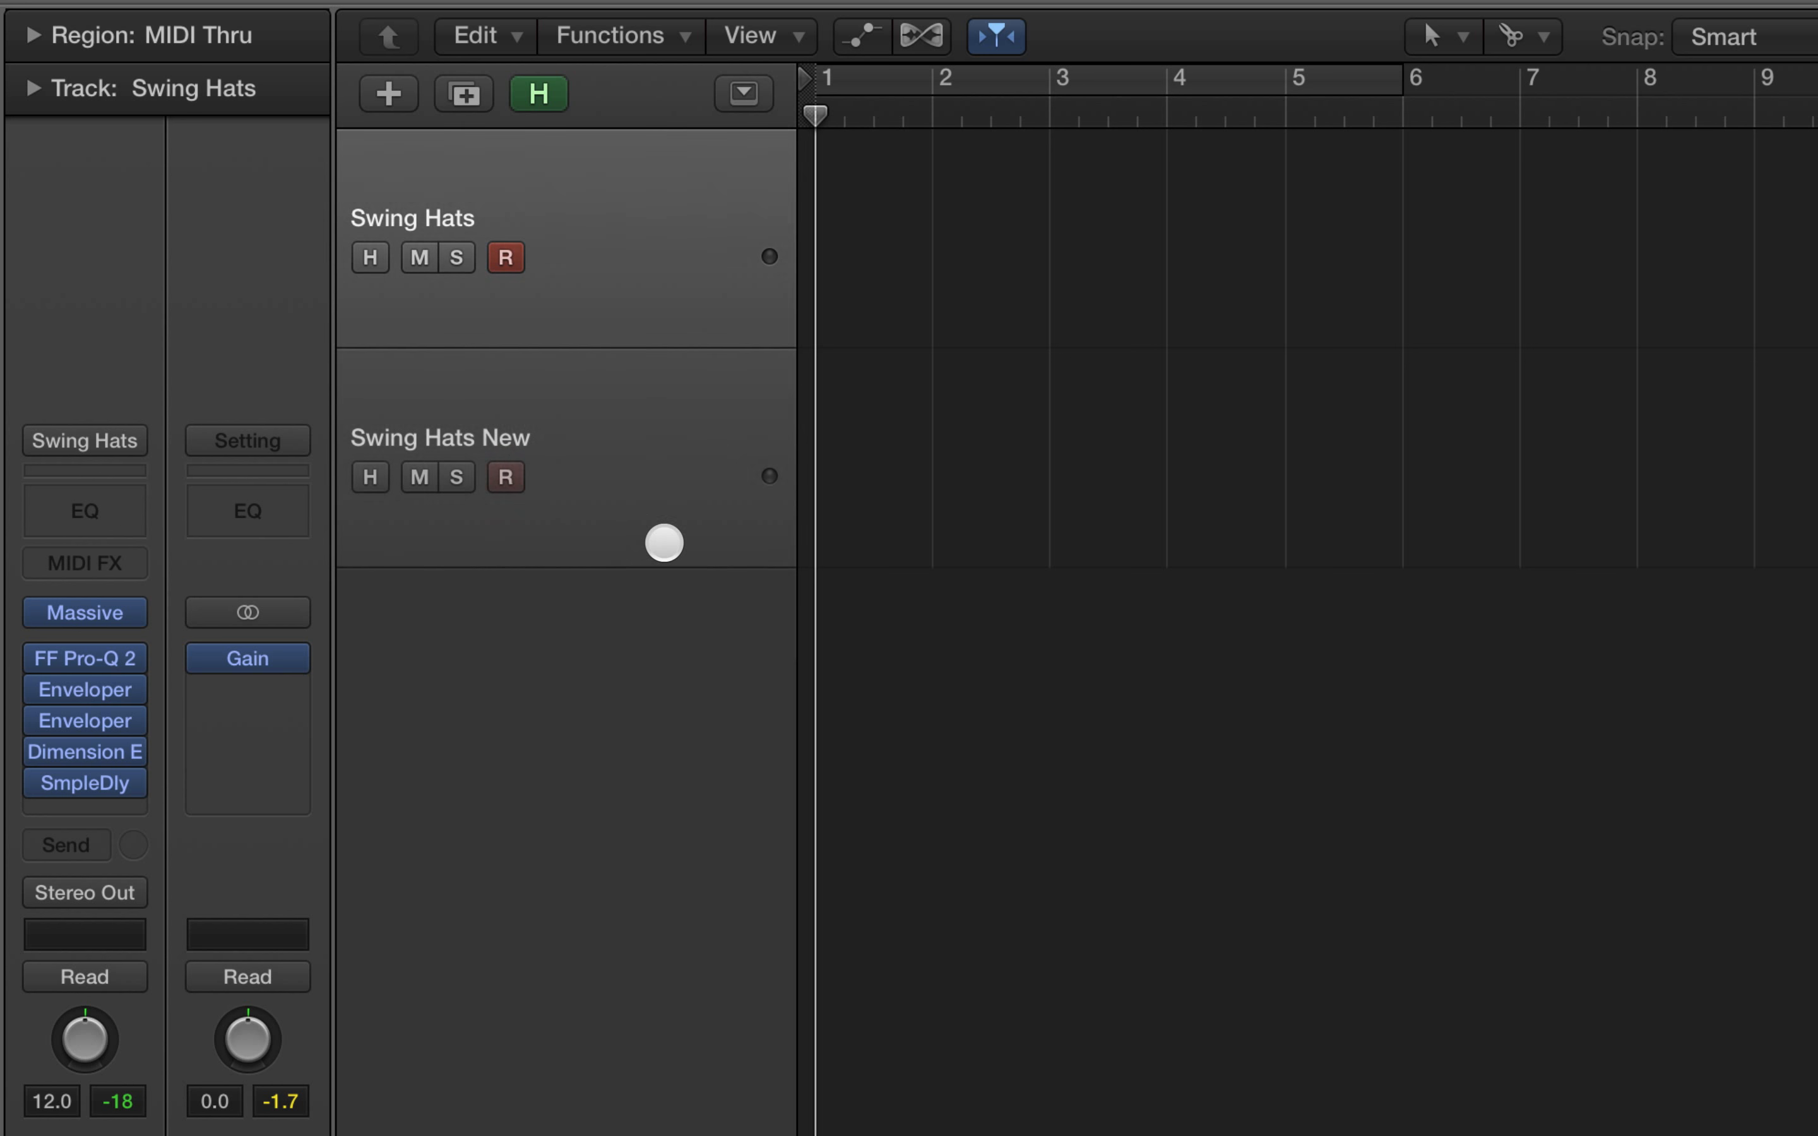
Insert an Enveloper on the Swing Hats New track with attack gain 44% and release gain -62%, and close its window
{"action": "left_click", "coordinate": [661, 540]}
{"action": "left_click", "coordinate": [82, 774]}
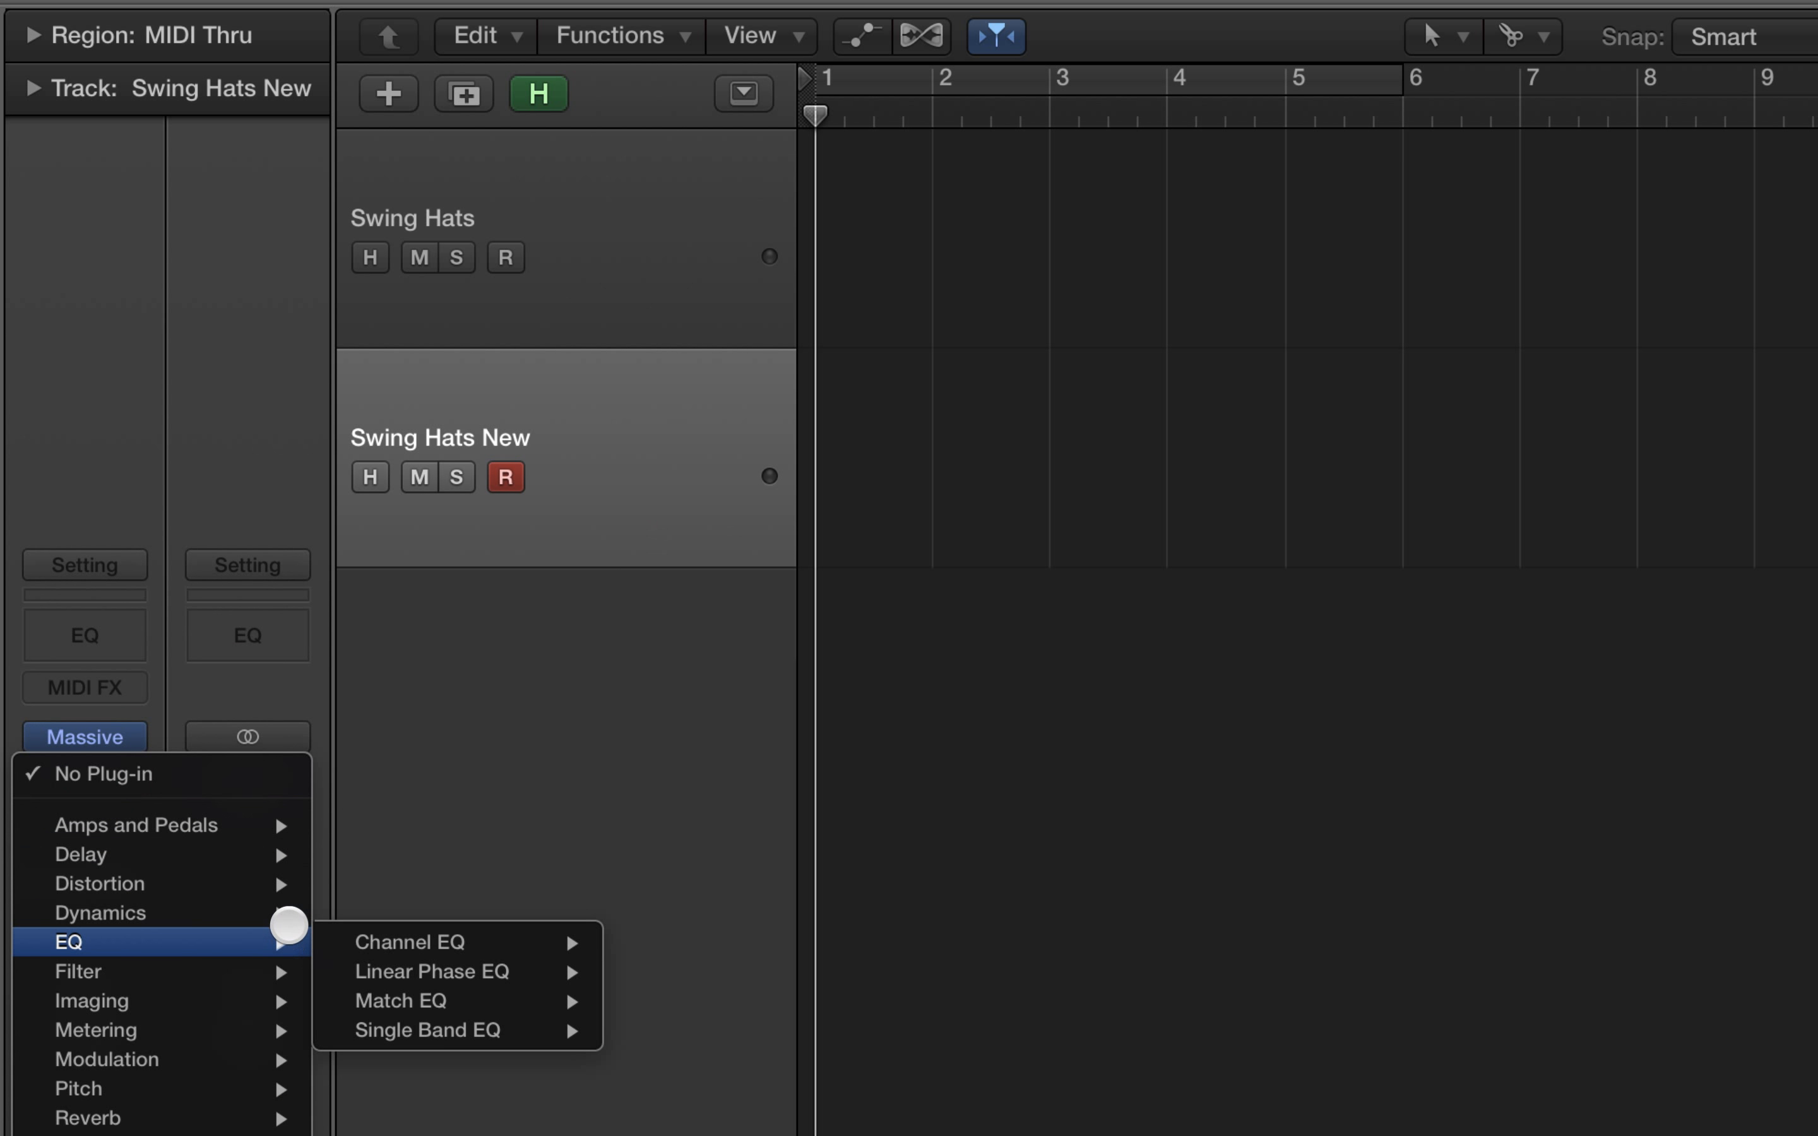
{"action": "mouse_move", "coordinate": [285, 913]}
{"action": "mouse_move", "coordinate": [527, 999]}
{"action": "left_click", "coordinate": [647, 1007]}
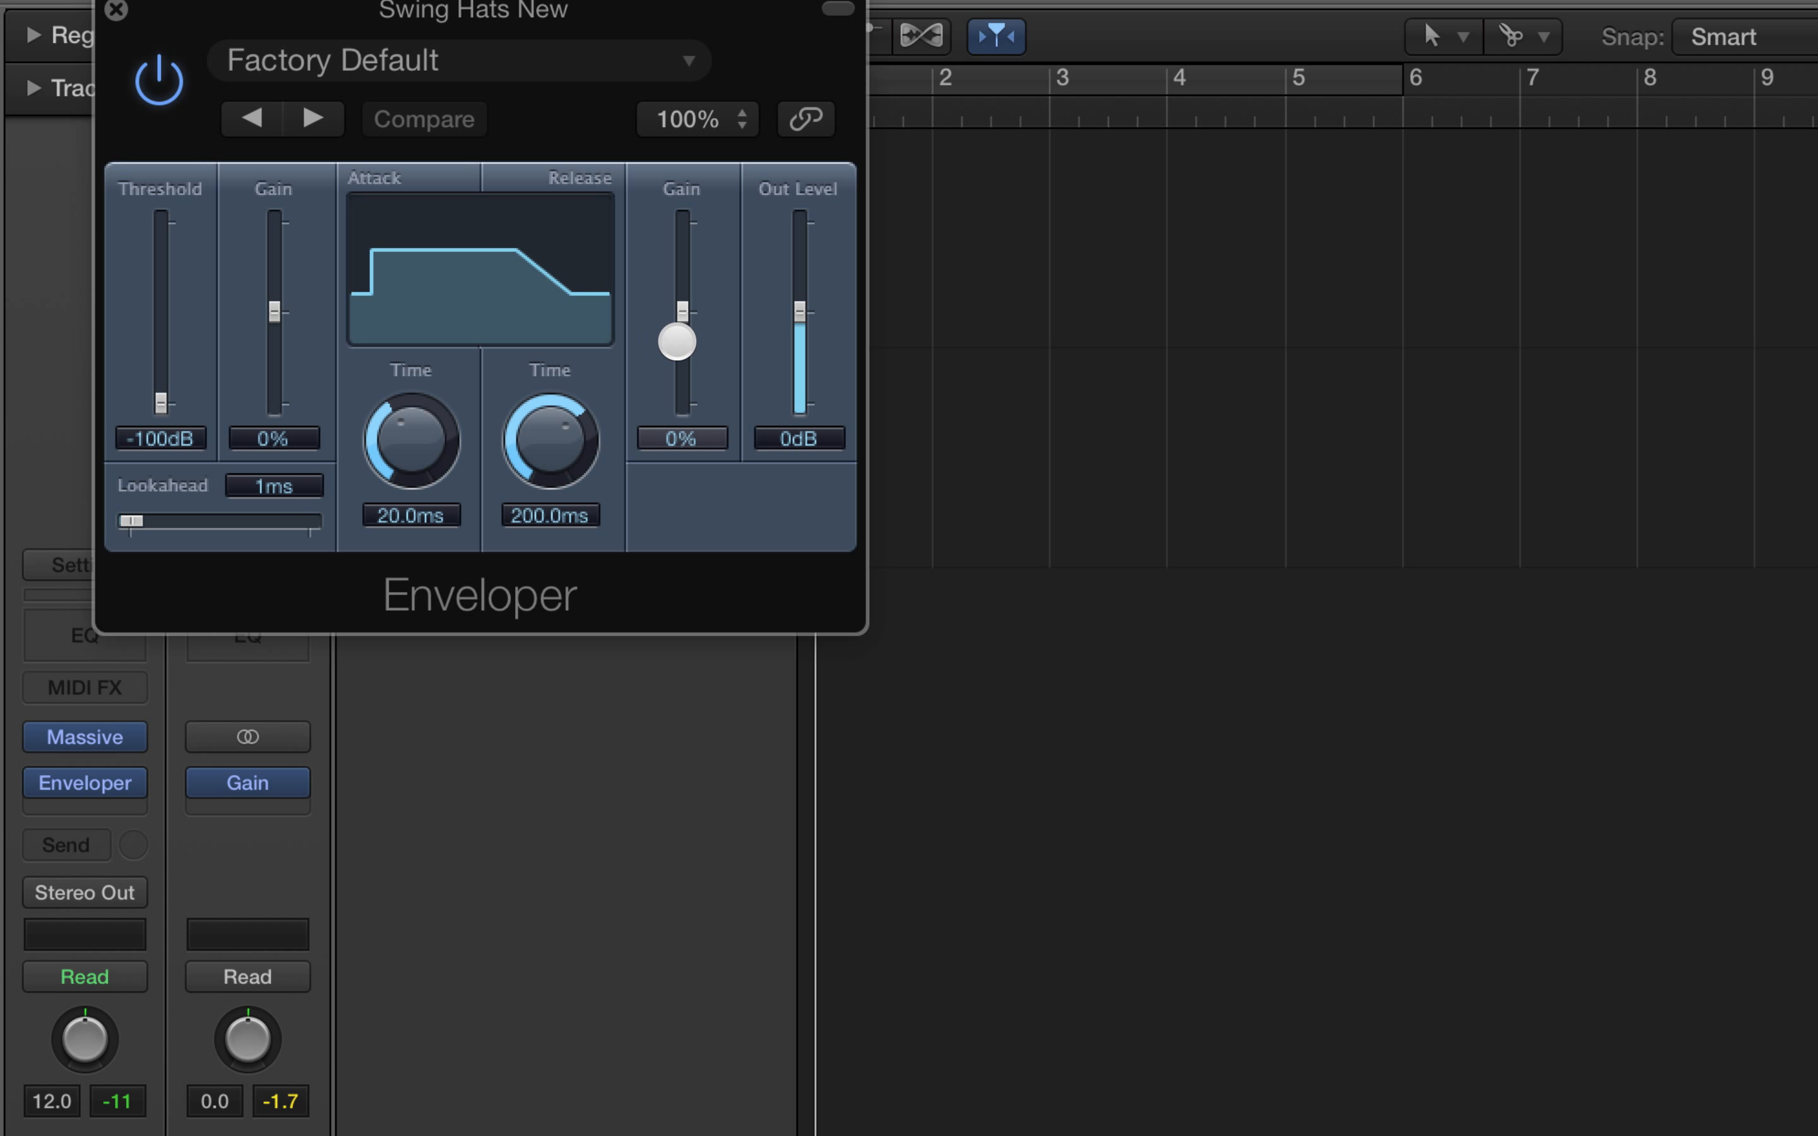
{"action": "left_click_drag", "start_coordinate": [677, 342], "coordinate": [678, 378]}
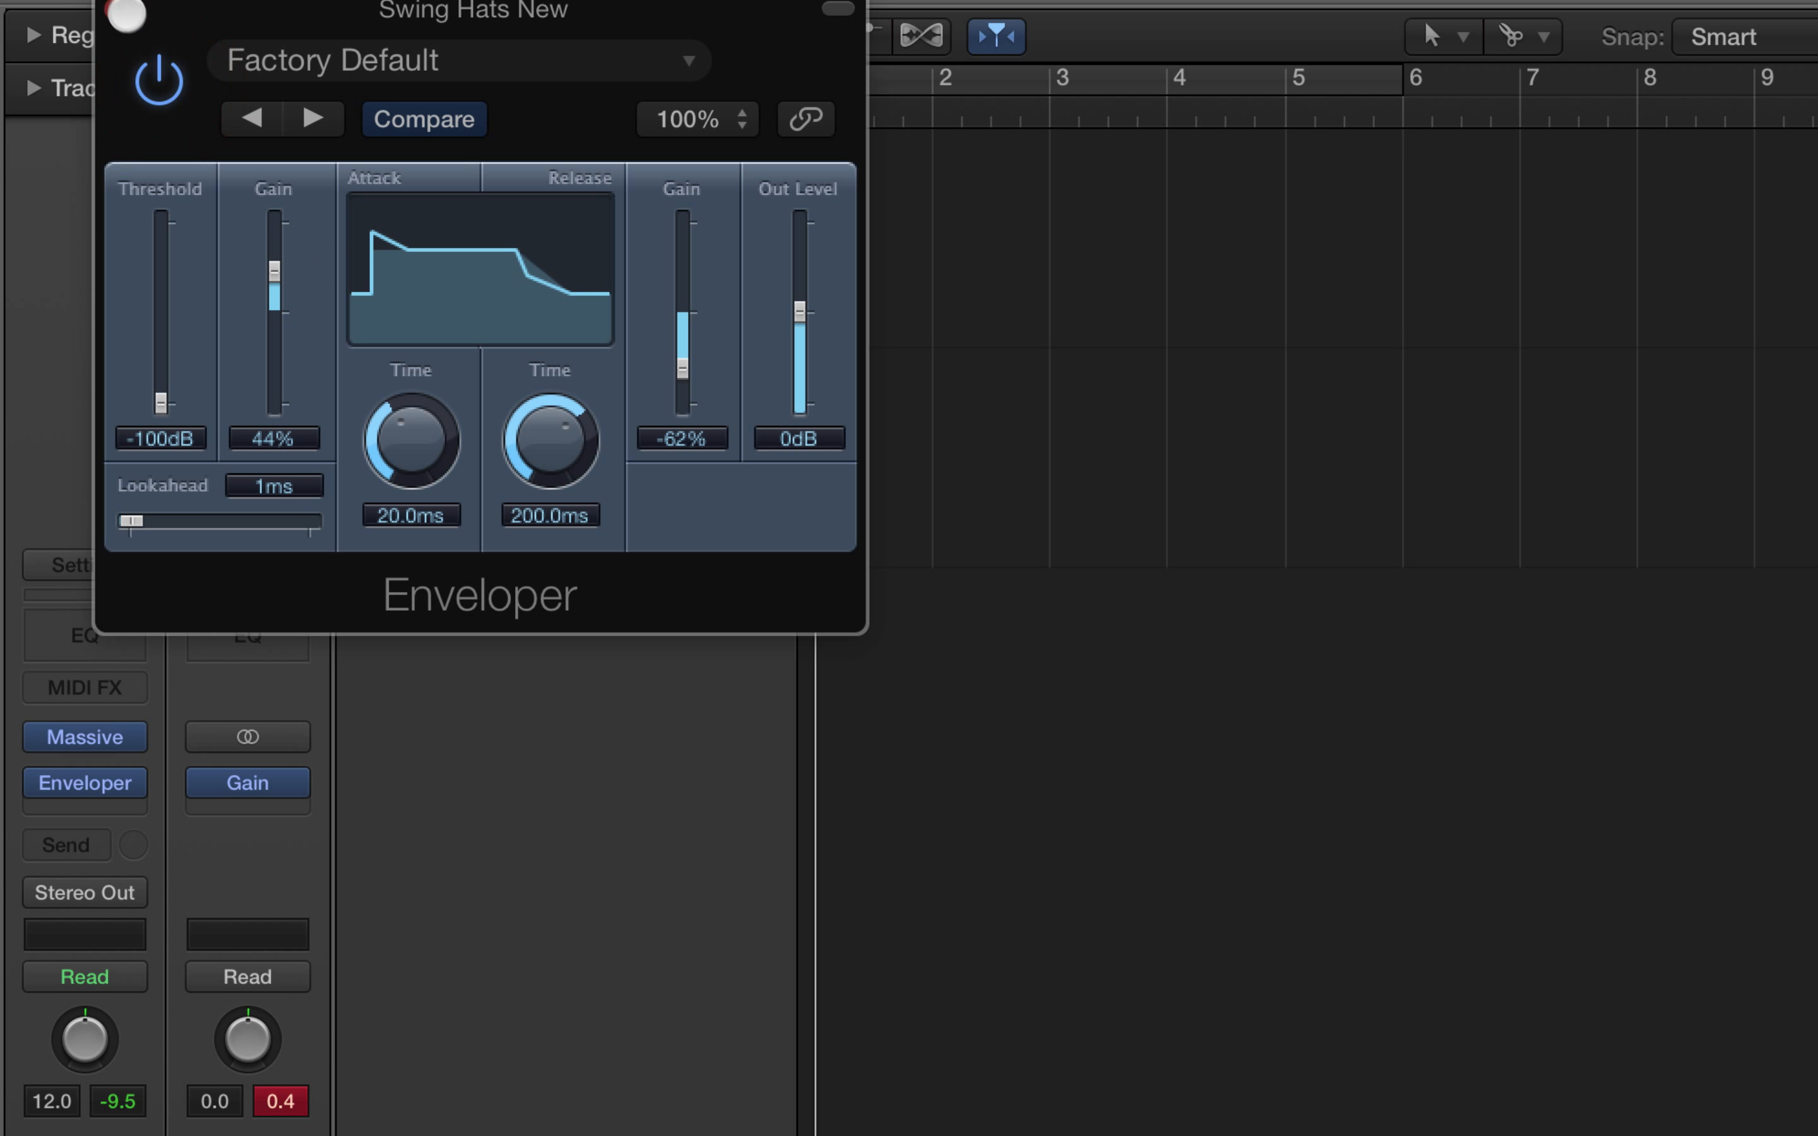
{"action": "left_click", "coordinate": [116, 10]}
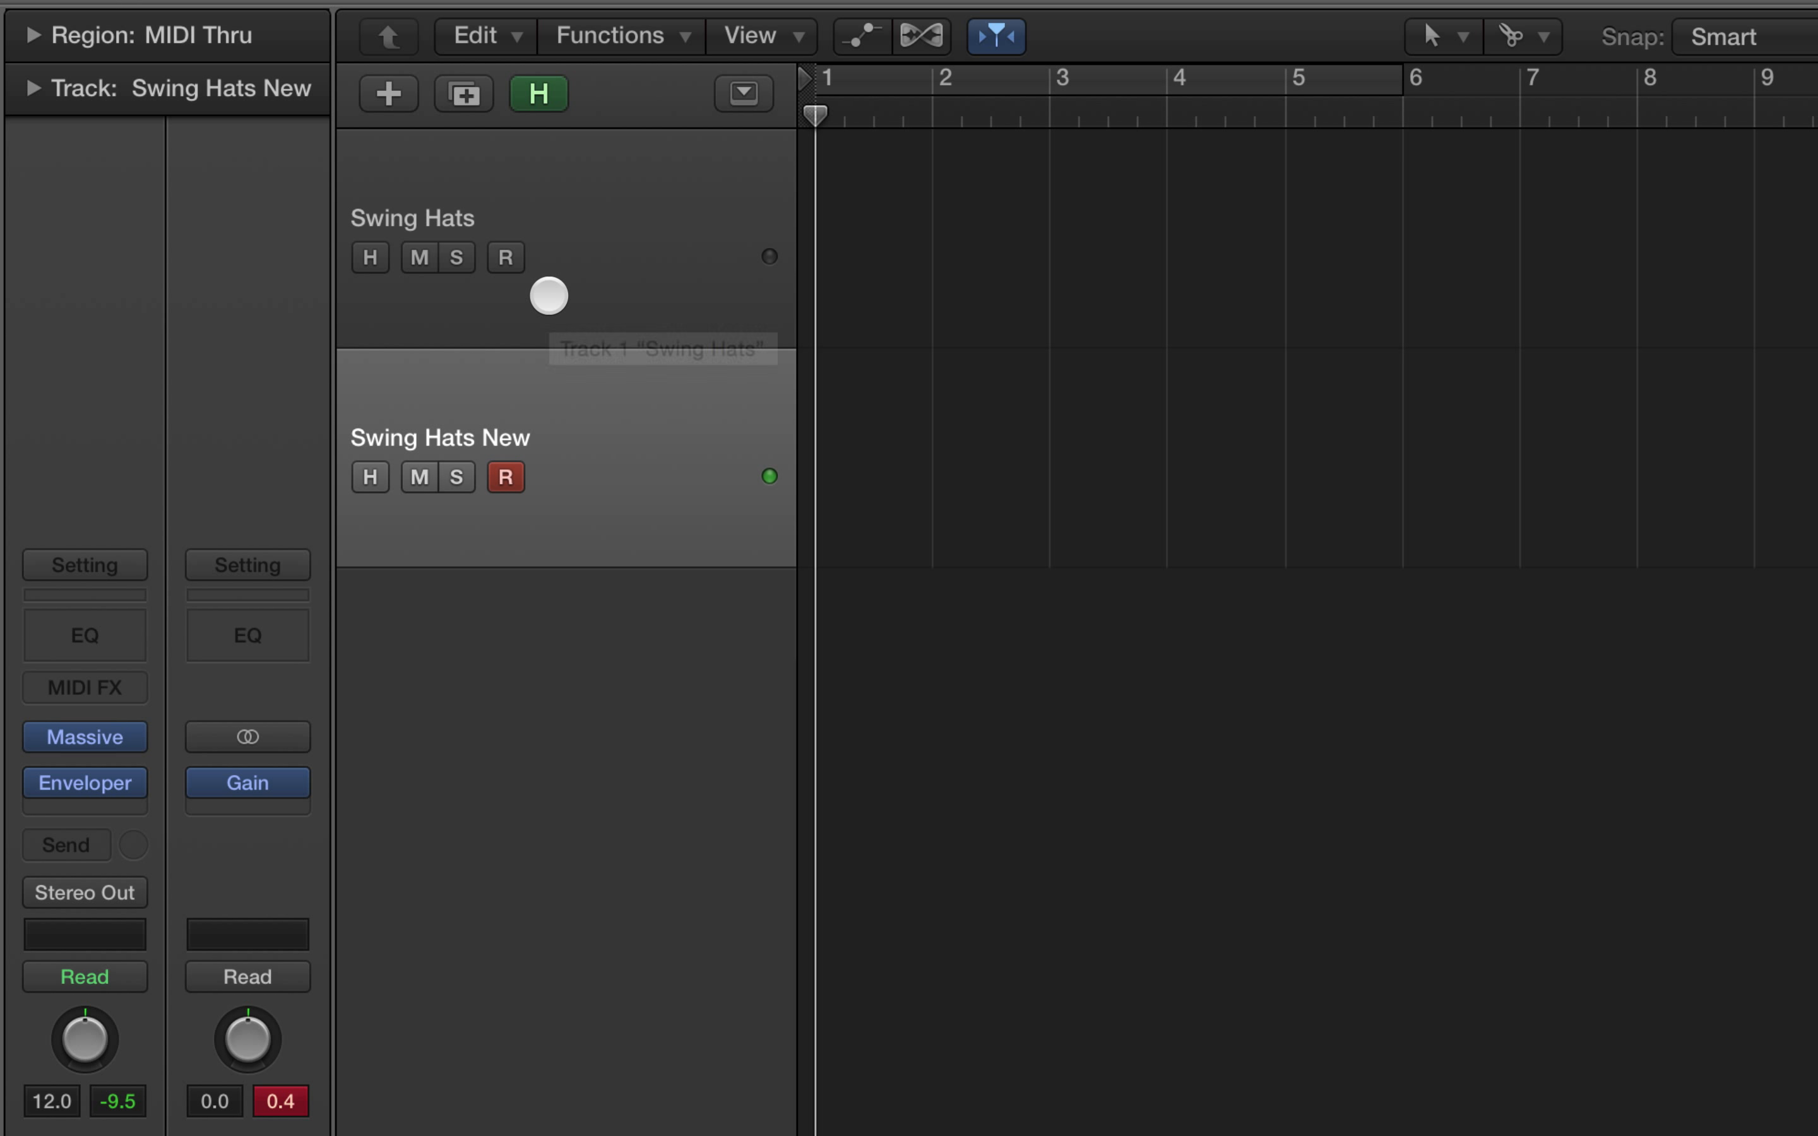